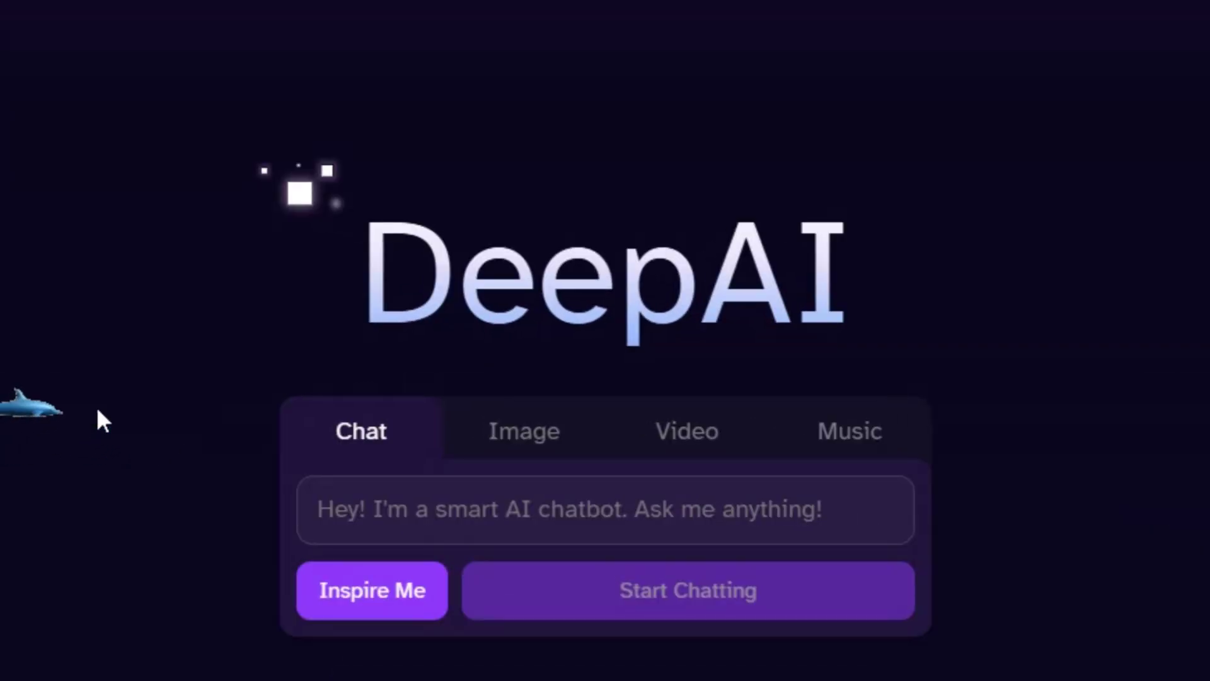
Cycle the prompt box through the Image, Video and Music modes twice
{"action": "left_click", "coordinate": [516, 455]}
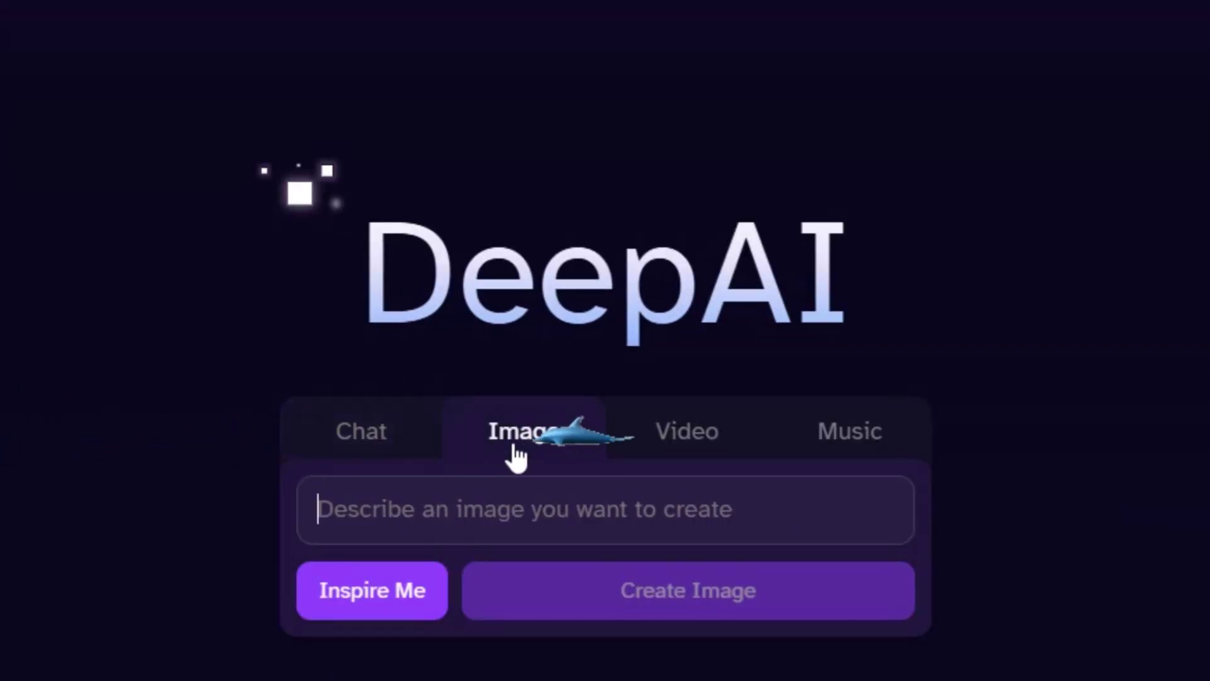
{"action": "left_click", "coordinate": [650, 448]}
{"action": "left_click", "coordinate": [828, 437]}
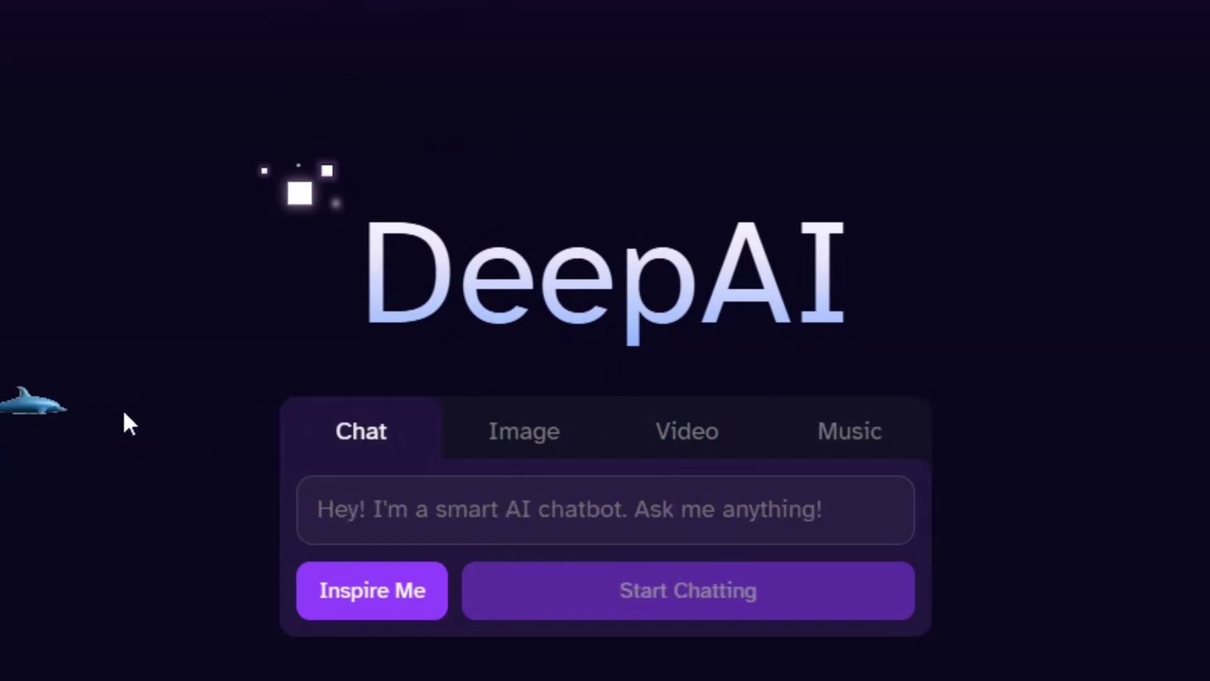
{"action": "left_click", "coordinate": [512, 451]}
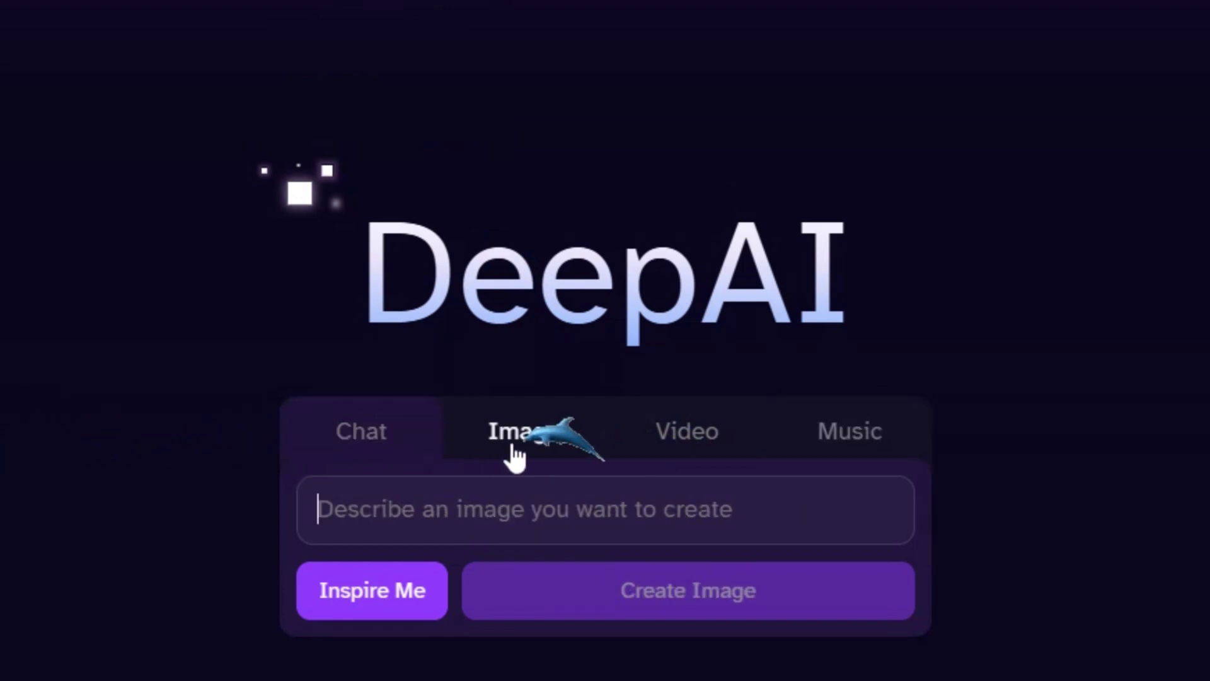
{"action": "left_click", "coordinate": [649, 442]}
{"action": "left_click", "coordinate": [825, 442]}
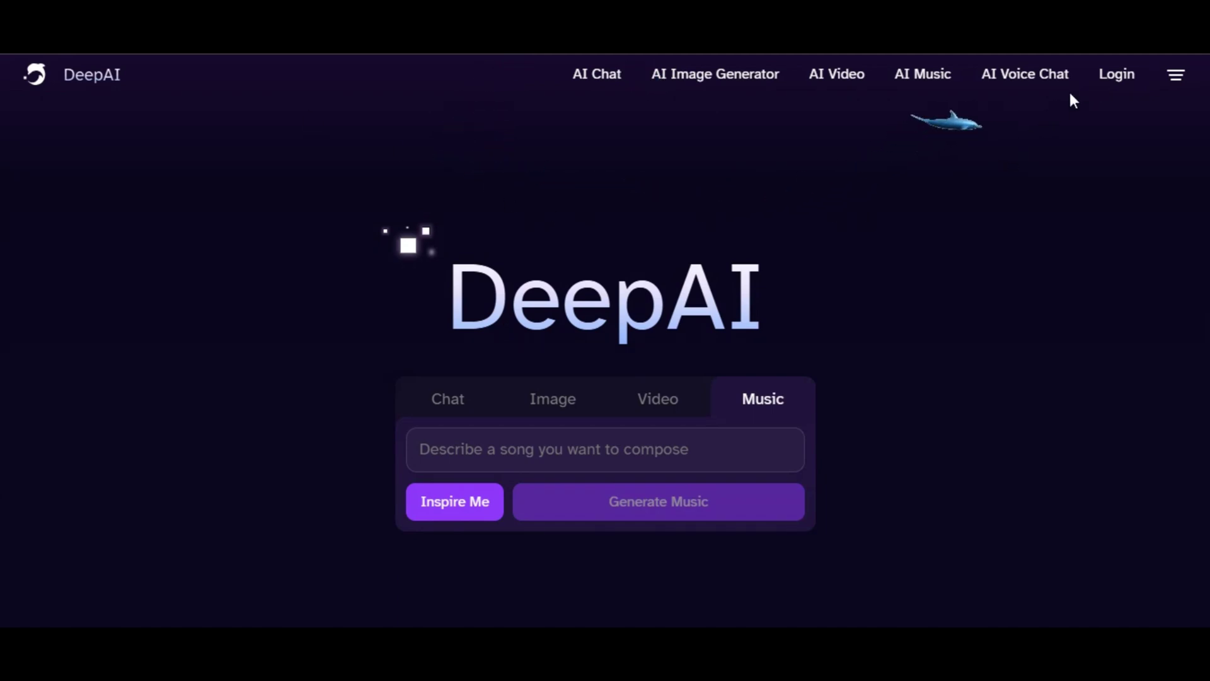
Sign up with email, then go to the AI Image Generator page
{"action": "left_click", "coordinate": [1112, 74]}
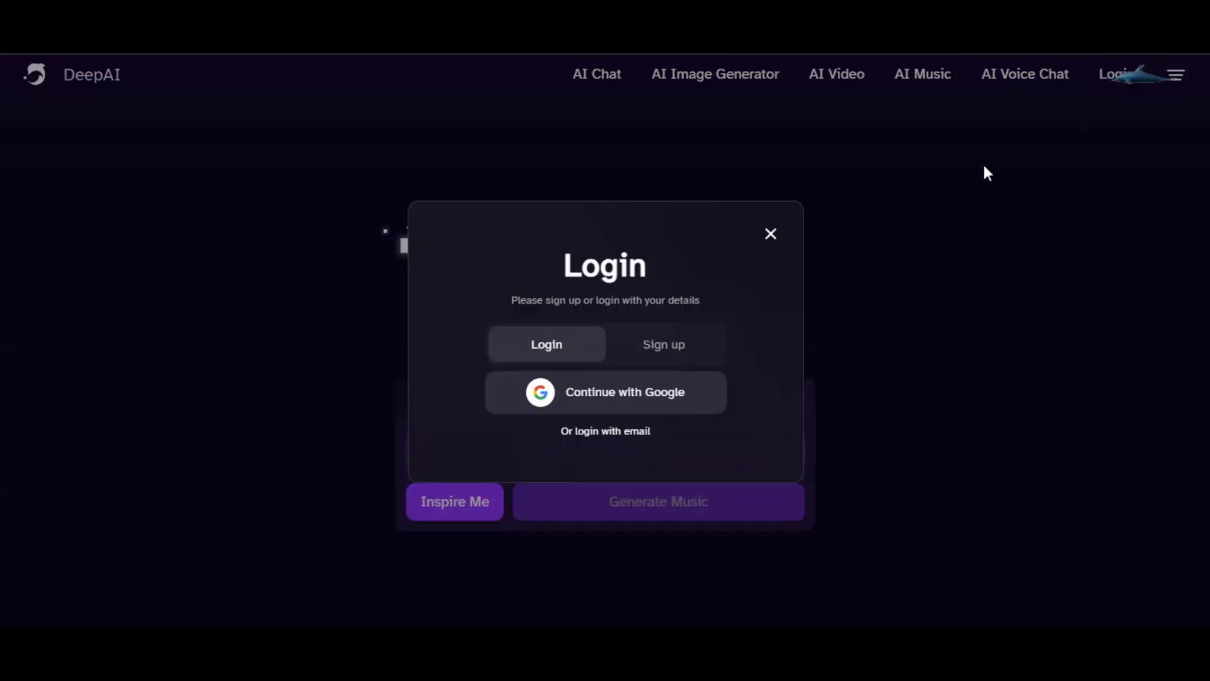
{"action": "left_click", "coordinate": [678, 344]}
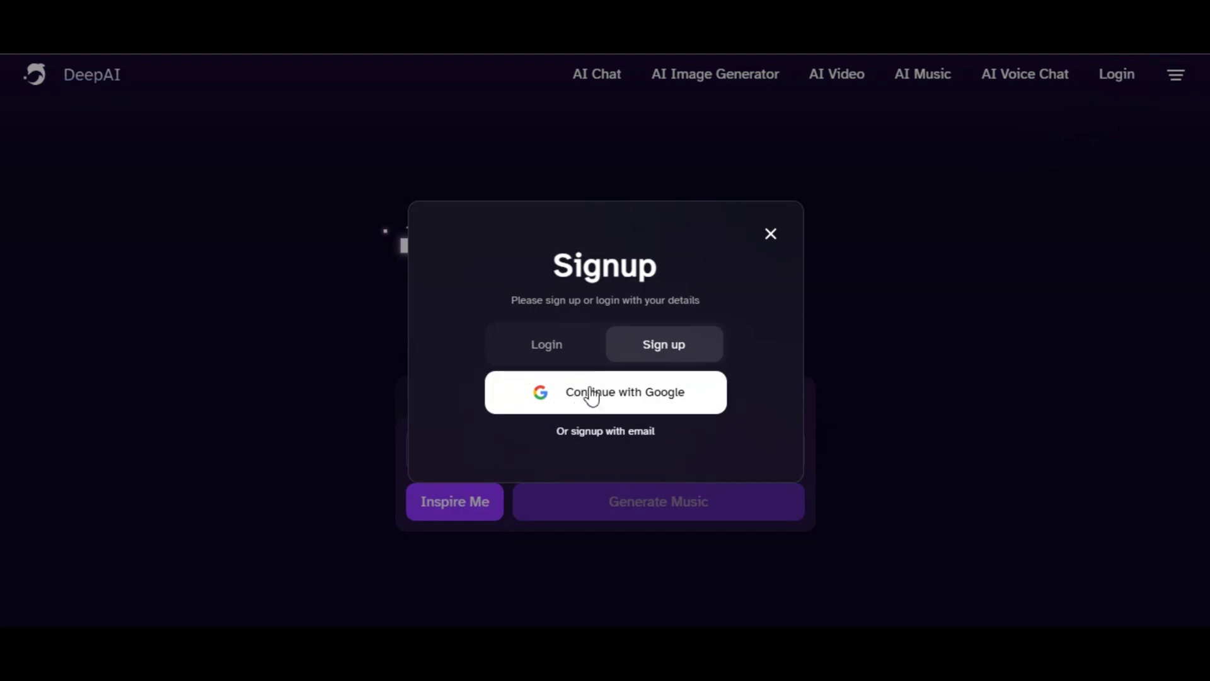
{"action": "left_click", "coordinate": [610, 432]}
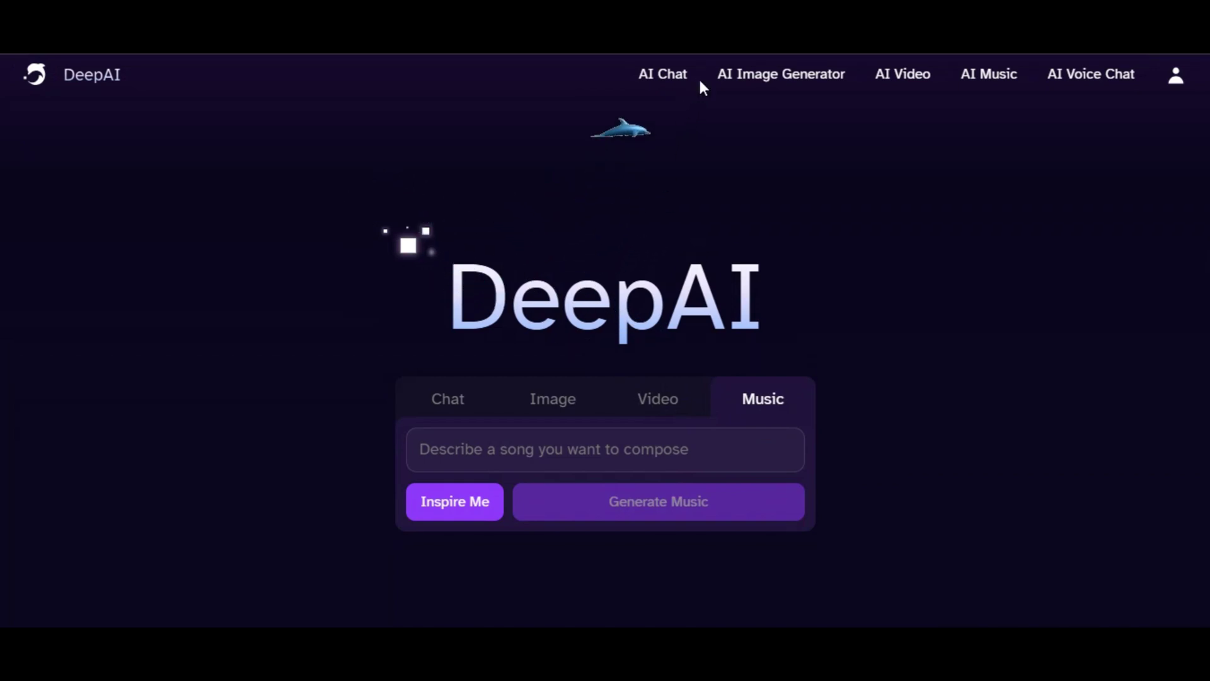
{"action": "left_click", "coordinate": [759, 74]}
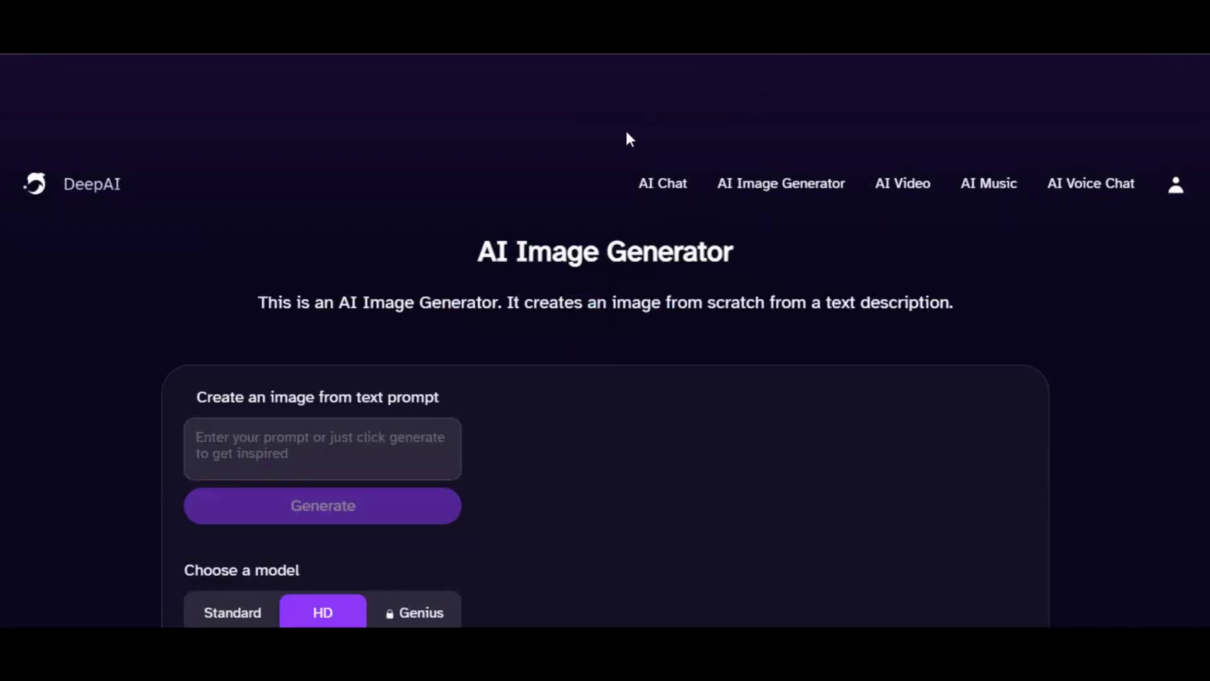
Close the bottom ad and report the top ad as inappropriate
{"action": "scroll", "coordinate": [426, 249], "scroll_direction": "down", "scroll_amount": 2}
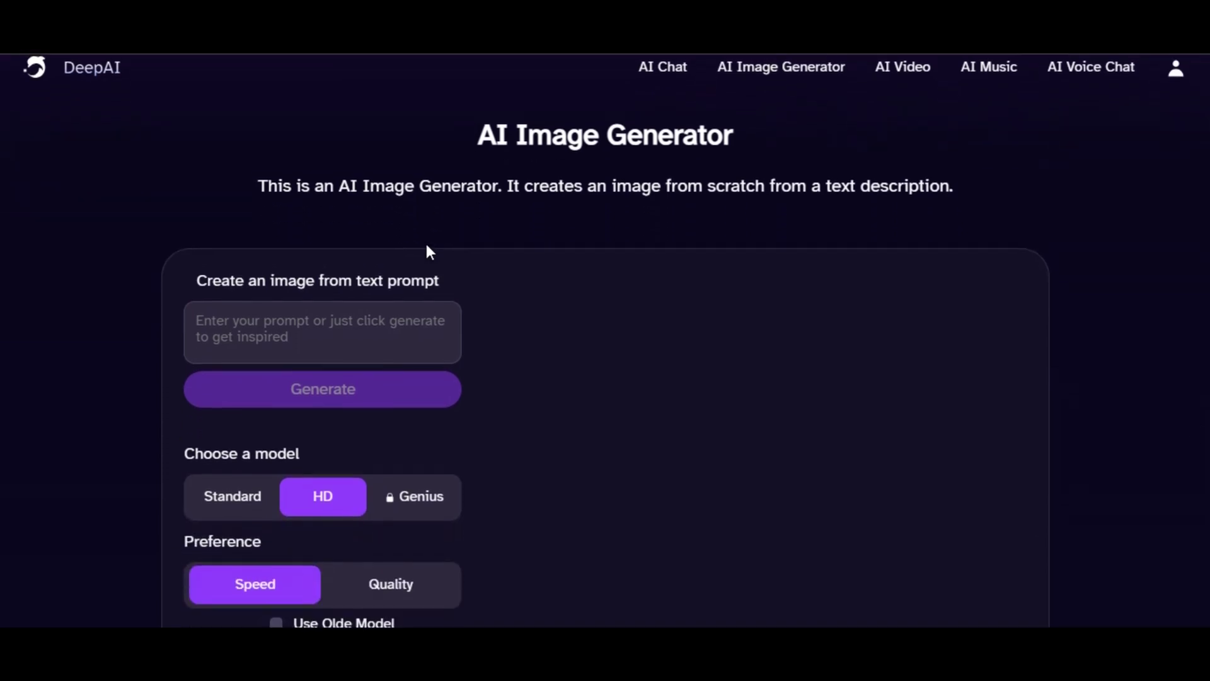
{"action": "scroll", "coordinate": [428, 249], "scroll_direction": "up", "scroll_amount": 1}
{"action": "scroll", "coordinate": [441, 243], "scroll_direction": "down", "scroll_amount": 2}
{"action": "left_click", "coordinate": [254, 297]}
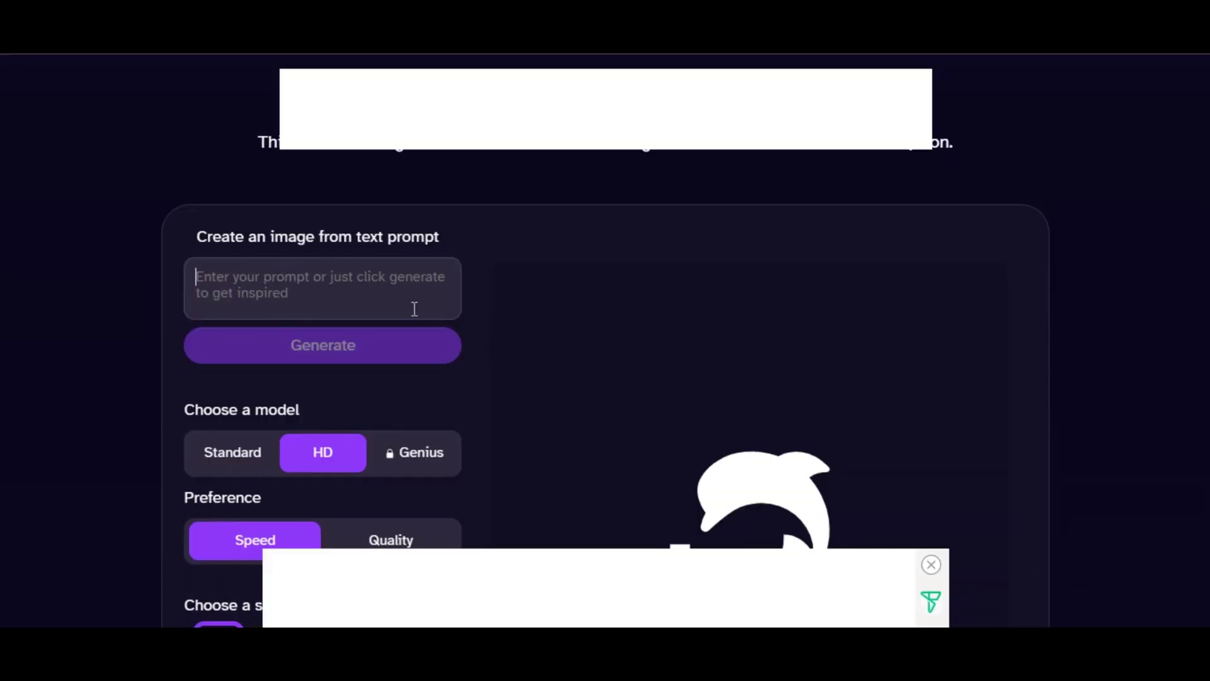
{"action": "left_click", "coordinate": [931, 564]}
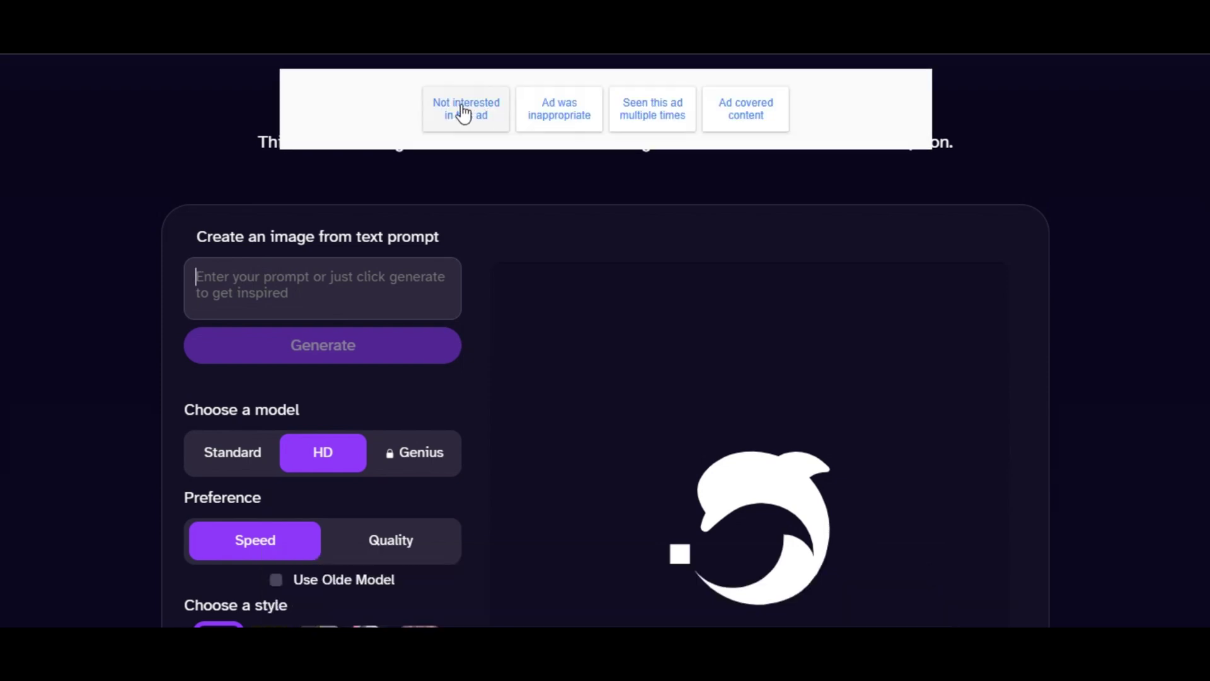
{"action": "left_click", "coordinate": [572, 130]}
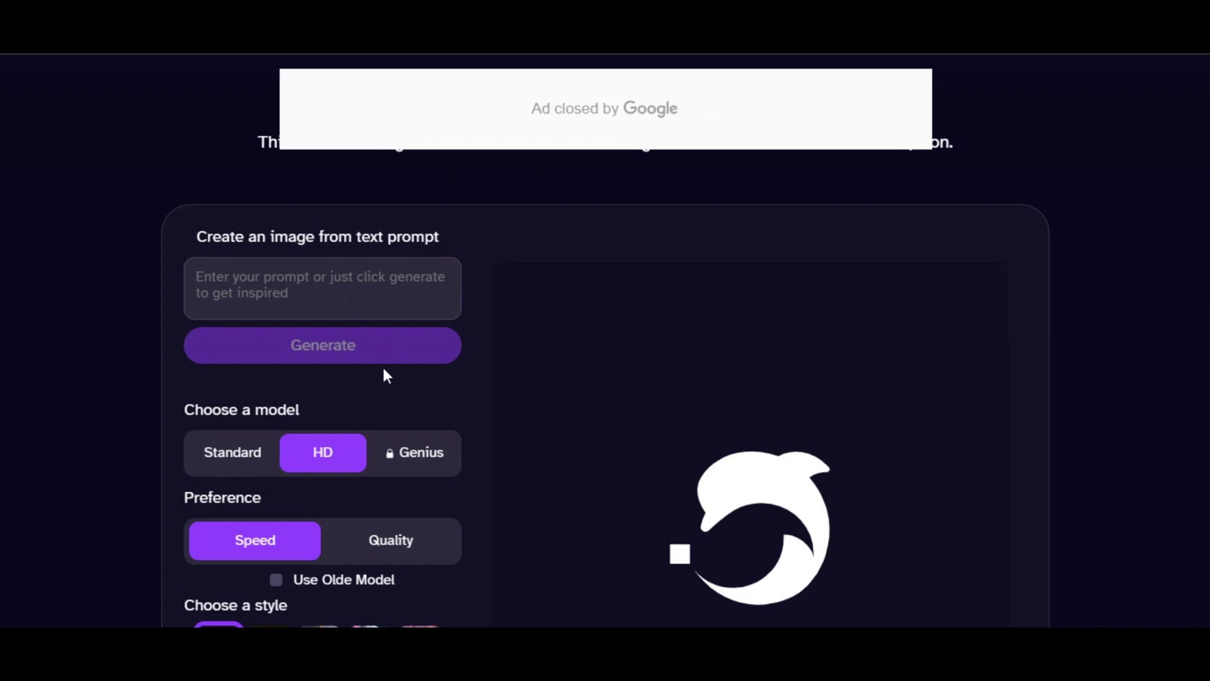
Switch the model to Standard and then back to HD
{"action": "scroll", "coordinate": [386, 375], "scroll_direction": "down", "scroll_amount": 2}
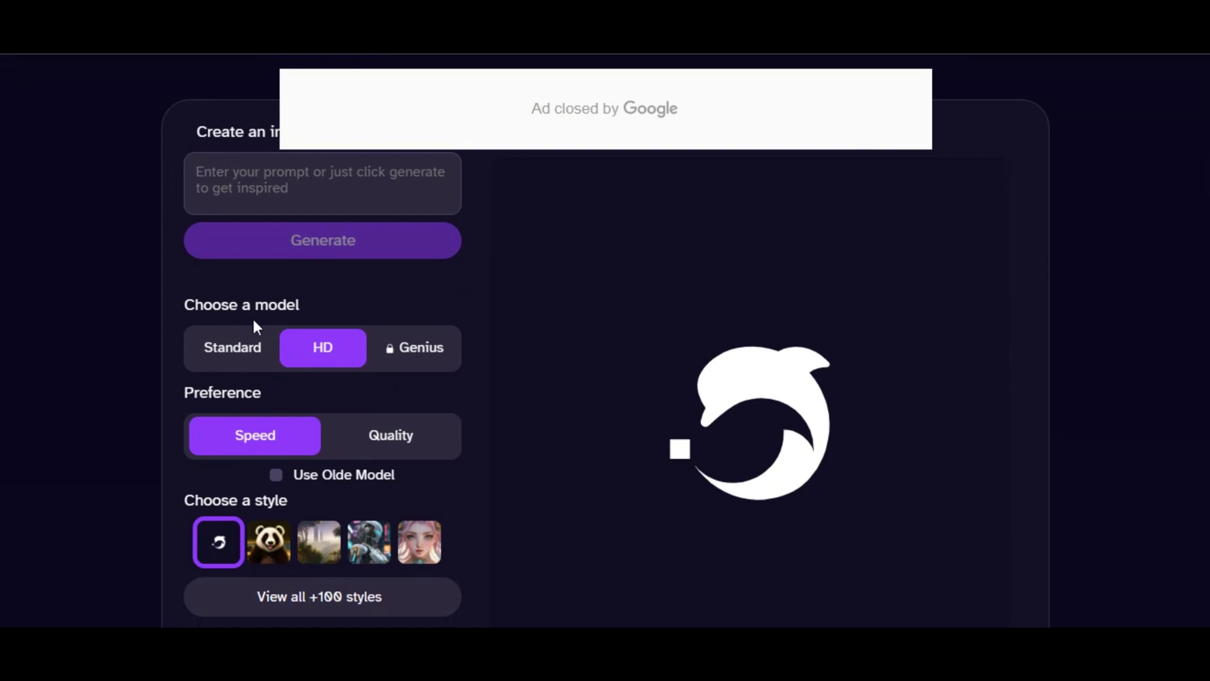
{"action": "left_click", "coordinate": [245, 352]}
{"action": "left_click", "coordinate": [330, 354]}
{"action": "scroll", "coordinate": [418, 316], "scroll_direction": "down", "scroll_amount": 1}
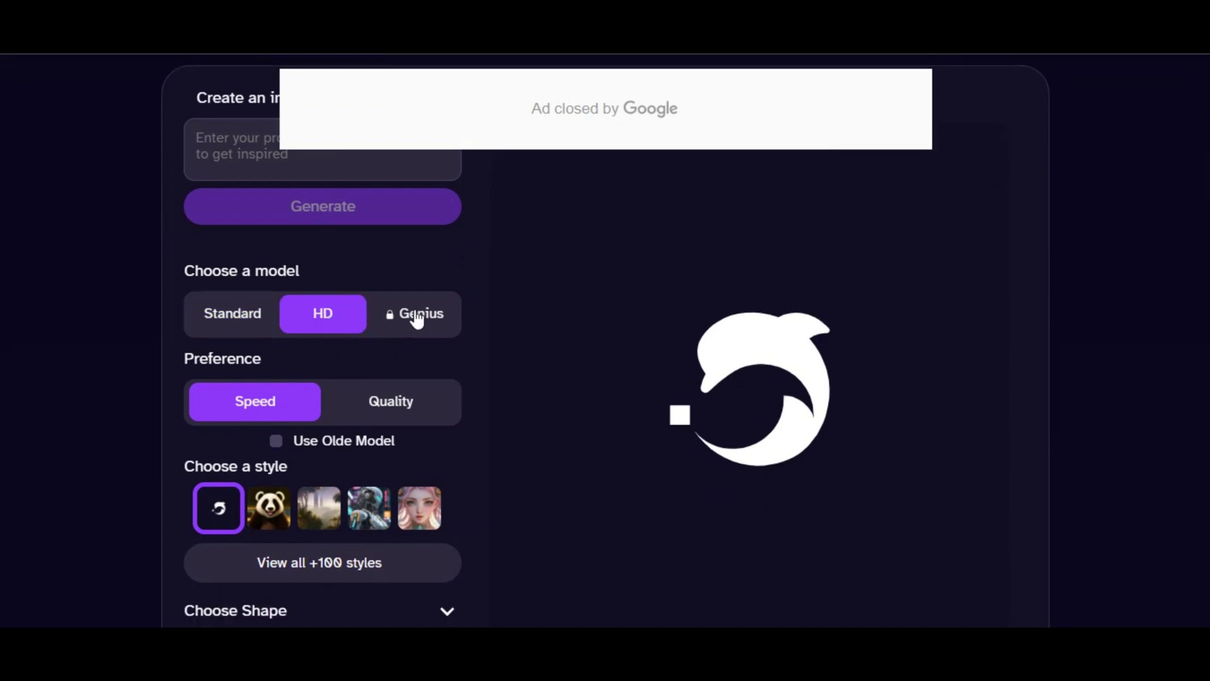
{"action": "left_click", "coordinate": [420, 315]}
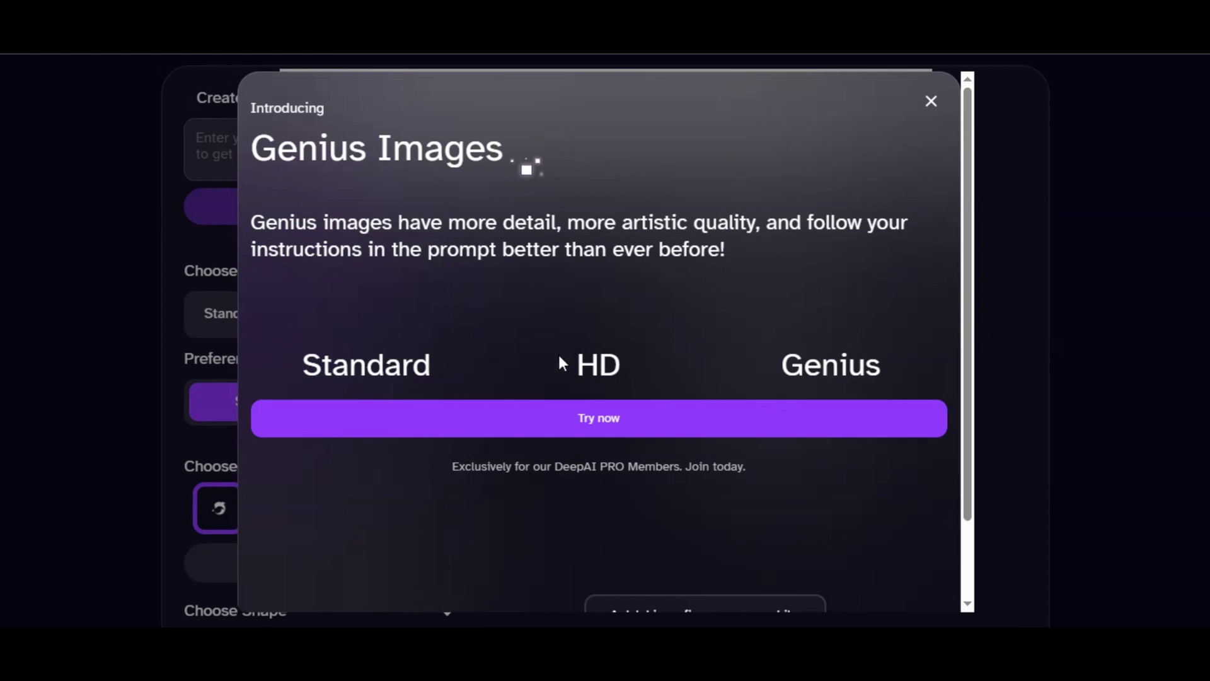
{"action": "scroll", "coordinate": [469, 410], "scroll_direction": "down", "scroll_amount": 1}
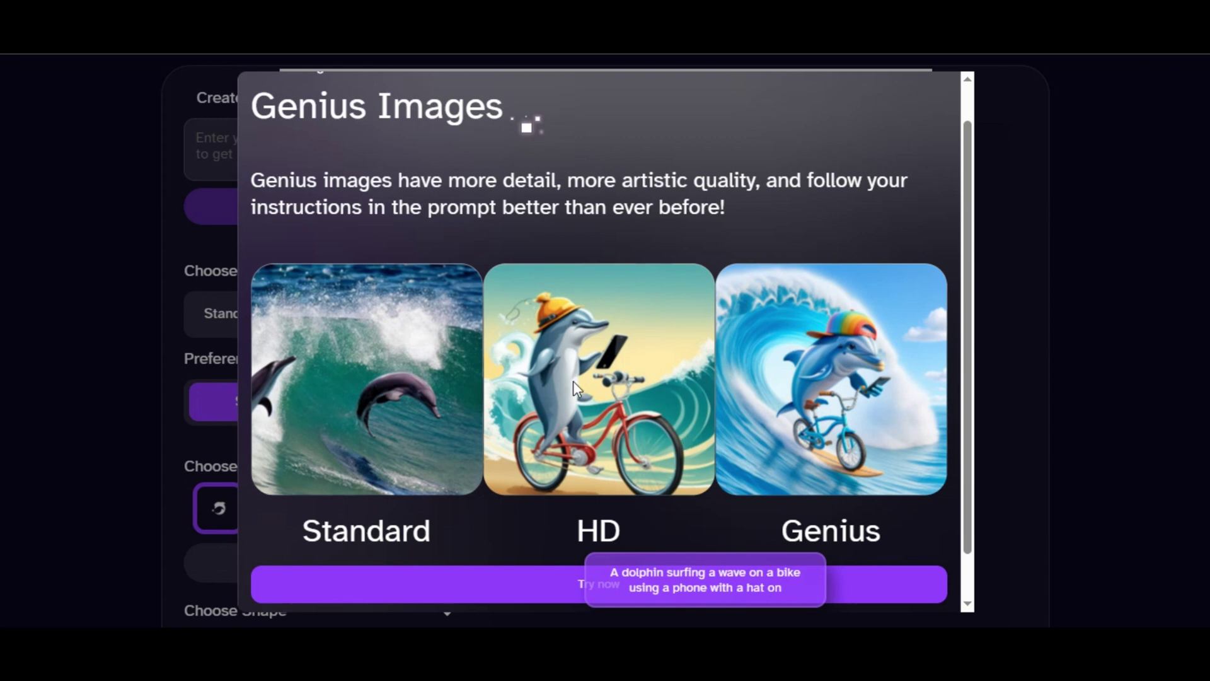
{"action": "scroll", "coordinate": [428, 391], "scroll_direction": "down", "scroll_amount": 1}
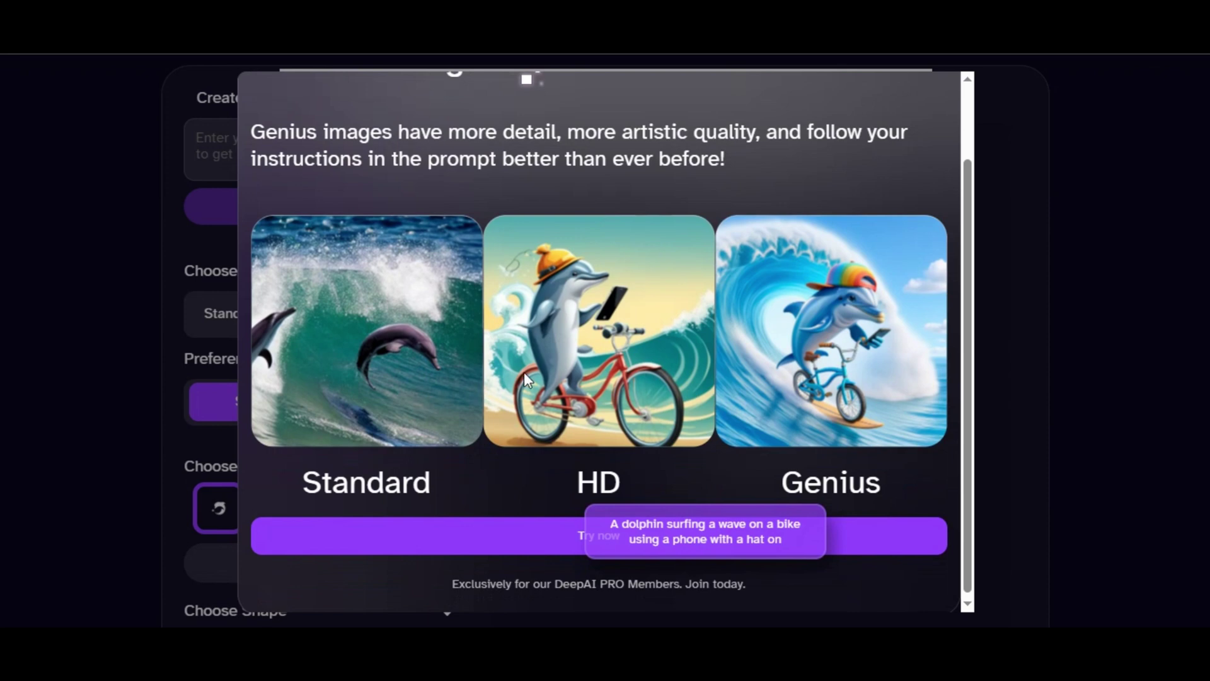
{"action": "left_click", "coordinate": [233, 280]}
{"action": "scroll", "coordinate": [237, 280], "scroll_direction": "down", "scroll_amount": 2}
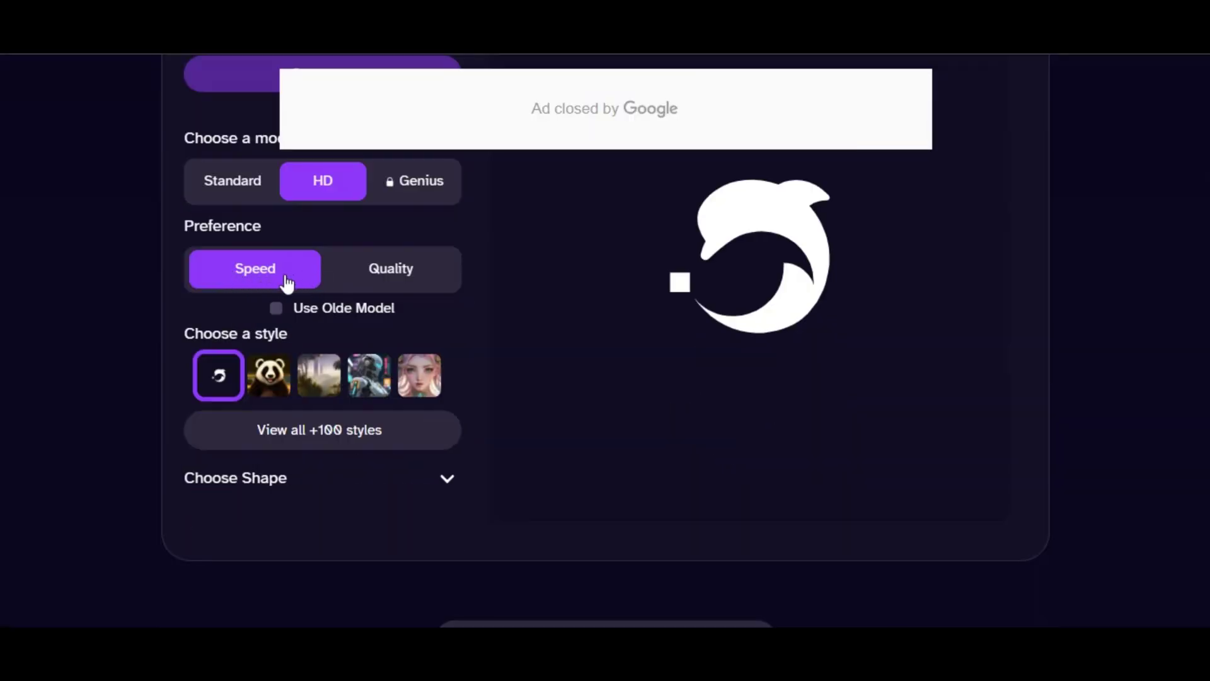
Set the preference to Quality and browse the full +100 styles gallery
{"action": "left_click", "coordinate": [378, 283]}
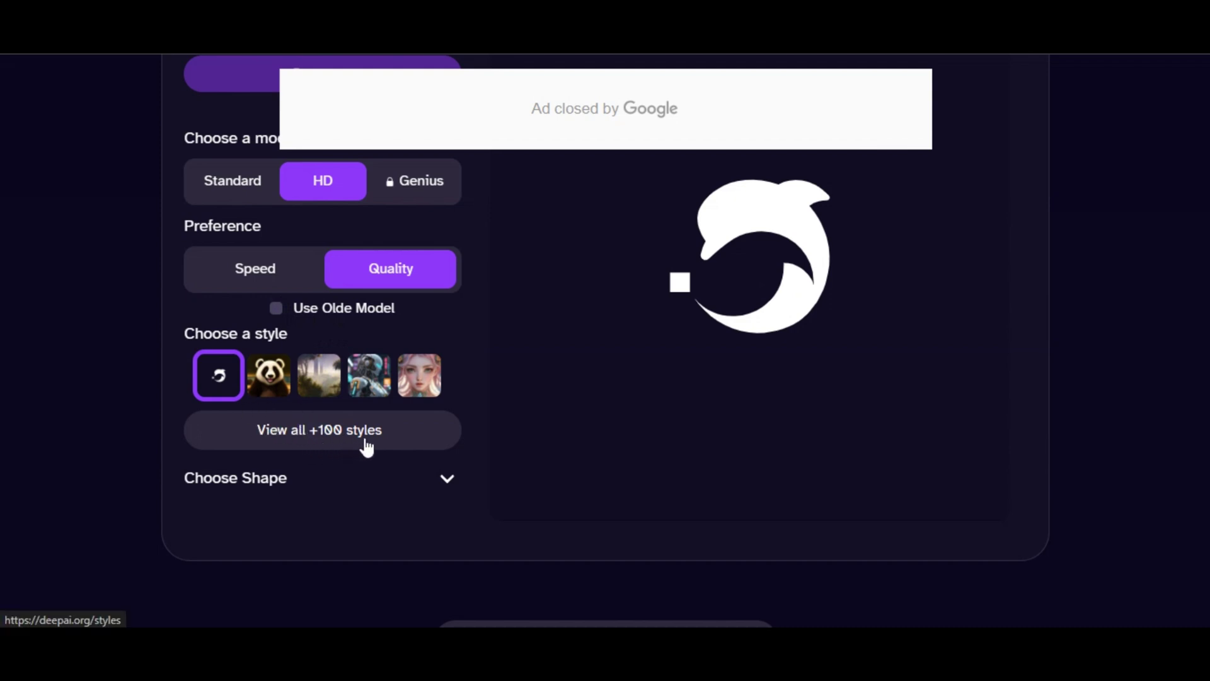
{"action": "left_click", "coordinate": [416, 440]}
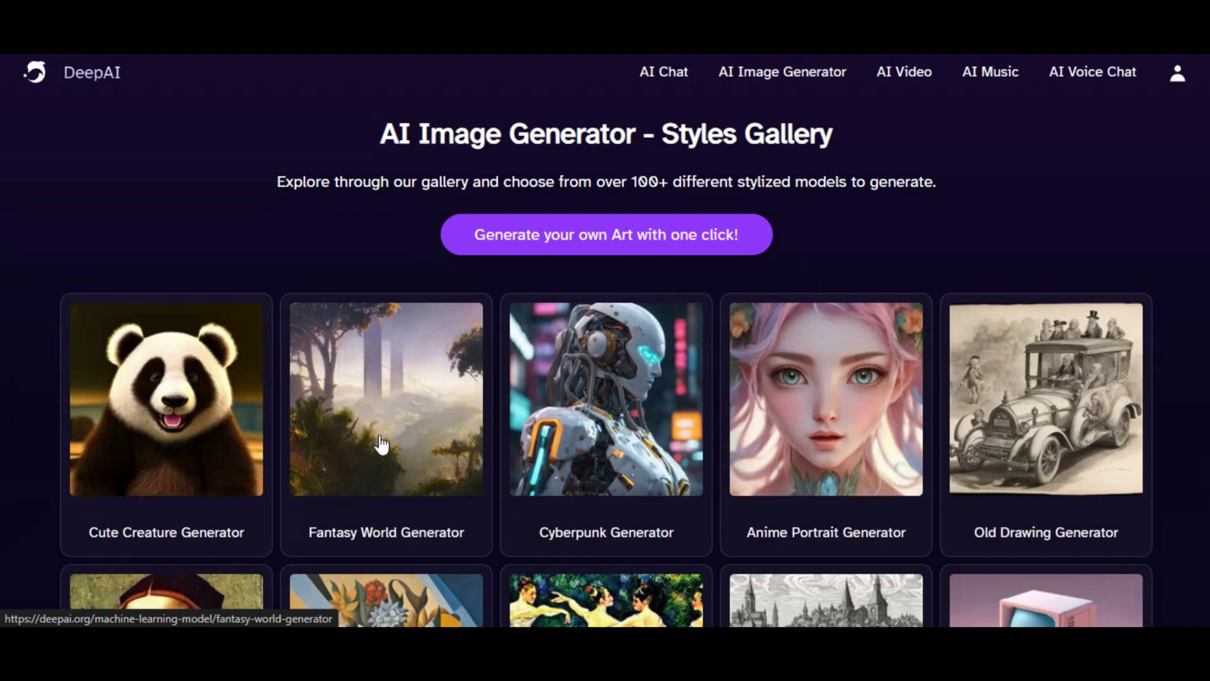
{"action": "scroll", "coordinate": [382, 444], "scroll_direction": "down", "scroll_amount": 8}
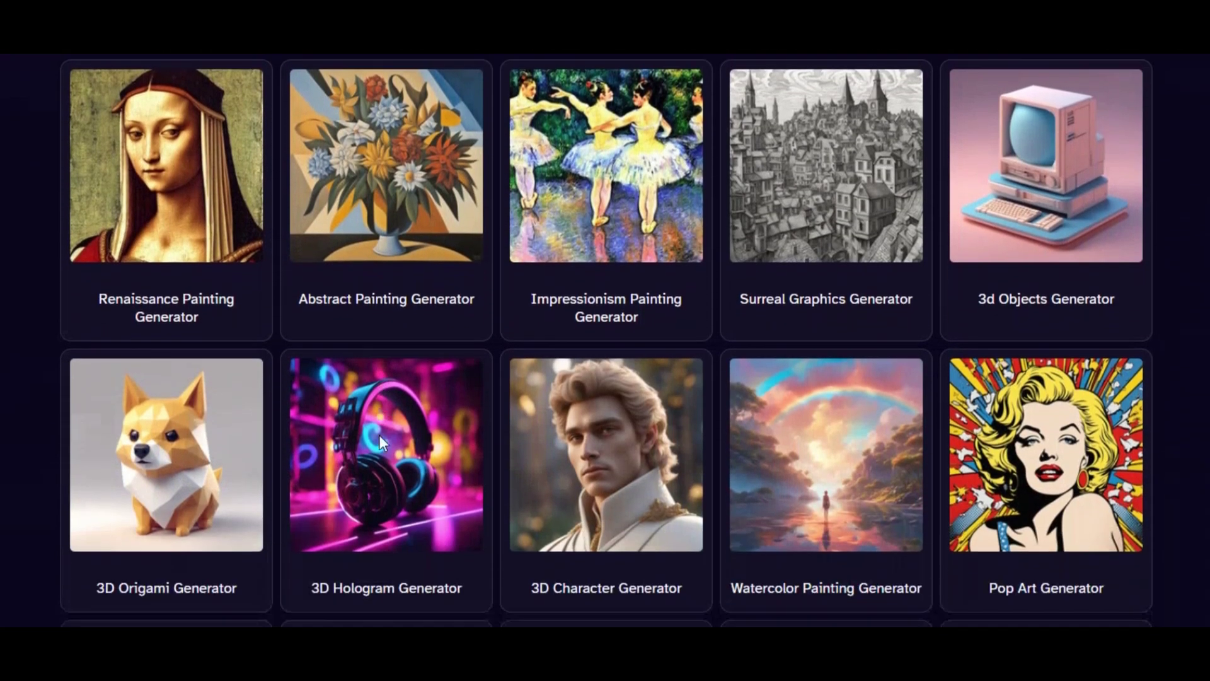
{"action": "scroll", "coordinate": [379, 435], "scroll_direction": "down", "scroll_amount": 9}
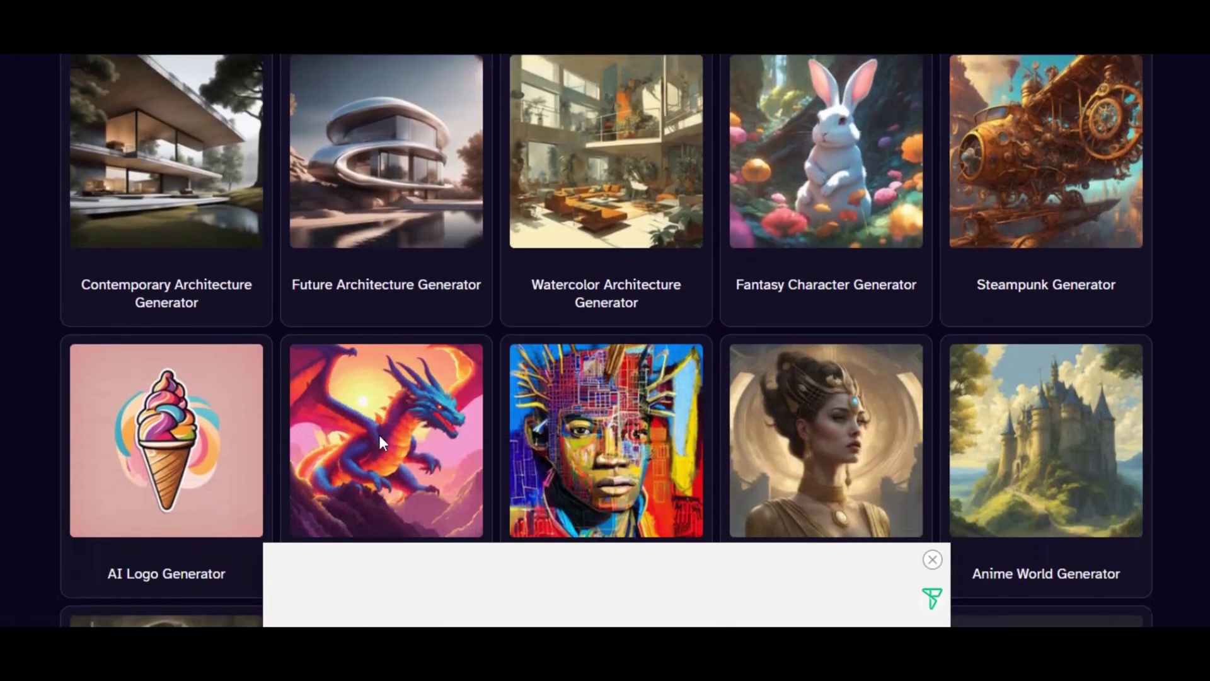
{"action": "scroll", "coordinate": [717, 547], "scroll_direction": "down", "scroll_amount": 11}
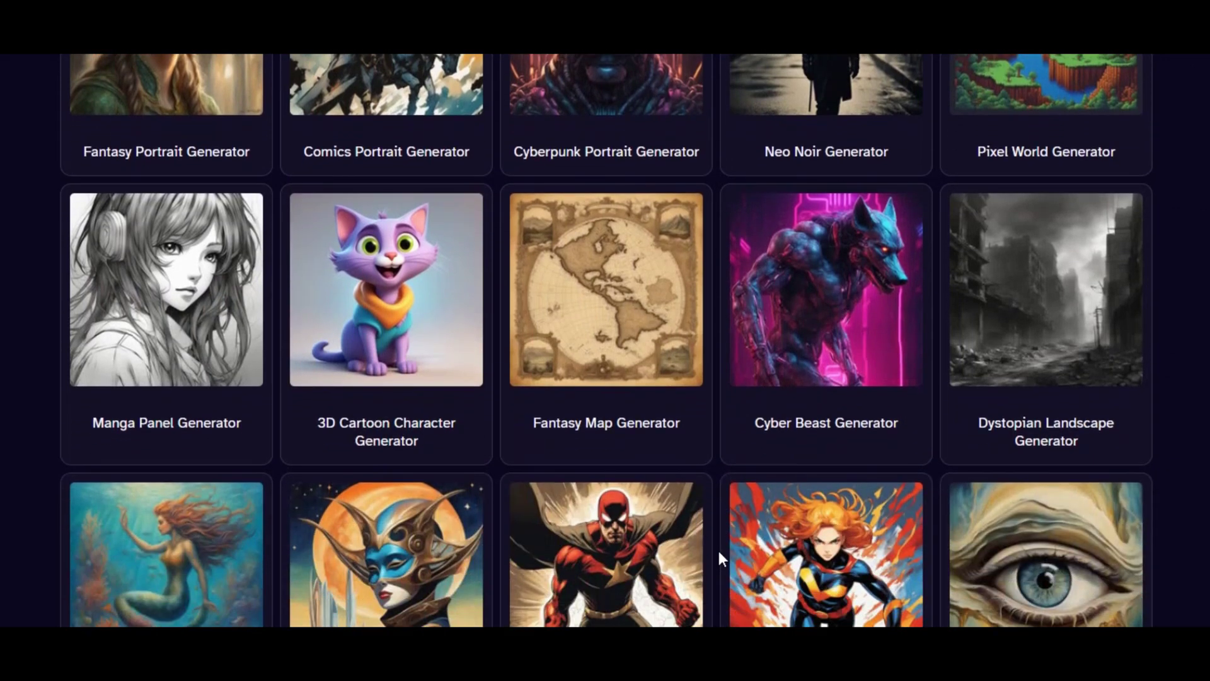
{"action": "scroll", "coordinate": [717, 547], "scroll_direction": "down", "scroll_amount": 12}
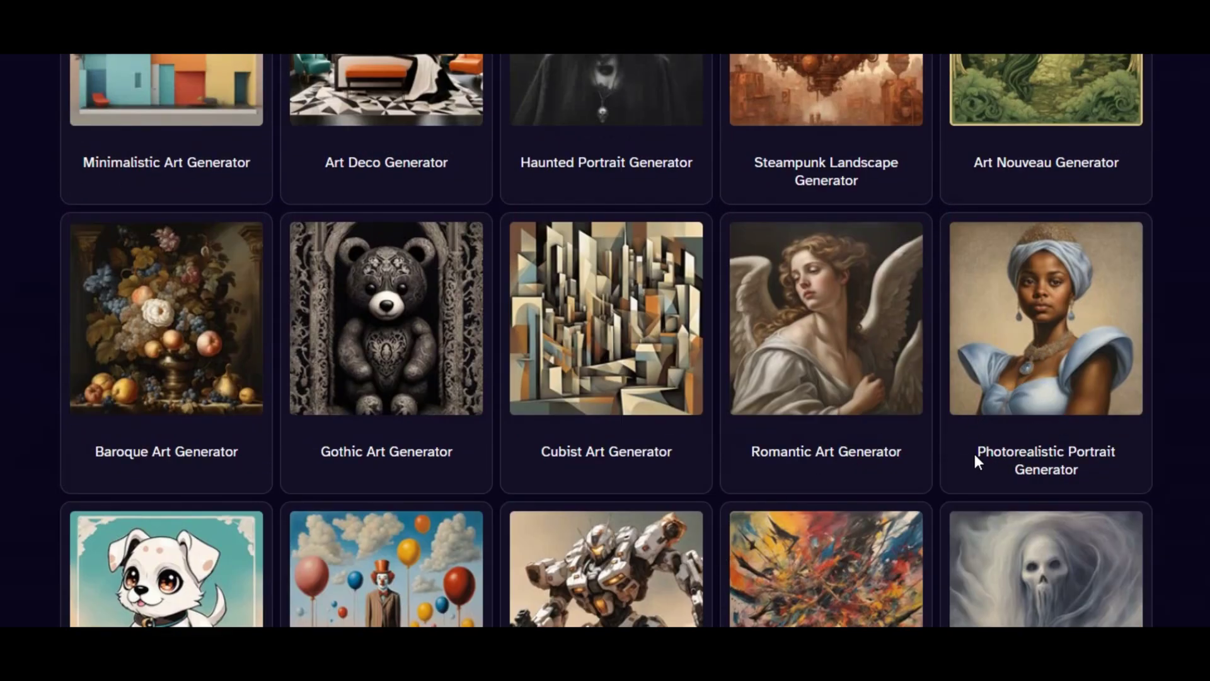
Pick the Photorealistic Portrait Generator style and close the ad over its sample portrait
{"action": "left_click_drag", "start_coordinate": [977, 451], "coordinate": [1064, 477]}
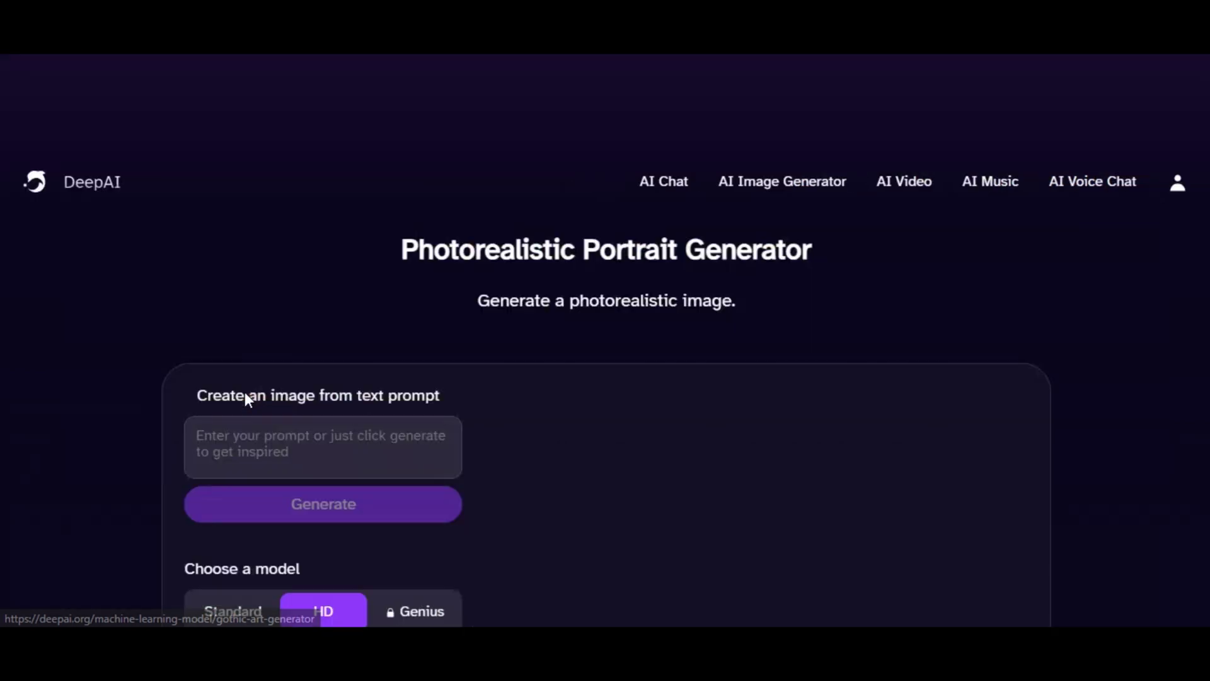
{"action": "scroll", "coordinate": [438, 486], "scroll_direction": "down", "scroll_amount": 5}
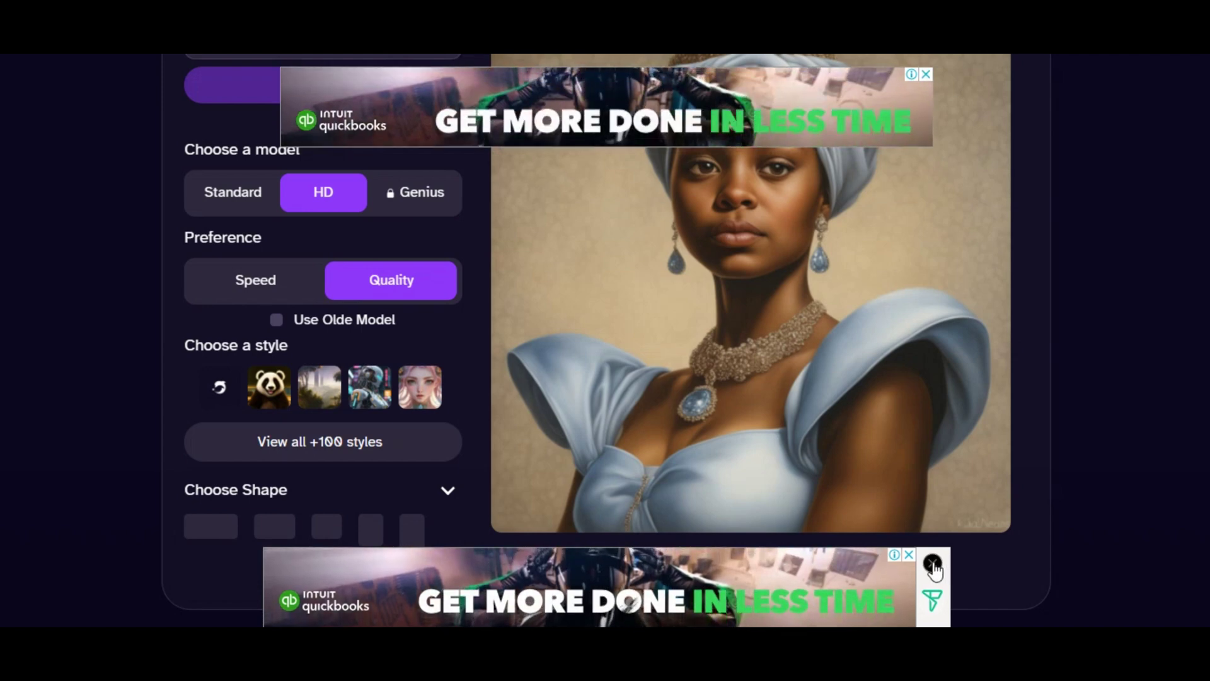
{"action": "left_click", "coordinate": [932, 562]}
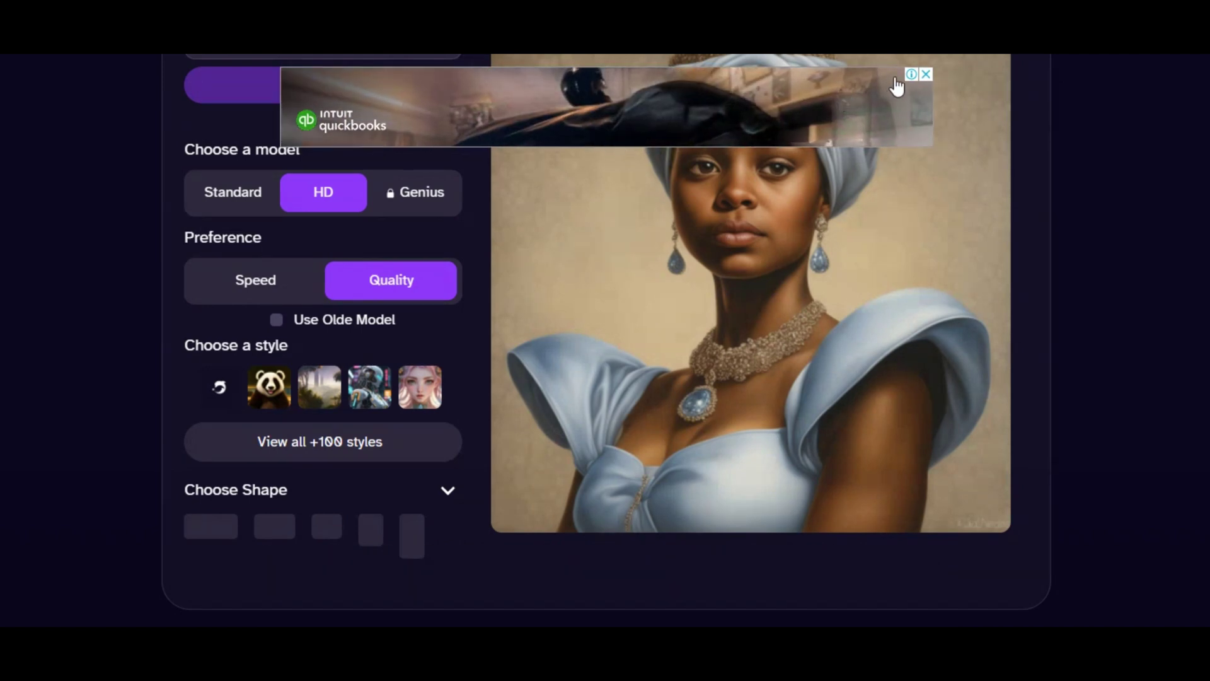
Close the remaining ad and highlight the FAQ answer on commercial use
{"action": "left_click", "coordinate": [914, 74]}
{"action": "scroll", "coordinate": [113, 495], "scroll_direction": "down", "scroll_amount": 3}
{"action": "scroll", "coordinate": [109, 488], "scroll_direction": "down", "scroll_amount": 5}
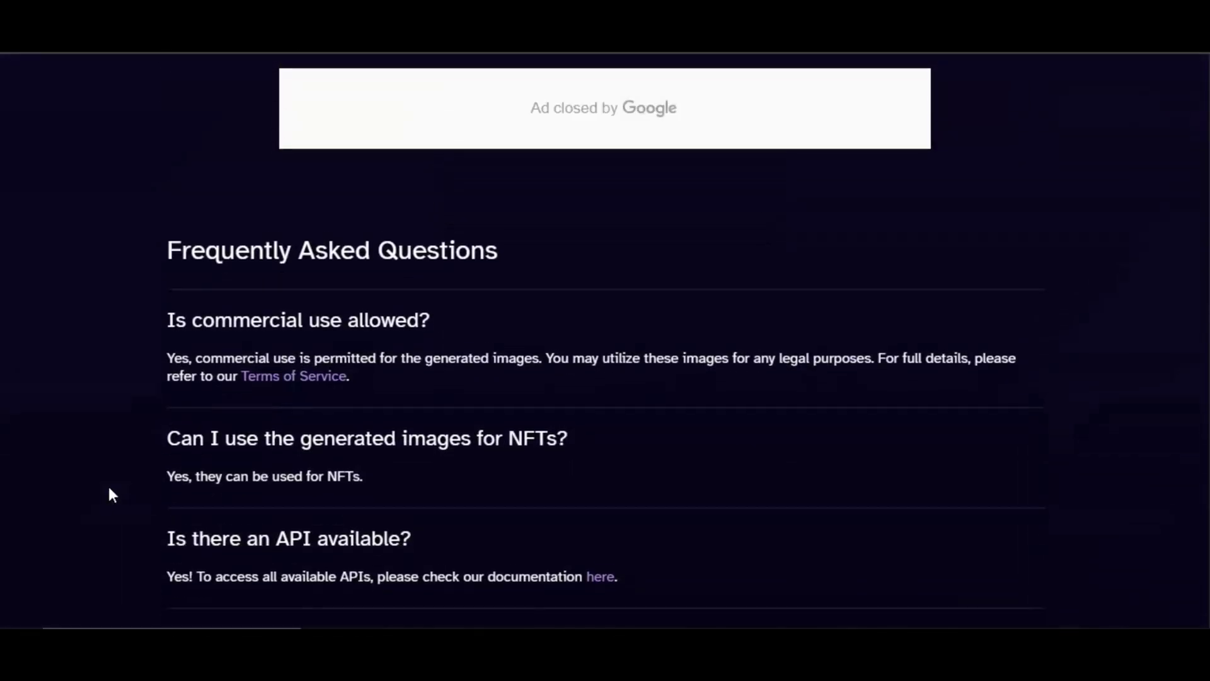
{"action": "scroll", "coordinate": [116, 488], "scroll_direction": "up", "scroll_amount": 7}
{"action": "scroll", "coordinate": [116, 489], "scroll_direction": "down", "scroll_amount": 2}
{"action": "scroll", "coordinate": [115, 485], "scroll_direction": "down", "scroll_amount": 6}
{"action": "scroll", "coordinate": [115, 485], "scroll_direction": "up", "scroll_amount": 5}
{"action": "scroll", "coordinate": [185, 453], "scroll_direction": "down", "scroll_amount": 4}
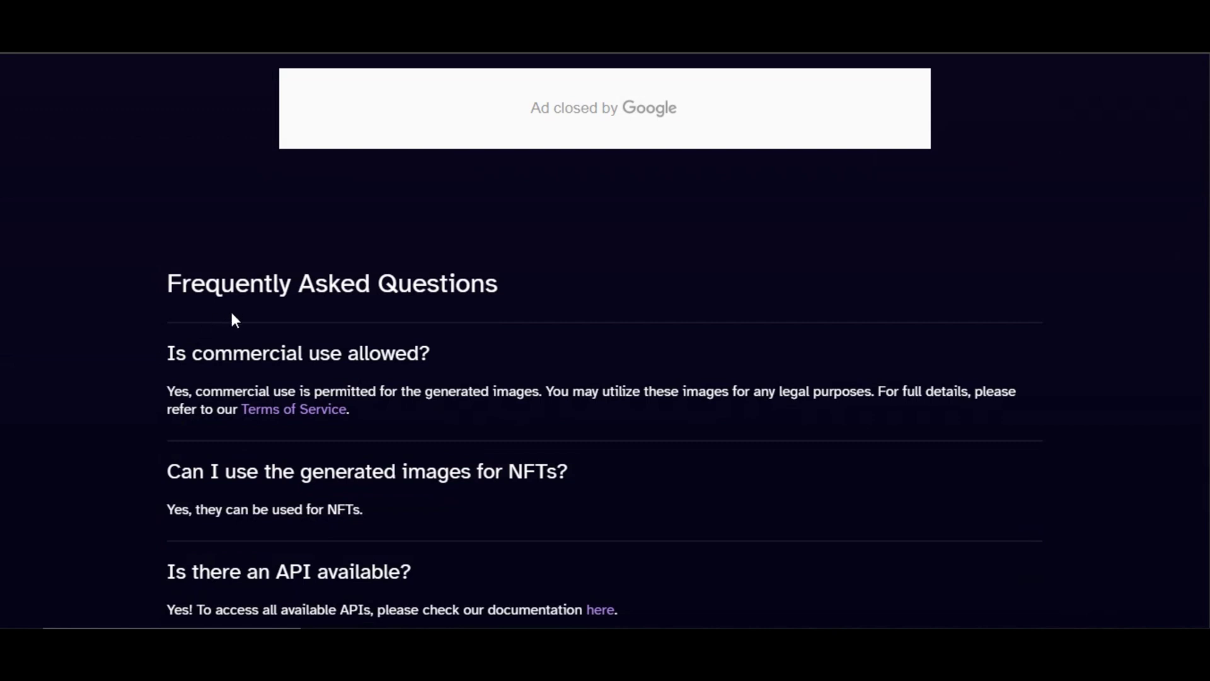
{"action": "left_click_drag", "start_coordinate": [168, 353], "coordinate": [411, 353]}
{"action": "left_click_drag", "start_coordinate": [164, 381], "coordinate": [240, 411]}
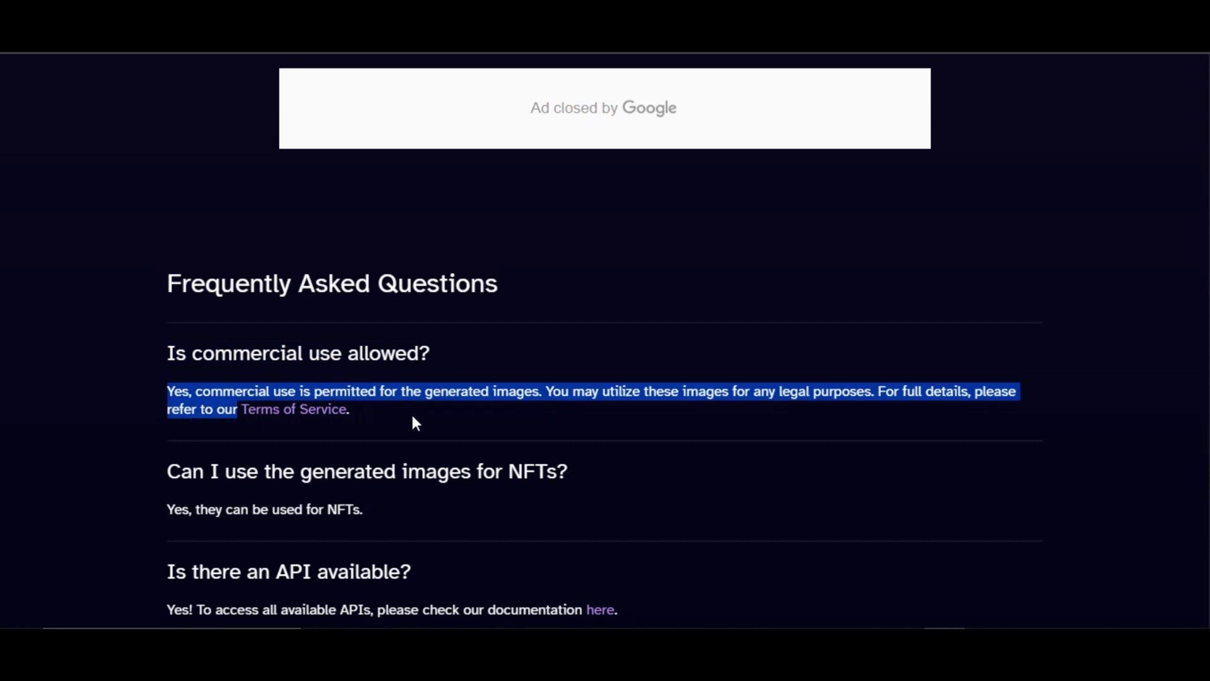
Highlight the FAQ answers on NFTs, output ownership and copyright
{"action": "left_click_drag", "start_coordinate": [166, 469], "coordinate": [351, 501]}
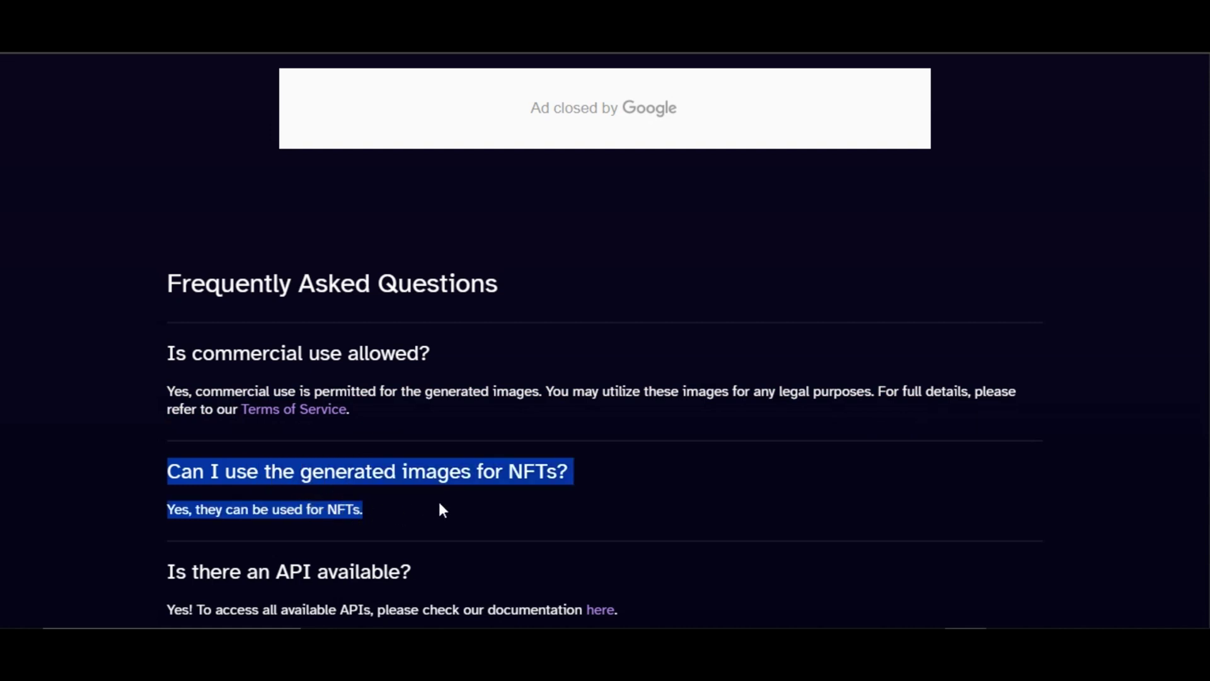
{"action": "left_click", "coordinate": [351, 535]}
{"action": "scroll", "coordinate": [169, 422], "scroll_direction": "down", "scroll_amount": 4}
{"action": "left_click_drag", "start_coordinate": [167, 417], "coordinate": [565, 478]}
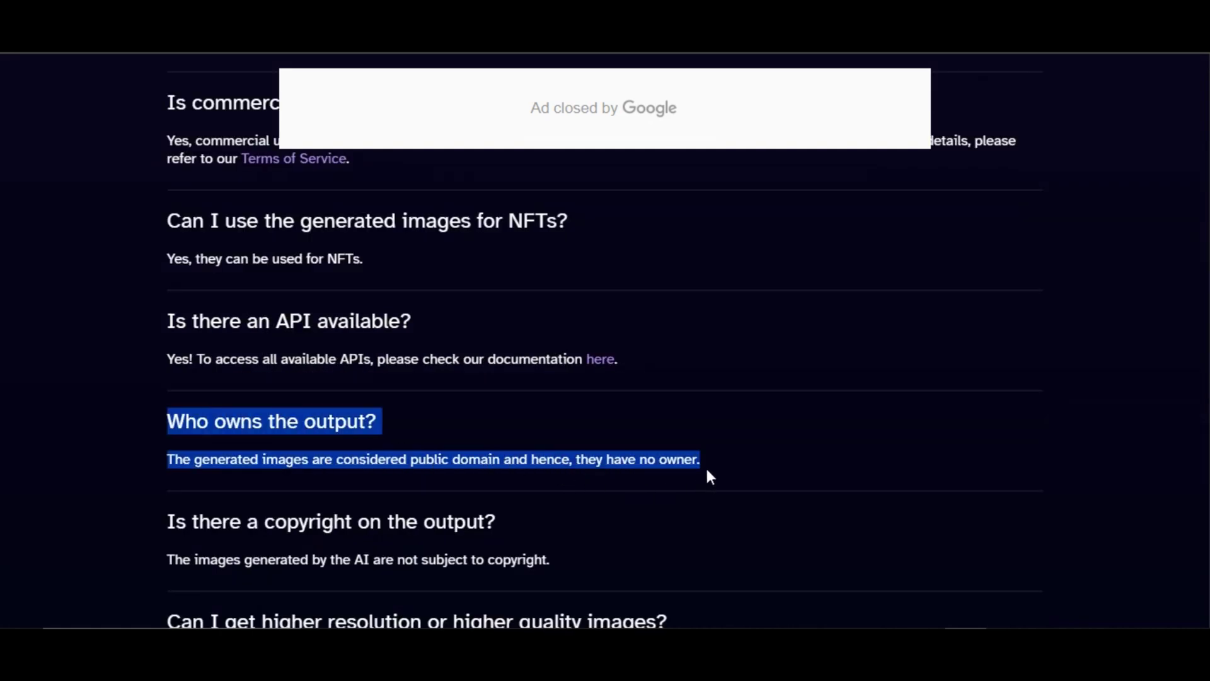
{"action": "left_click", "coordinate": [453, 449]}
{"action": "scroll", "coordinate": [454, 448], "scroll_direction": "down", "scroll_amount": 2}
{"action": "left_click_drag", "start_coordinate": [165, 400], "coordinate": [552, 466]}
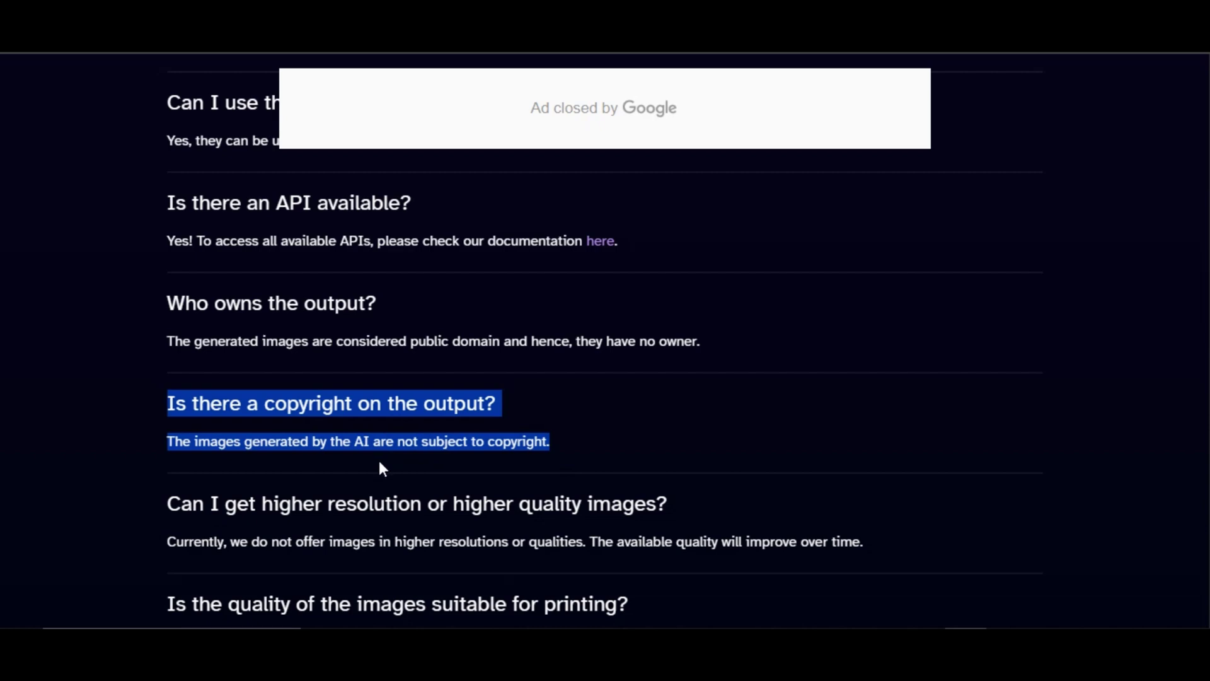
{"action": "scroll", "coordinate": [422, 479], "scroll_direction": "up", "scroll_amount": 10}
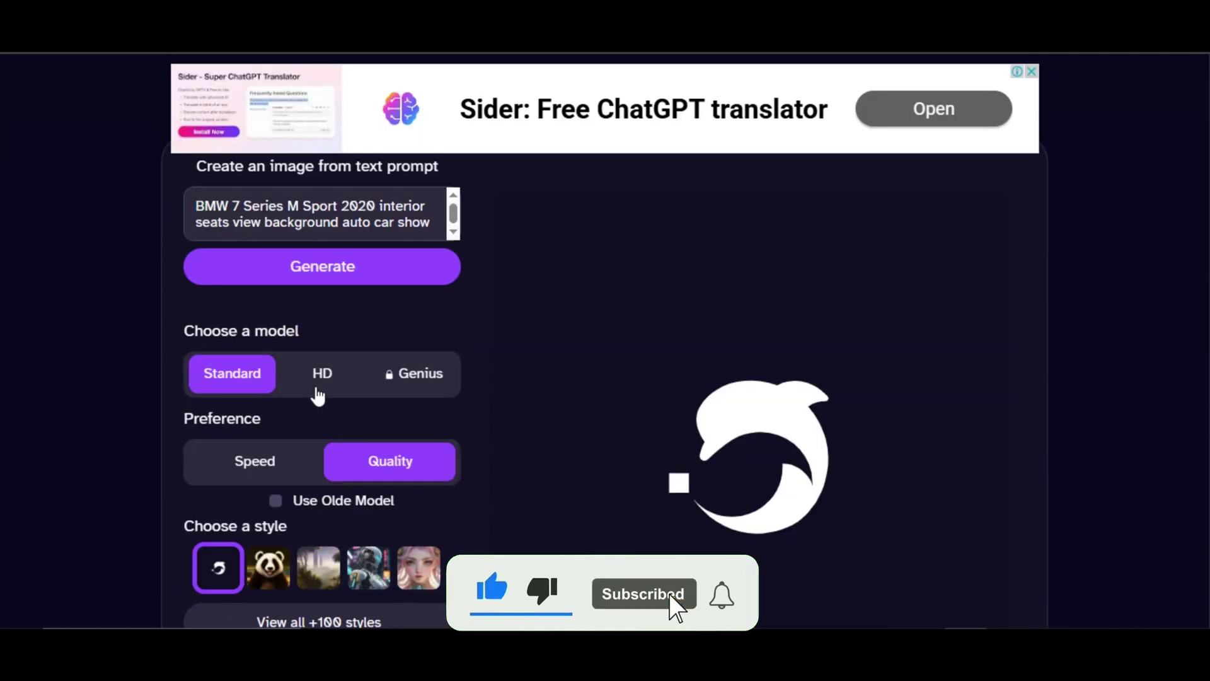
Select the HD model and toggle the preference to Speed, then back to Quality
{"action": "left_click", "coordinate": [318, 394]}
{"action": "left_click", "coordinate": [370, 477]}
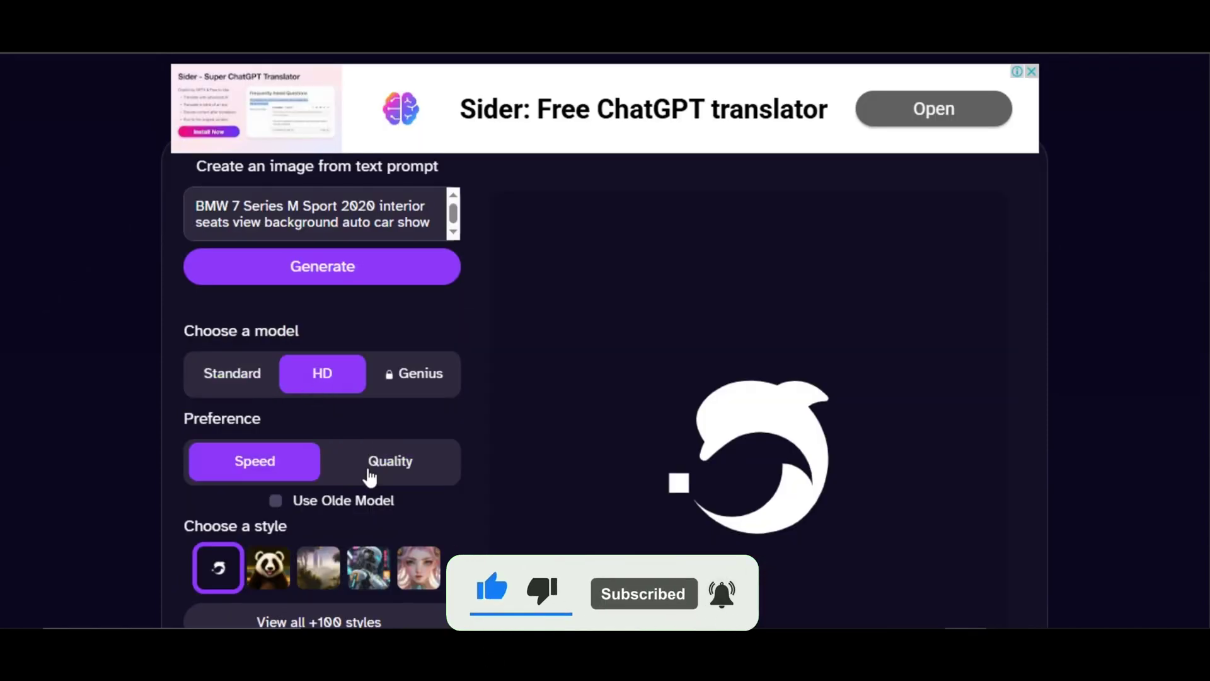
{"action": "left_click", "coordinate": [371, 477]}
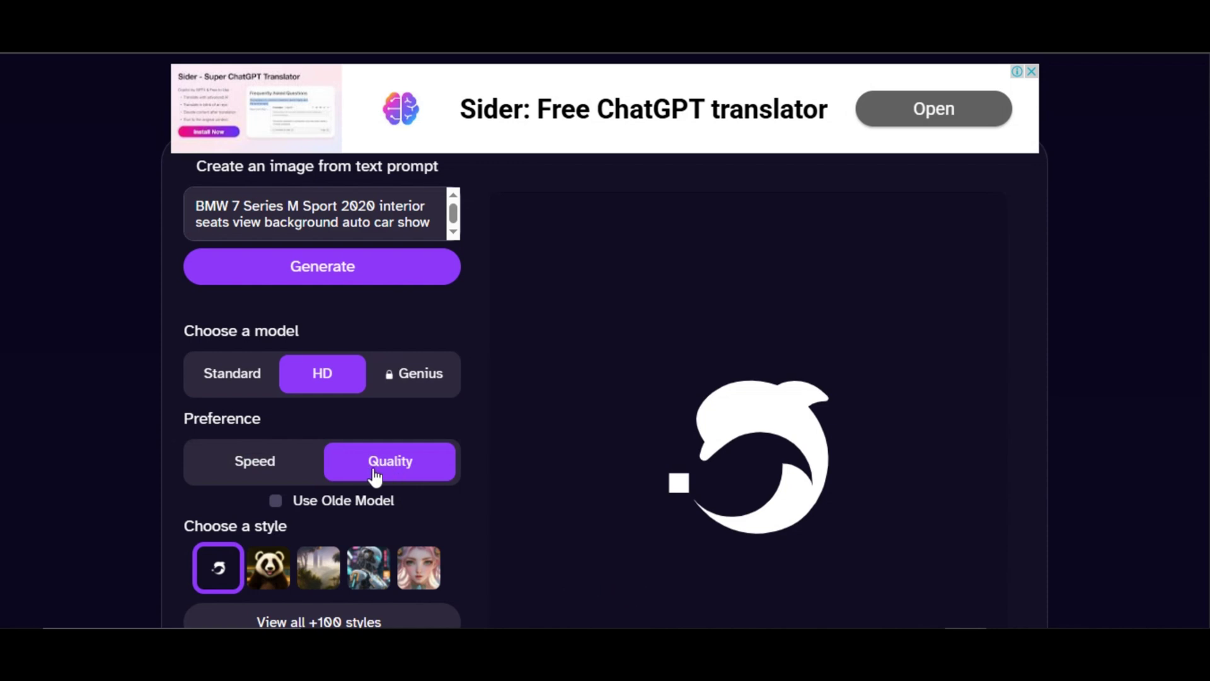
Browse the full styles gallery and expand the Choose Shape options
{"action": "scroll", "coordinate": [373, 478], "scroll_direction": "down", "scroll_amount": 3}
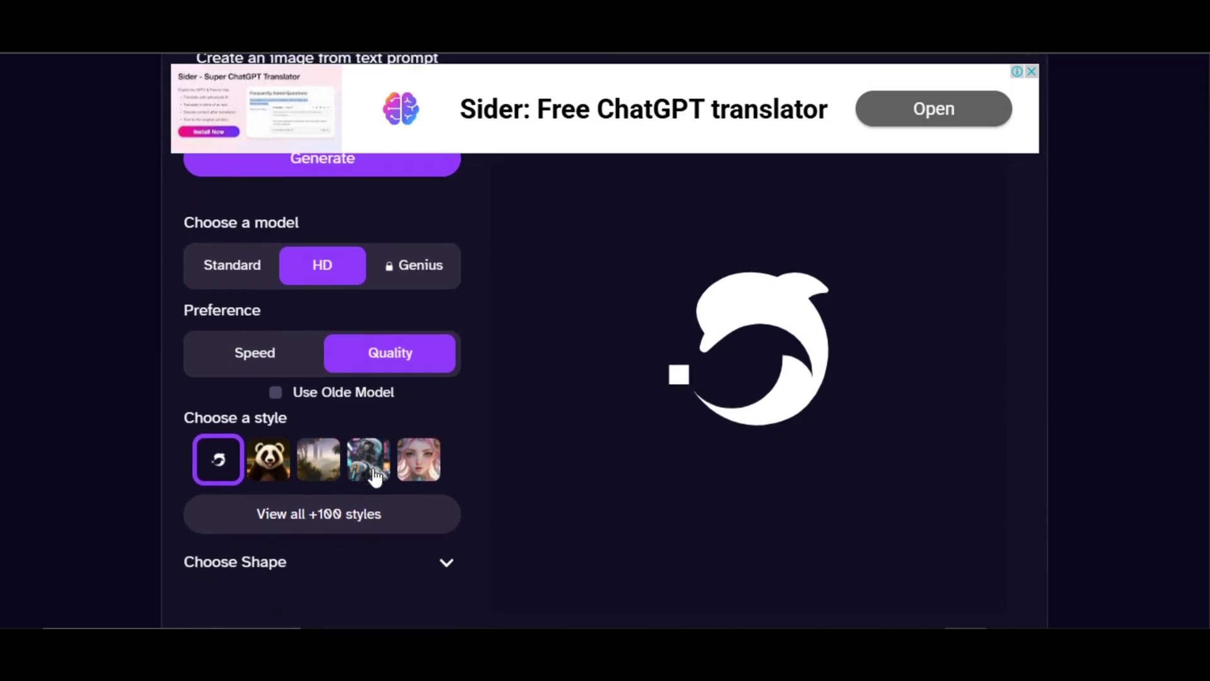
{"action": "left_click", "coordinate": [349, 469]}
{"action": "scroll", "coordinate": [349, 466], "scroll_direction": "down", "scroll_amount": 15}
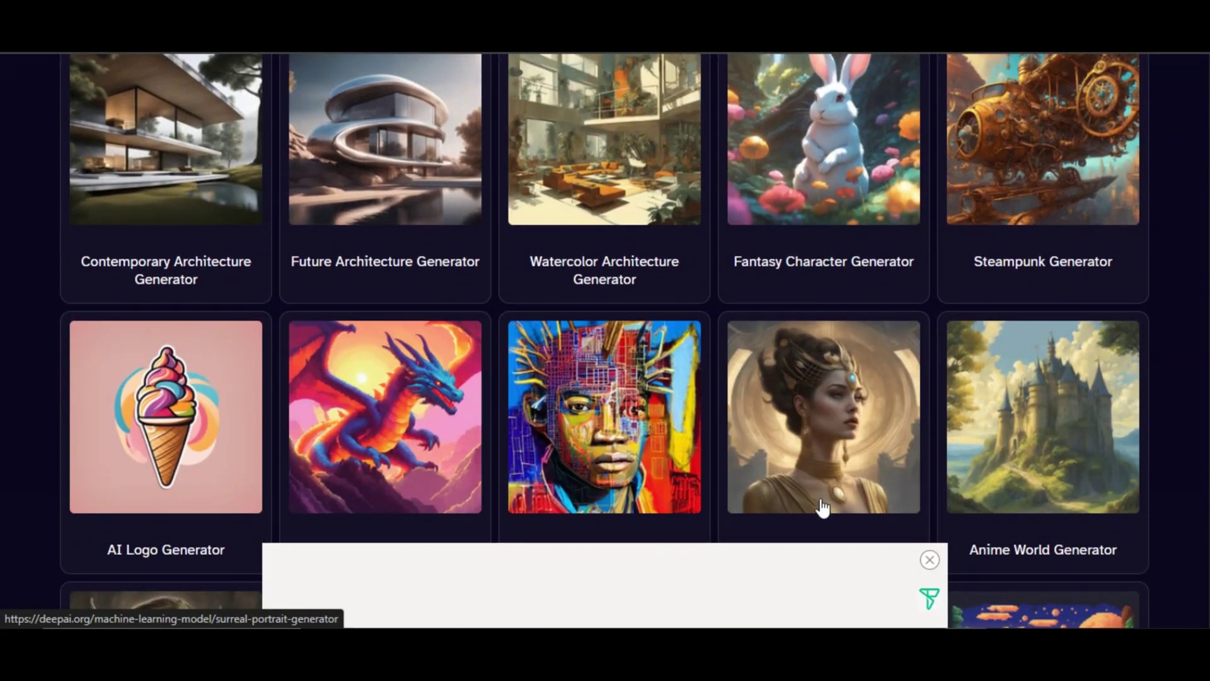
{"action": "scroll", "coordinate": [871, 534], "scroll_direction": "down", "scroll_amount": 20}
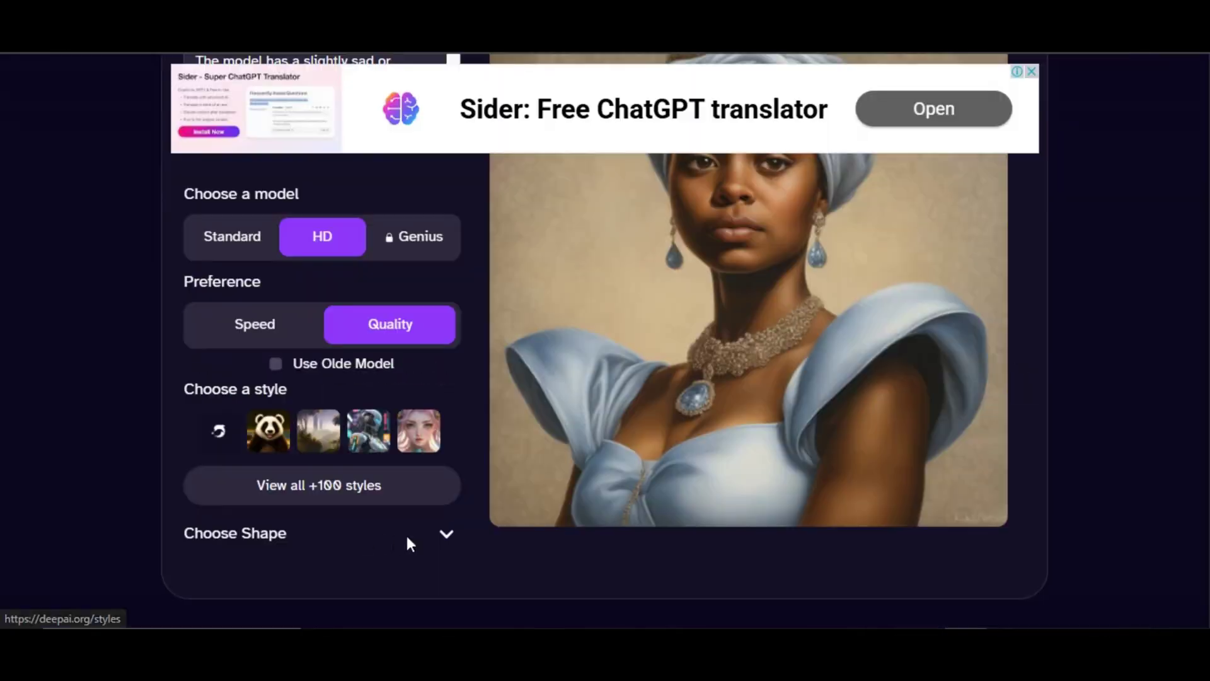
{"action": "left_click", "coordinate": [446, 535]}
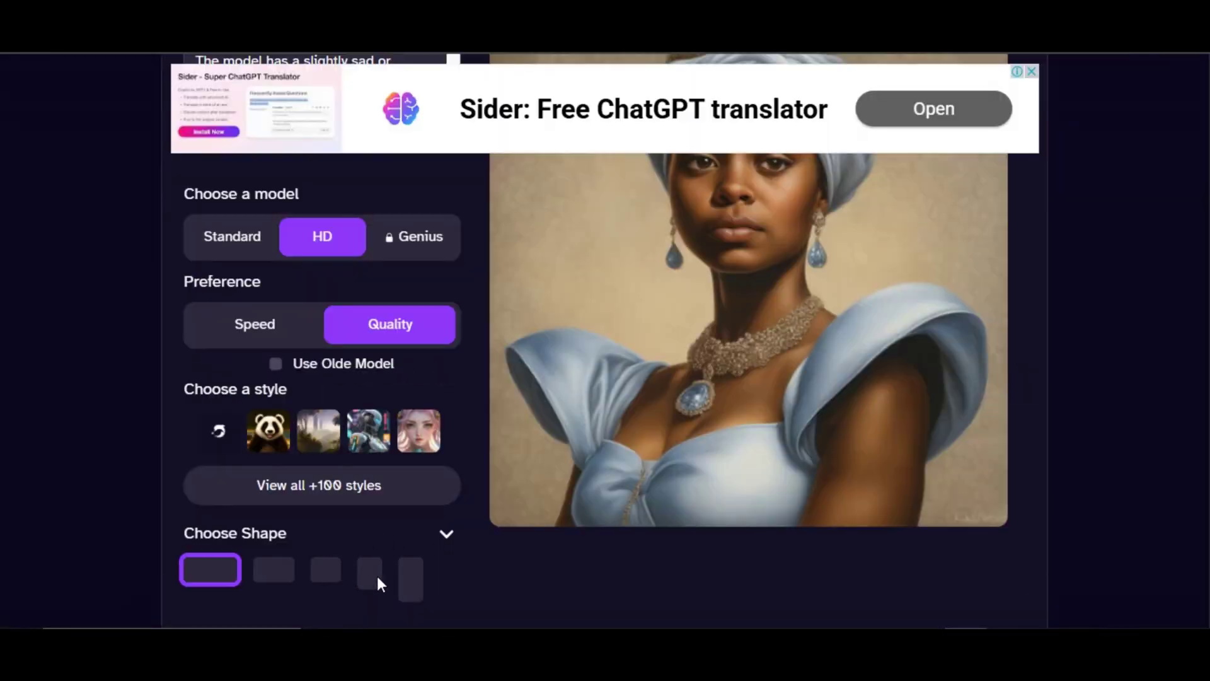
{"action": "scroll", "coordinate": [479, 587], "scroll_direction": "up", "scroll_amount": 5}
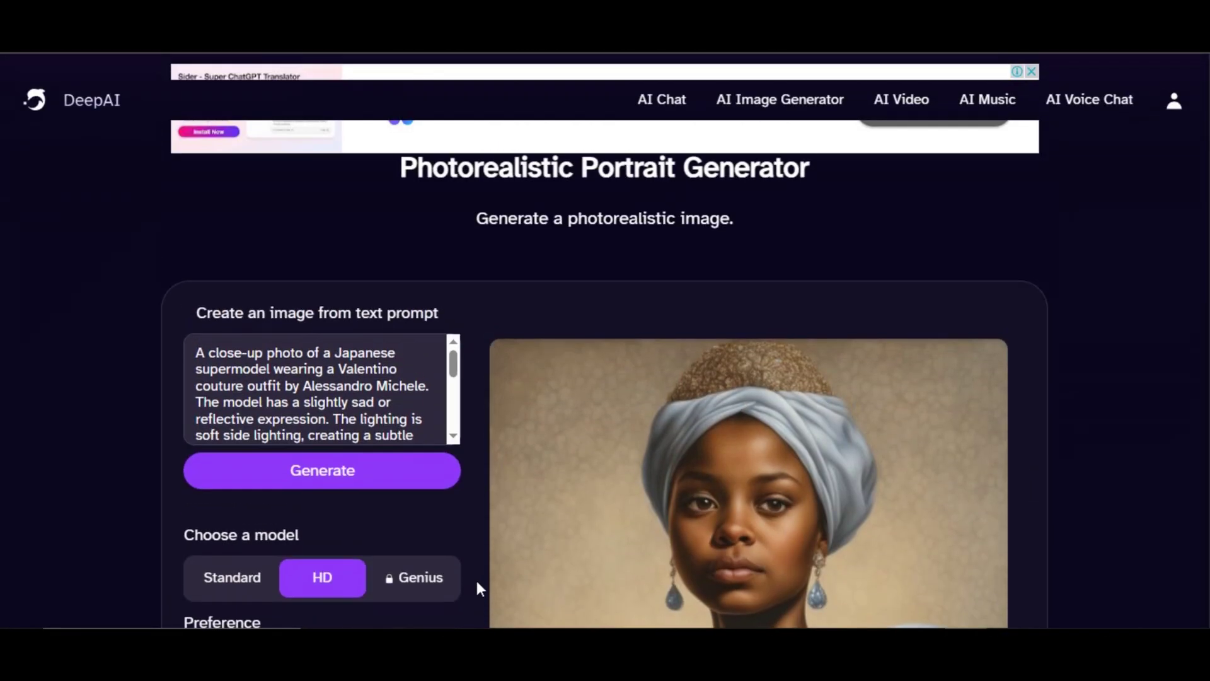
Generate the Japanese supermodel portrait twice and view the red-lipped, pearl-embellished pink result
{"action": "left_click", "coordinate": [377, 485]}
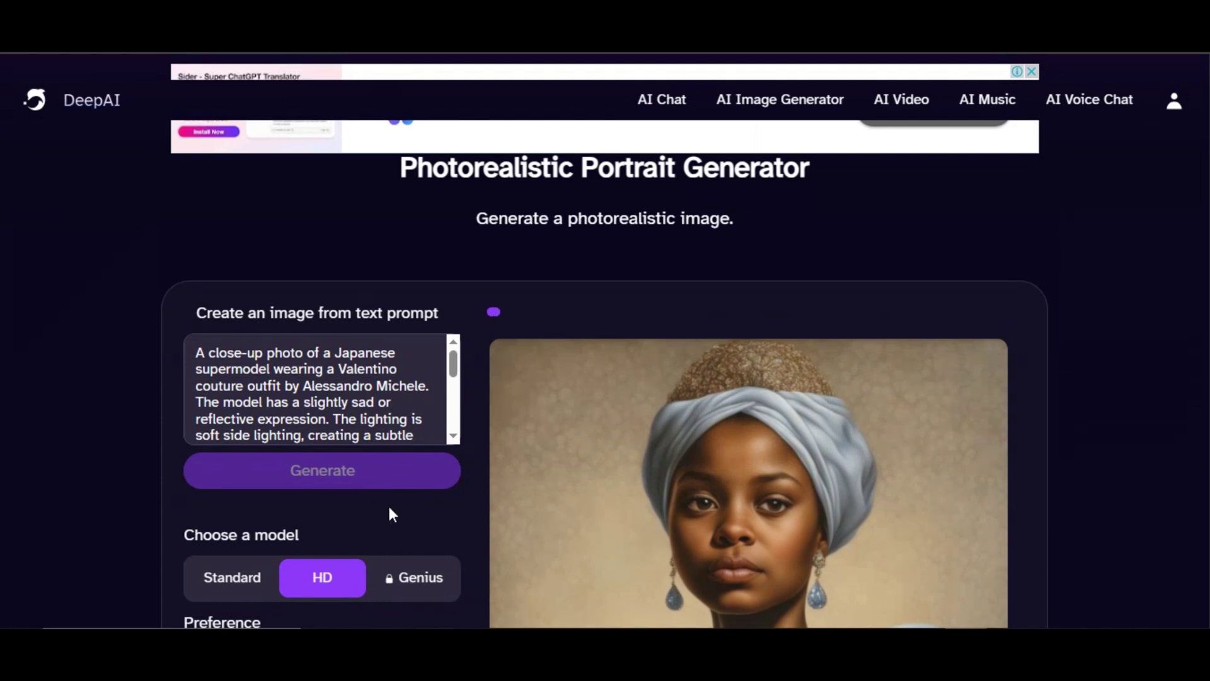
{"action": "scroll", "coordinate": [397, 512], "scroll_direction": "down", "scroll_amount": 2}
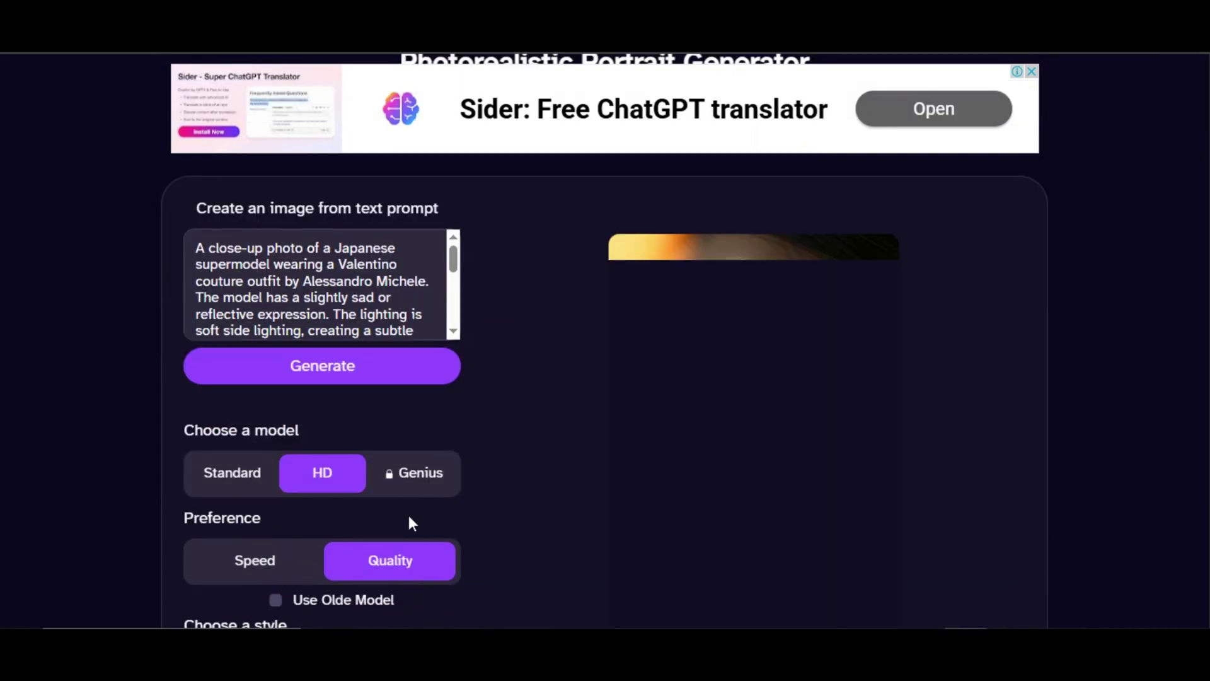
{"action": "scroll", "coordinate": [409, 517], "scroll_direction": "down", "scroll_amount": 1}
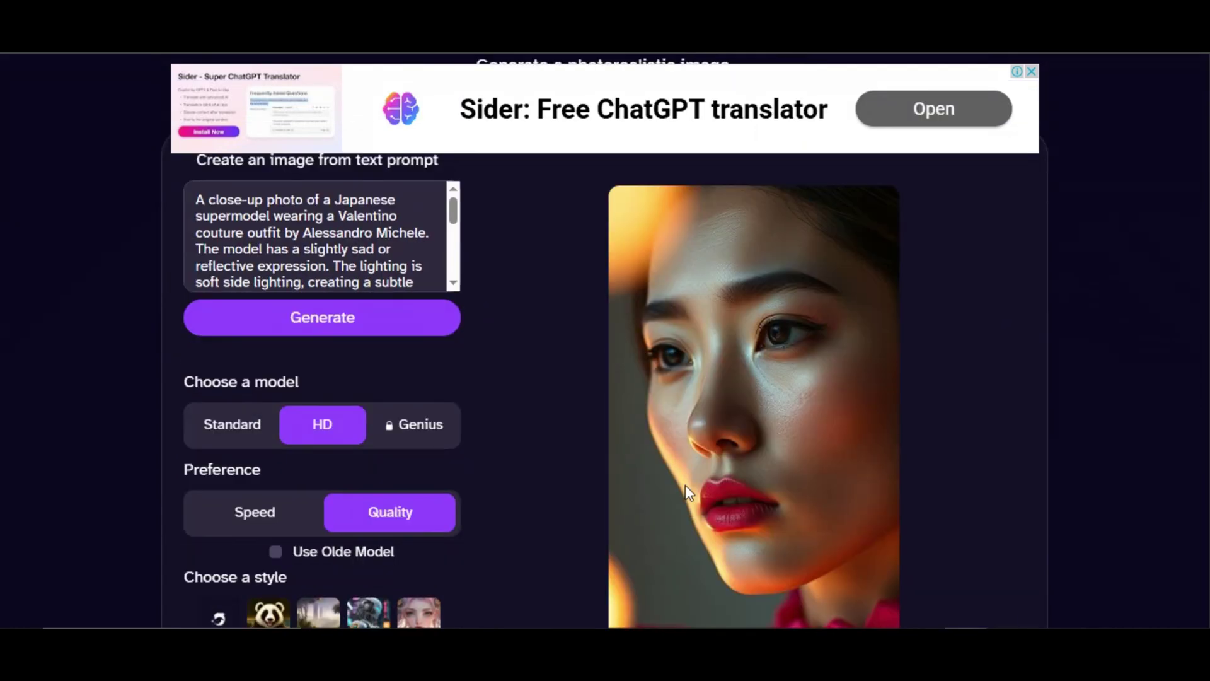
{"action": "left_click", "coordinate": [366, 331]}
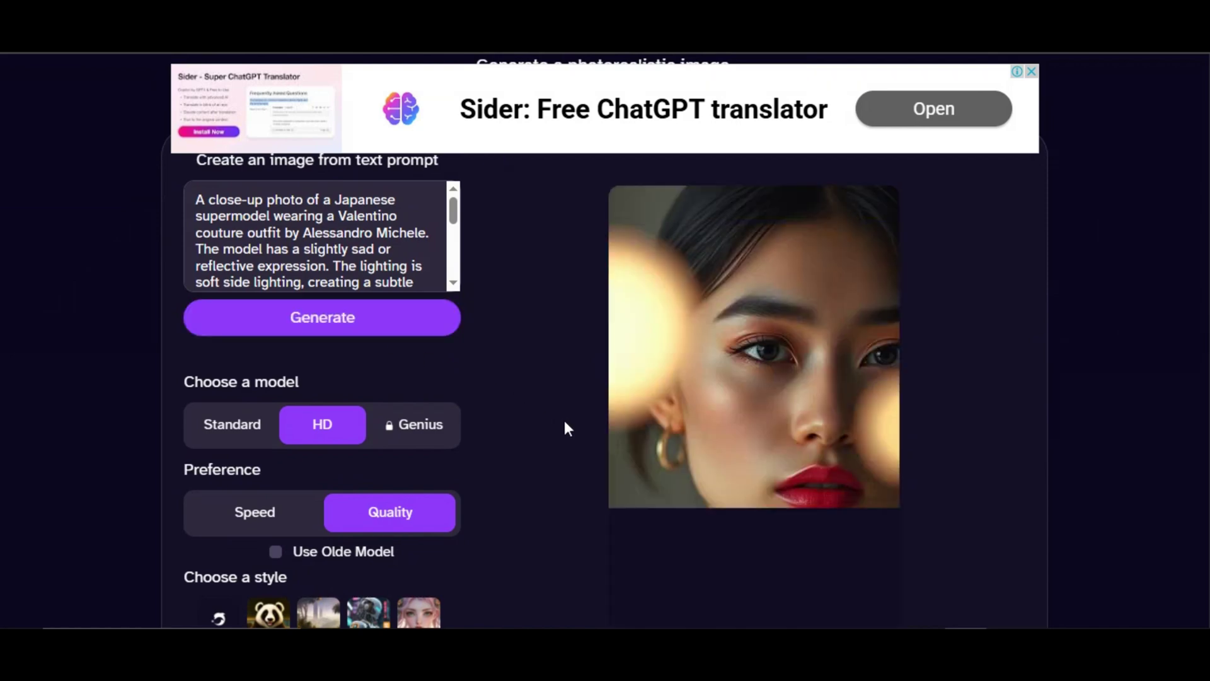
{"action": "scroll", "coordinate": [651, 547], "scroll_direction": "down", "scroll_amount": 3}
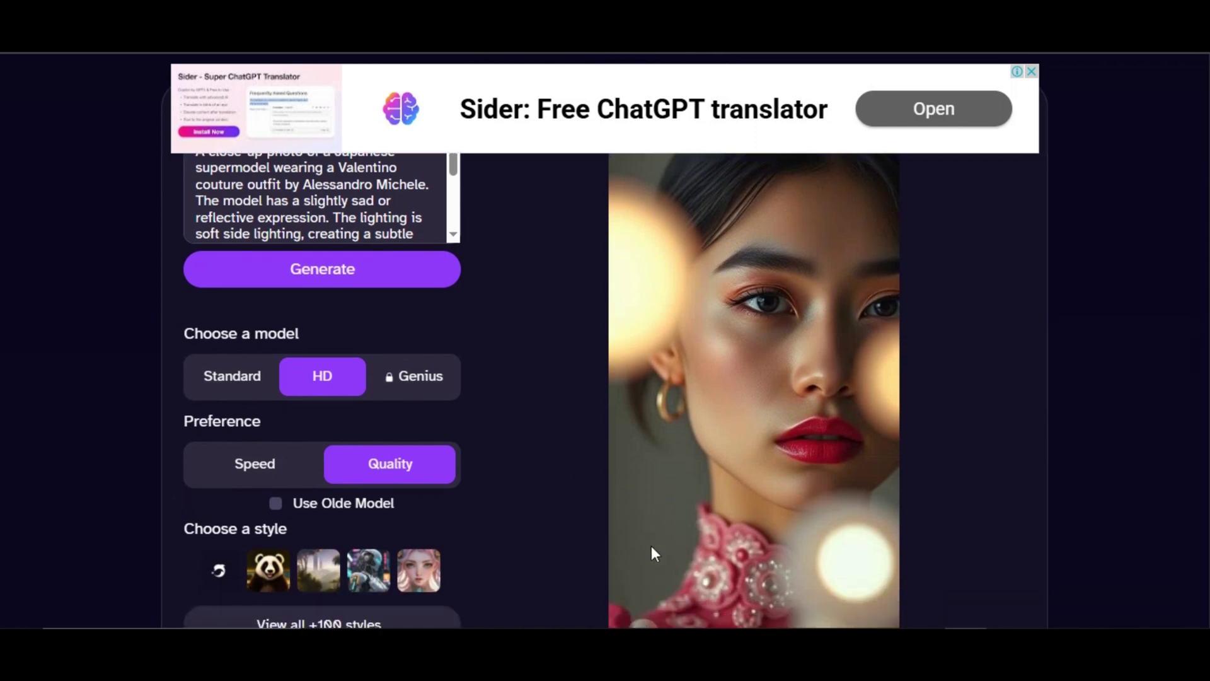
{"action": "scroll", "coordinate": [652, 547], "scroll_direction": "up", "scroll_amount": 2}
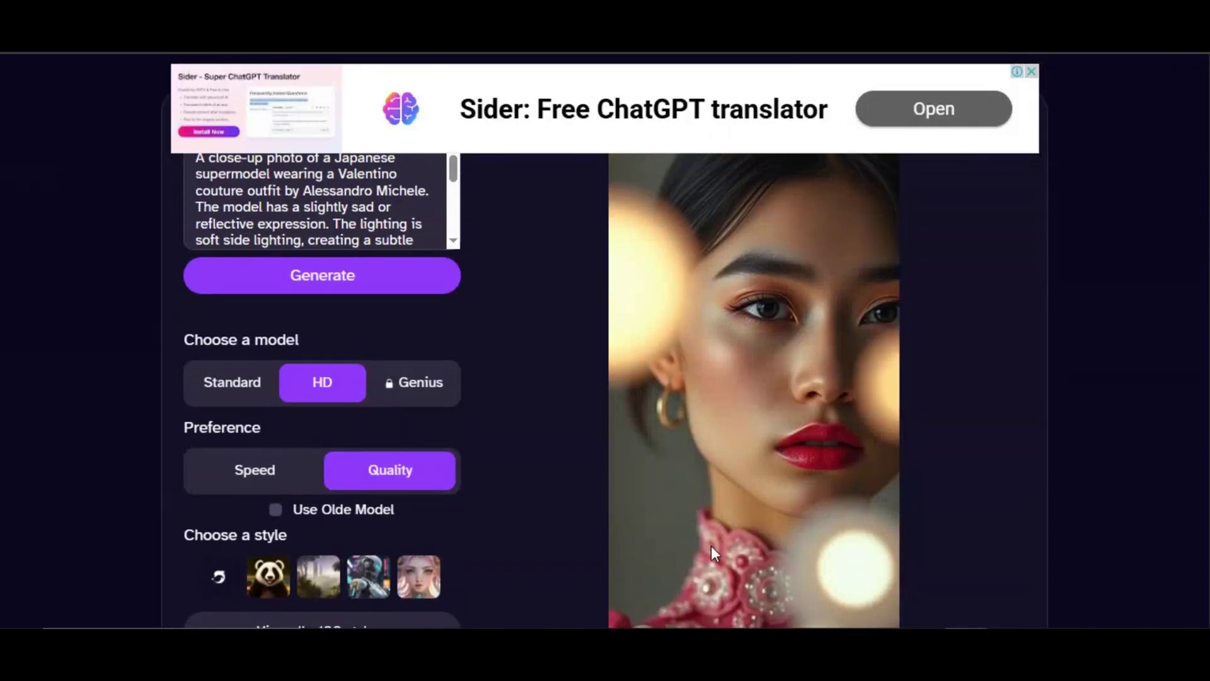
{"action": "scroll", "coordinate": [700, 518], "scroll_direction": "down", "scroll_amount": 3}
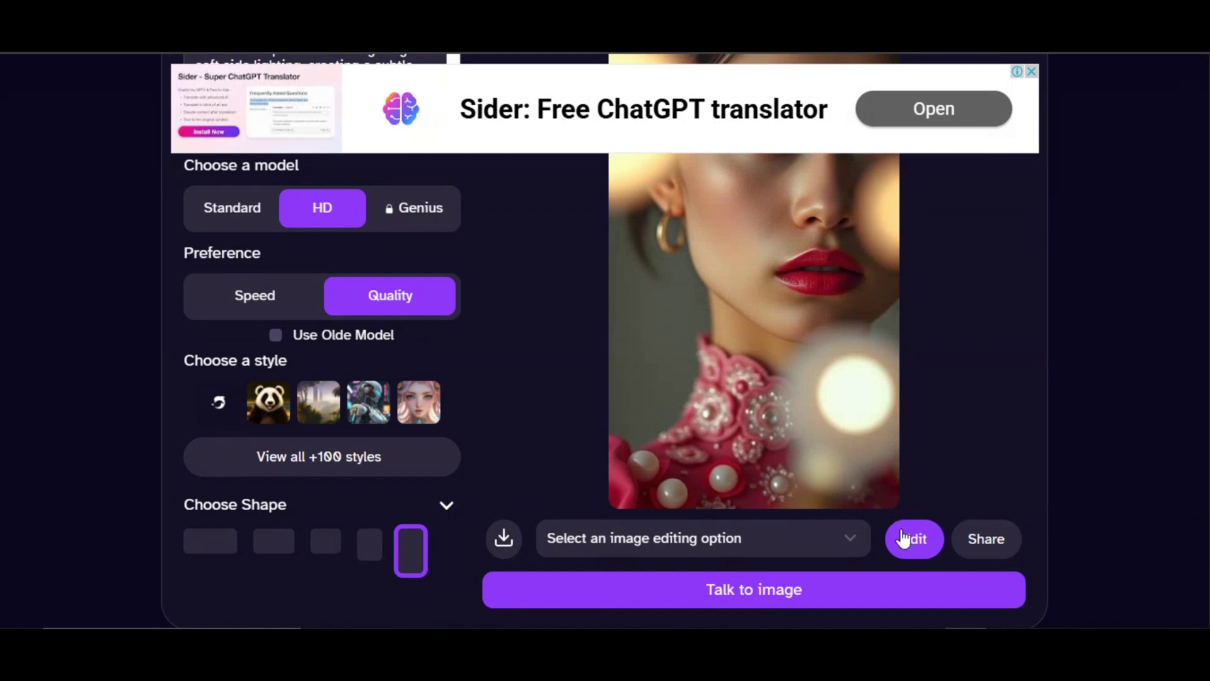
Apply the Enhance edit to the generated portrait
{"action": "scroll", "coordinate": [819, 555], "scroll_direction": "up", "scroll_amount": 1}
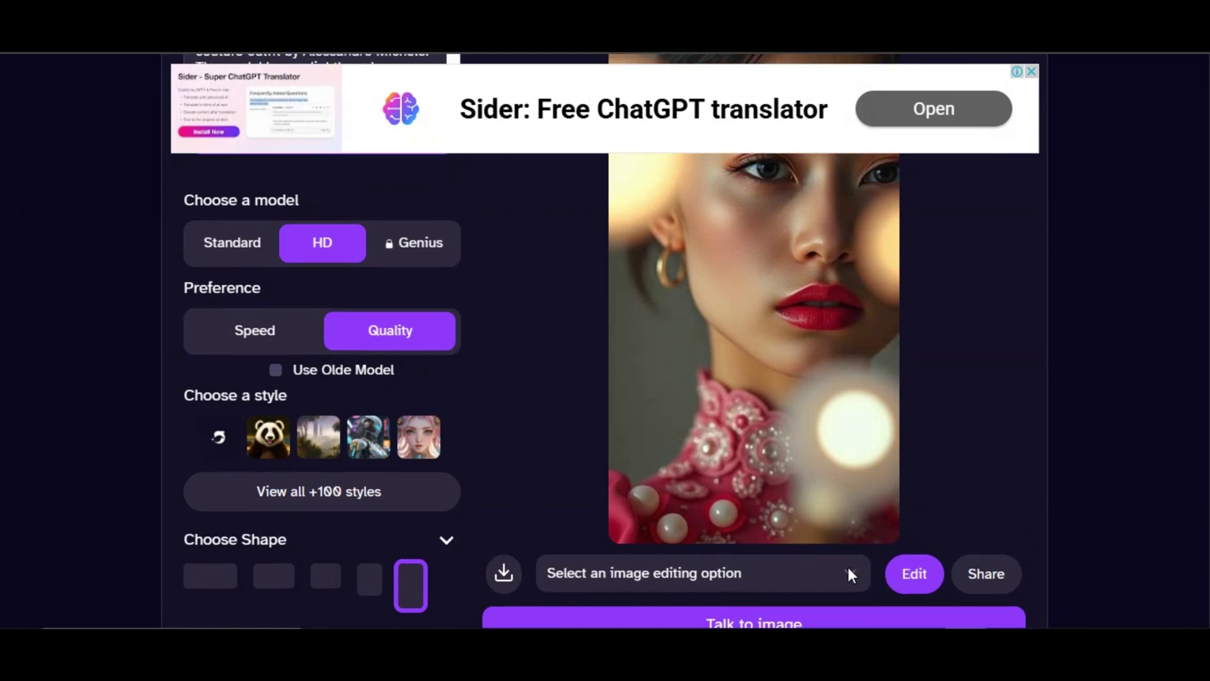
{"action": "left_click", "coordinate": [848, 573]}
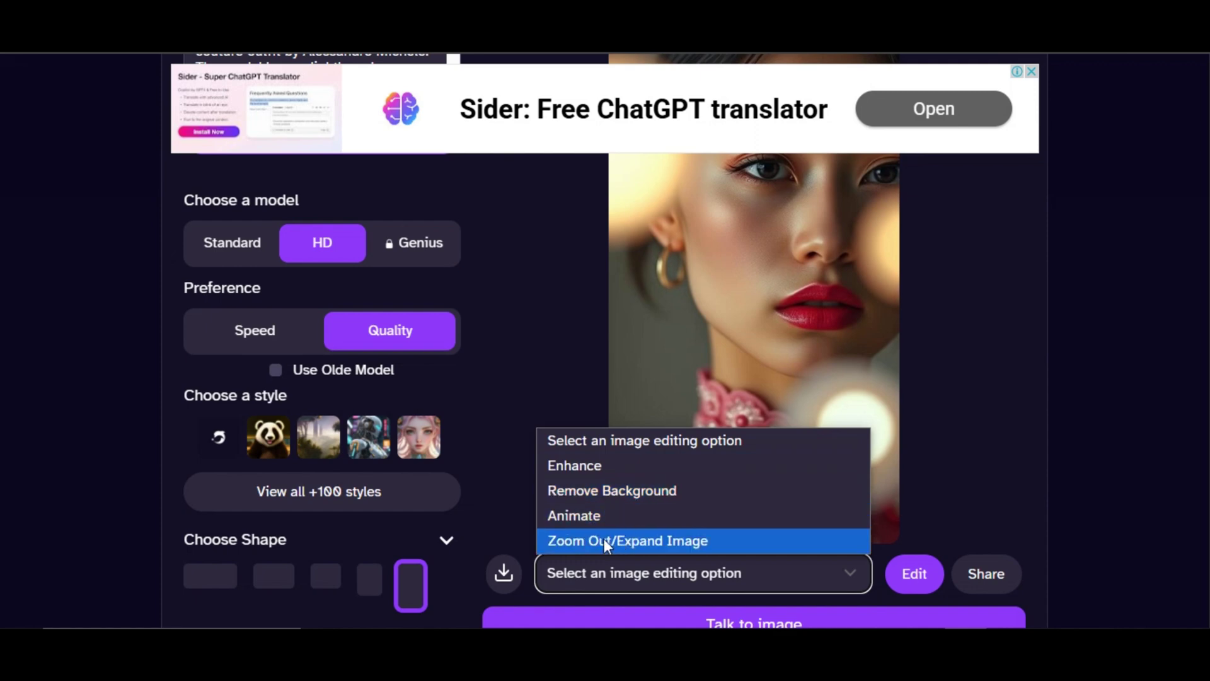
{"action": "left_click", "coordinate": [641, 470]}
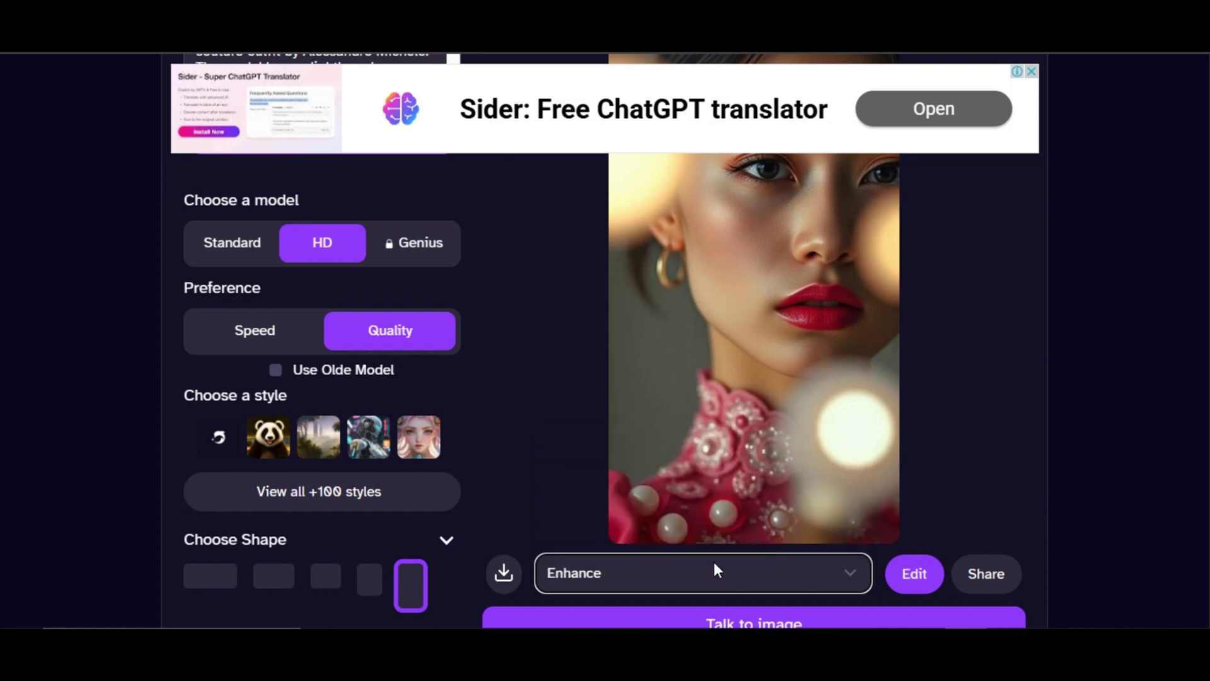
{"action": "left_click", "coordinate": [908, 581]}
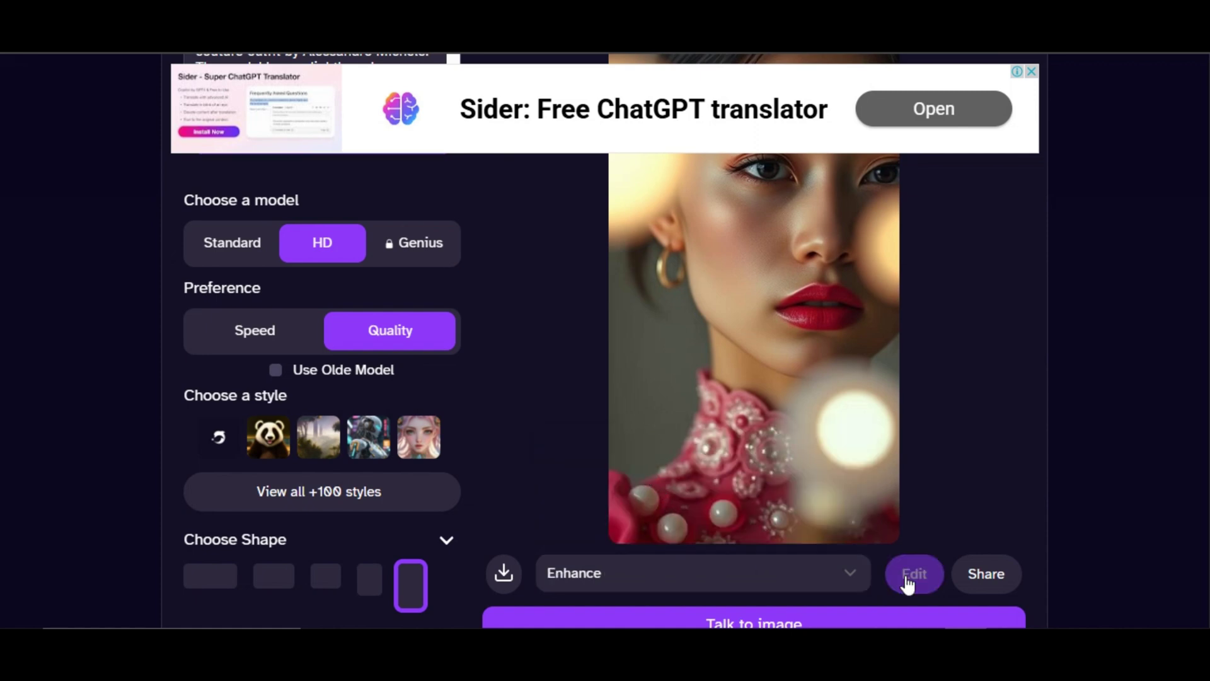
Close the advertisement banner and choose Stop seeing this ad
{"action": "left_click", "coordinate": [1031, 72]}
{"action": "left_click", "coordinate": [549, 122]}
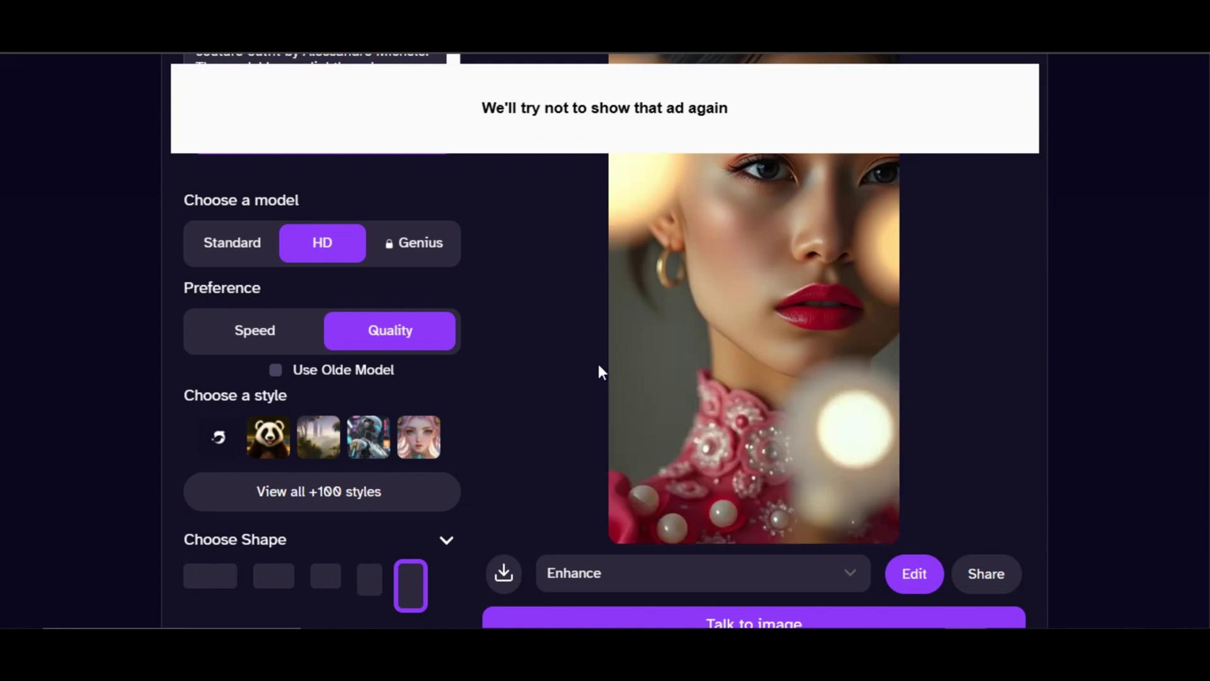
{"action": "scroll", "coordinate": [599, 364], "scroll_direction": "up", "scroll_amount": 3}
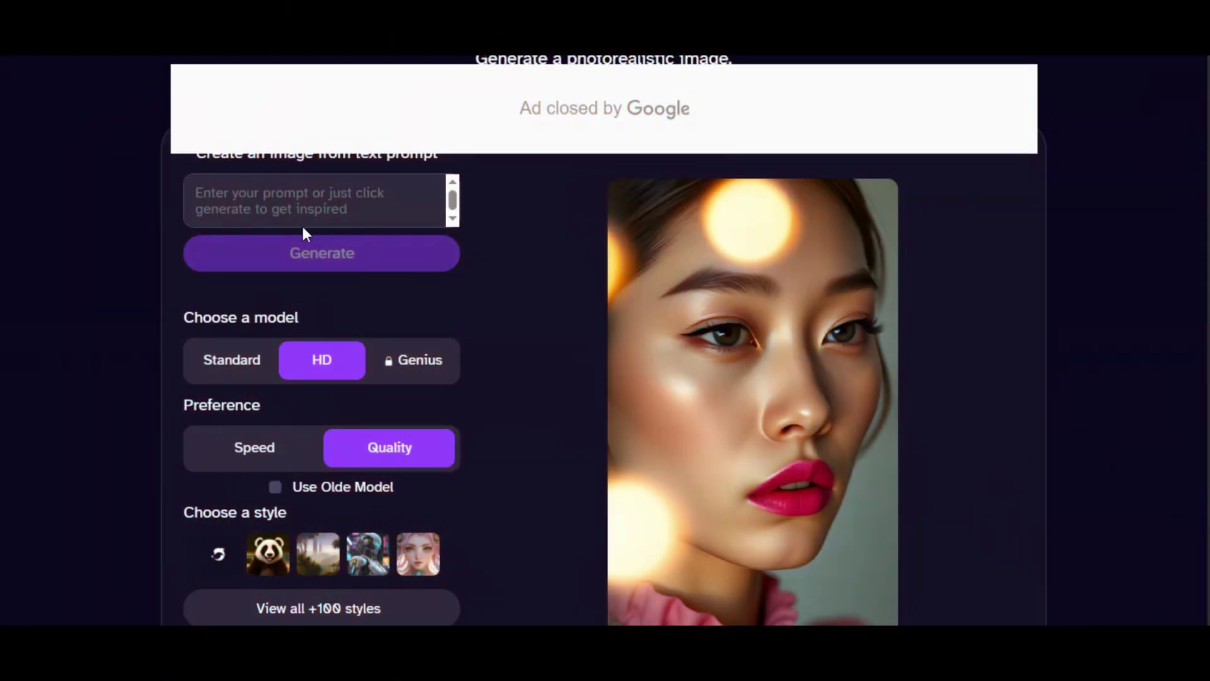
Paste the lavender-hijab portrait prompt into the prompt box
{"action": "left_click", "coordinate": [244, 199]}
{"action": "key", "text": "ctrl+v"}
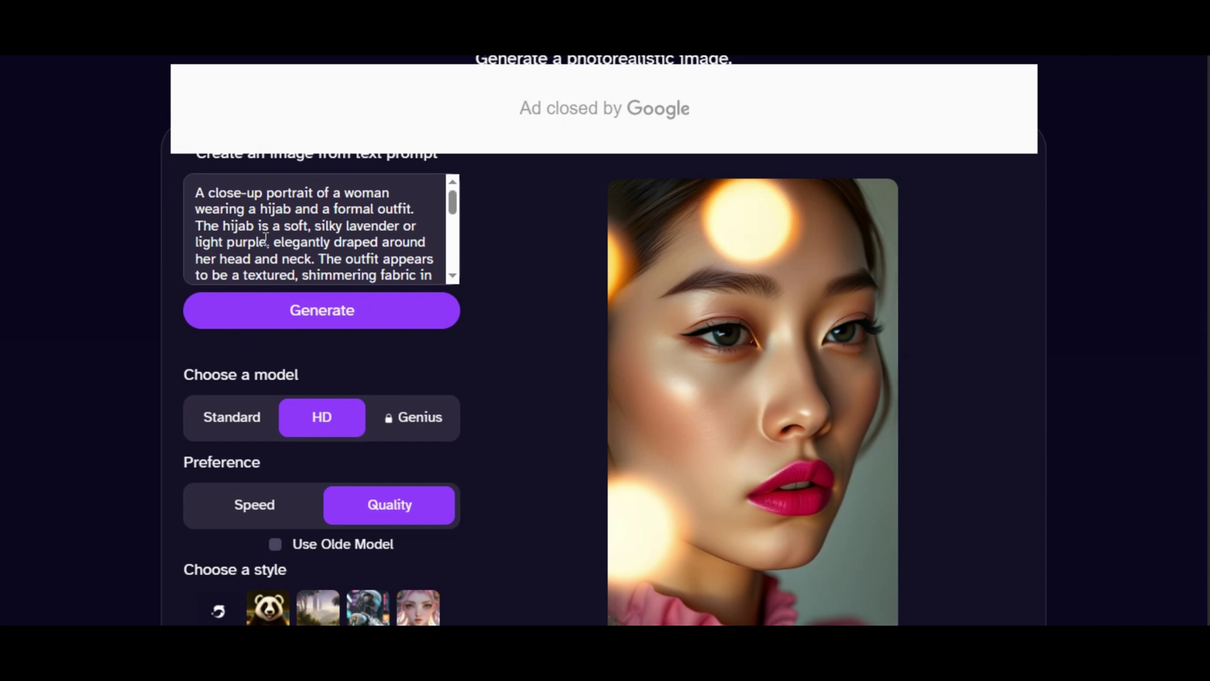
{"action": "scroll", "coordinate": [265, 239], "scroll_direction": "down", "scroll_amount": 1}
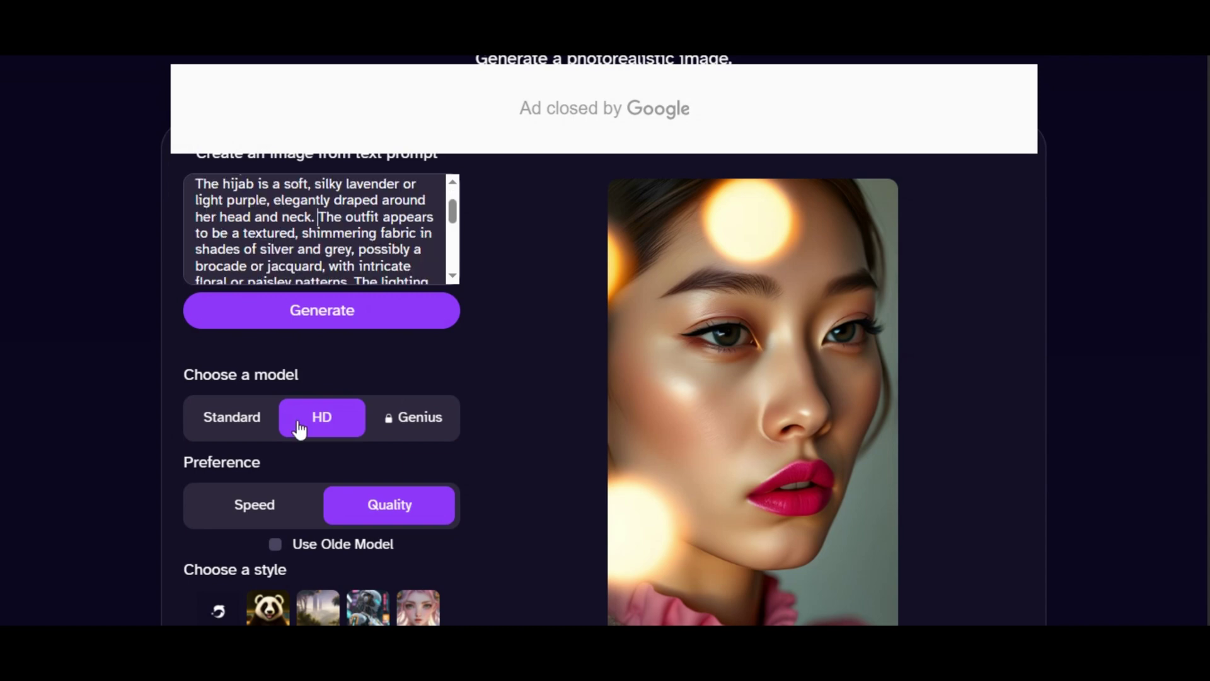
{"action": "scroll", "coordinate": [296, 427], "scroll_direction": "down", "scroll_amount": 2}
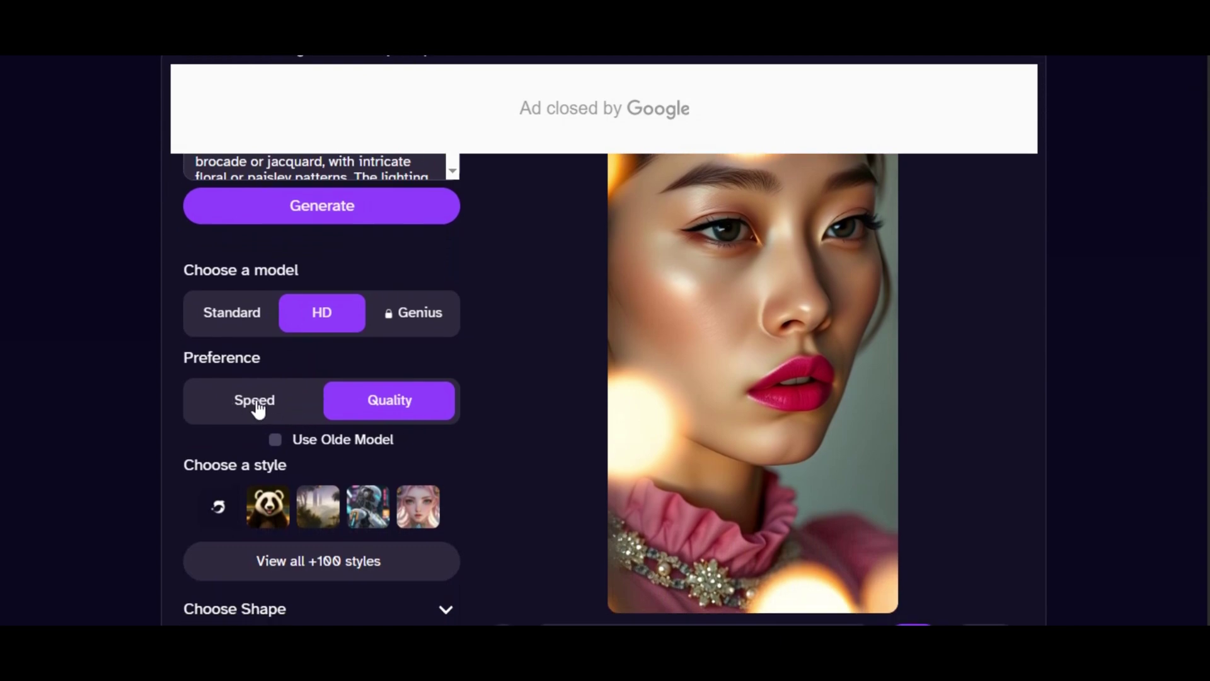
{"action": "scroll", "coordinate": [286, 463], "scroll_direction": "down", "scroll_amount": 2}
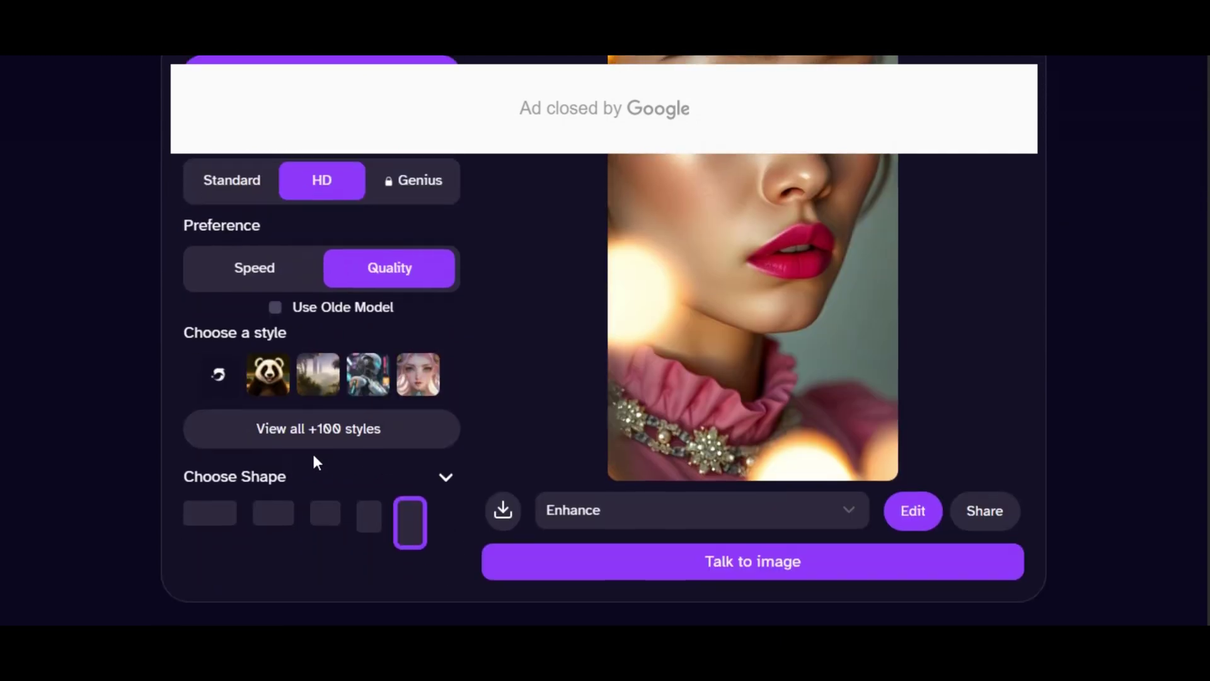
{"action": "scroll", "coordinate": [389, 537], "scroll_direction": "up", "scroll_amount": 7}
Generate the portrait, retrying once after the processing error
{"action": "left_click", "coordinate": [376, 513]}
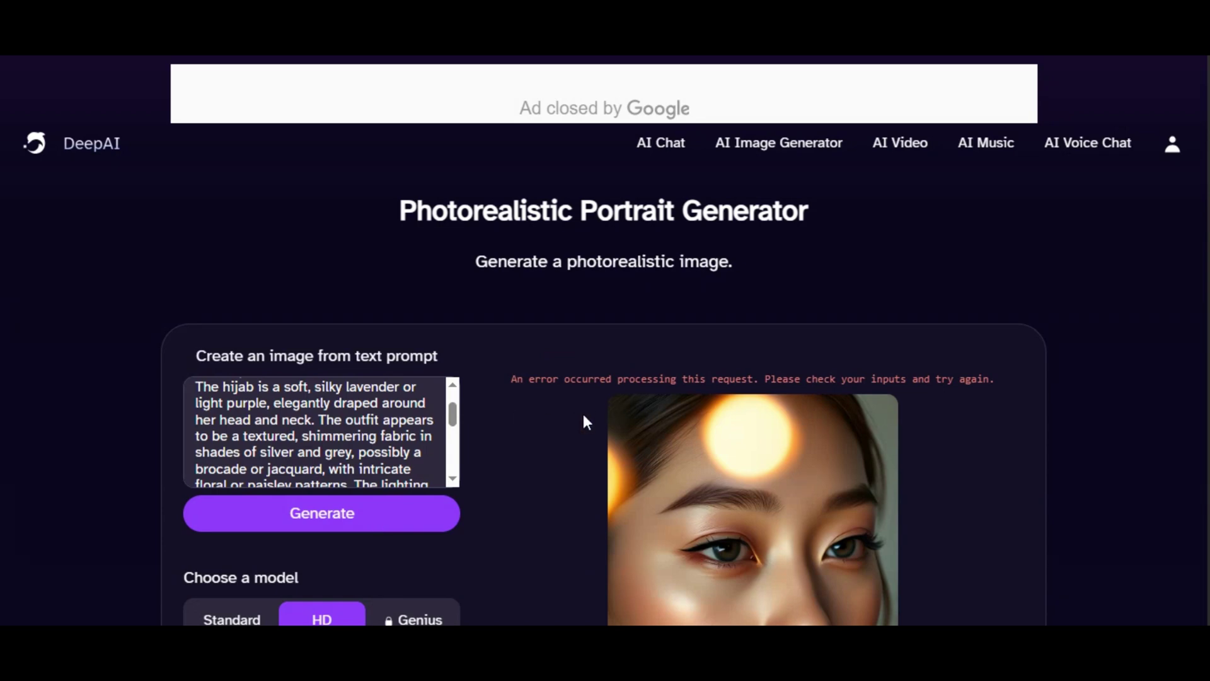
{"action": "left_click", "coordinate": [386, 516]}
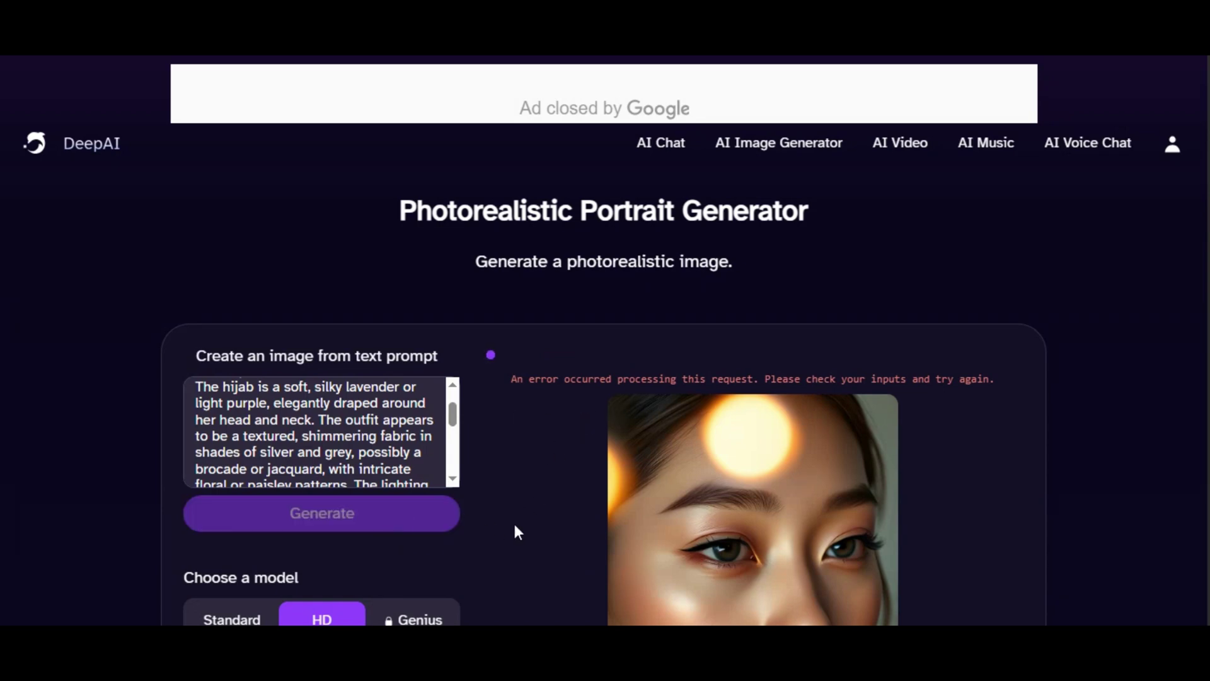
{"action": "scroll", "coordinate": [514, 526], "scroll_direction": "down", "scroll_amount": 2}
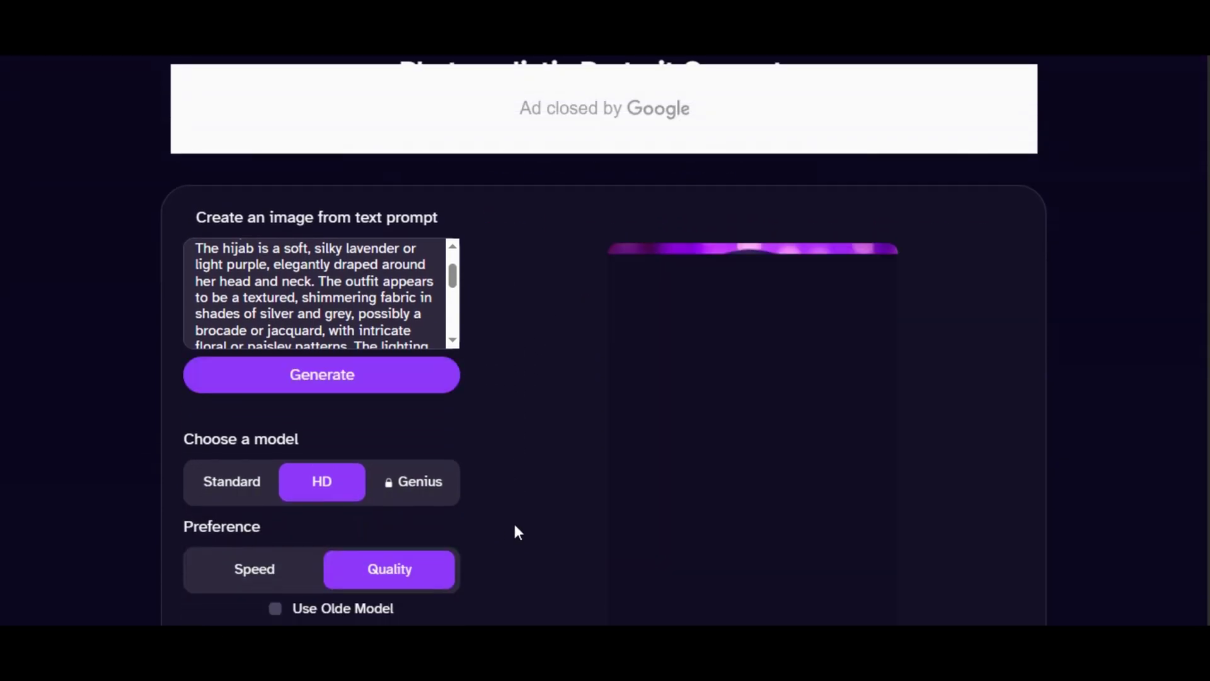
Keep Enhance in the editing dropdown and apply the edit to the hijab portrait
{"action": "scroll", "coordinate": [597, 533], "scroll_direction": "down", "scroll_amount": 3}
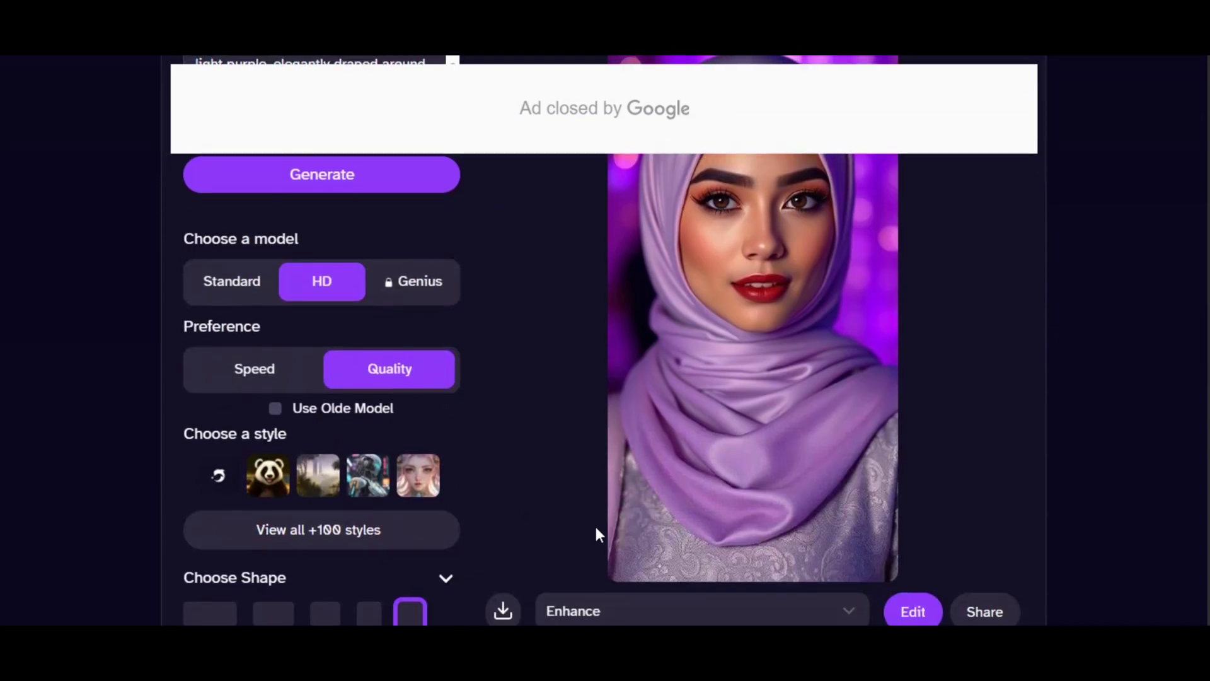
{"action": "scroll", "coordinate": [596, 528], "scroll_direction": "up", "scroll_amount": 2}
{"action": "scroll", "coordinate": [596, 528], "scroll_direction": "down", "scroll_amount": 1}
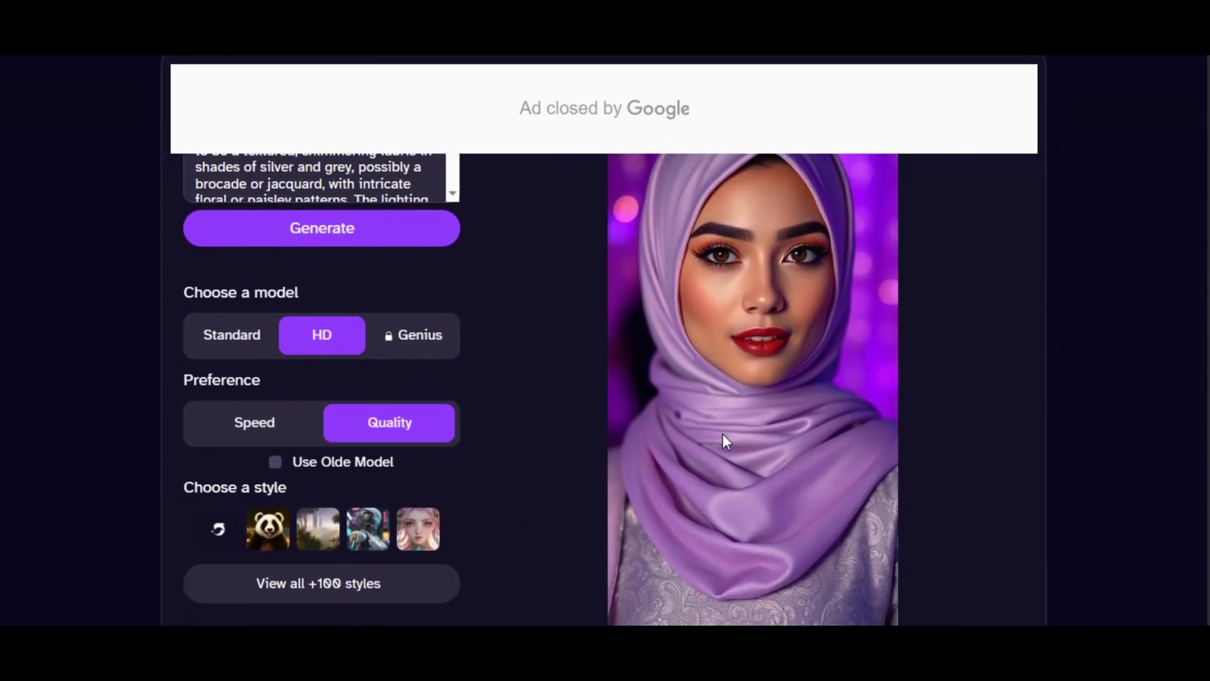
{"action": "scroll", "coordinate": [722, 441], "scroll_direction": "up", "scroll_amount": 3}
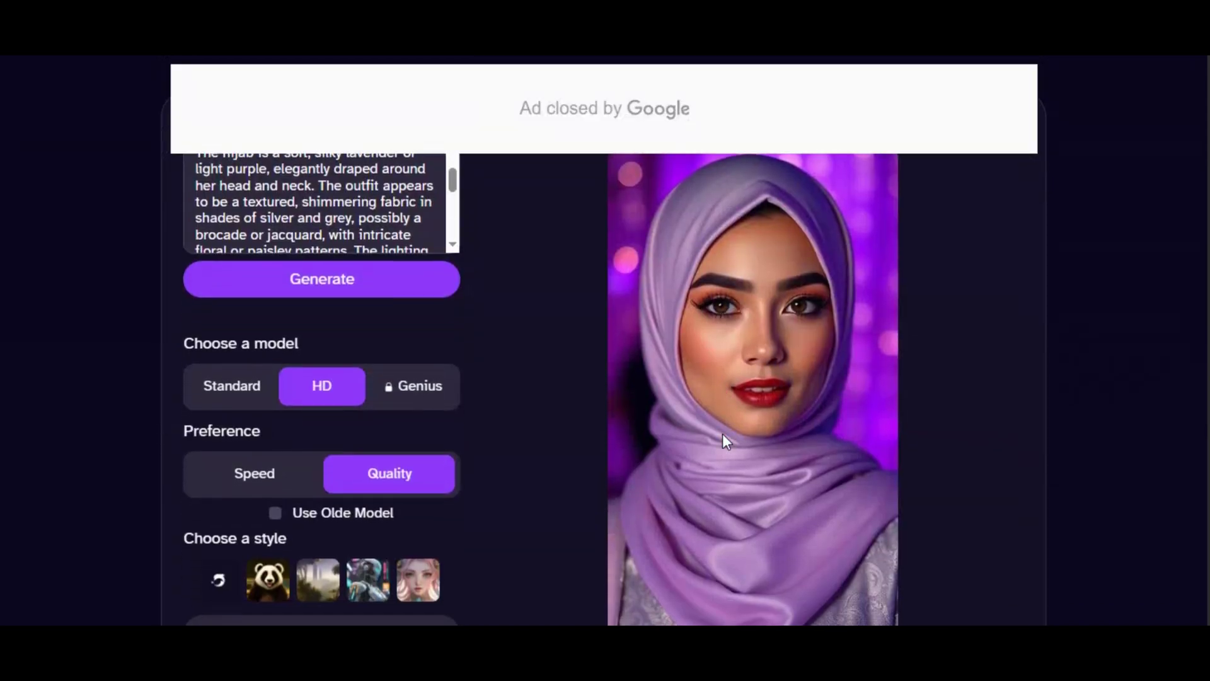
{"action": "scroll", "coordinate": [722, 434], "scroll_direction": "down", "scroll_amount": 2}
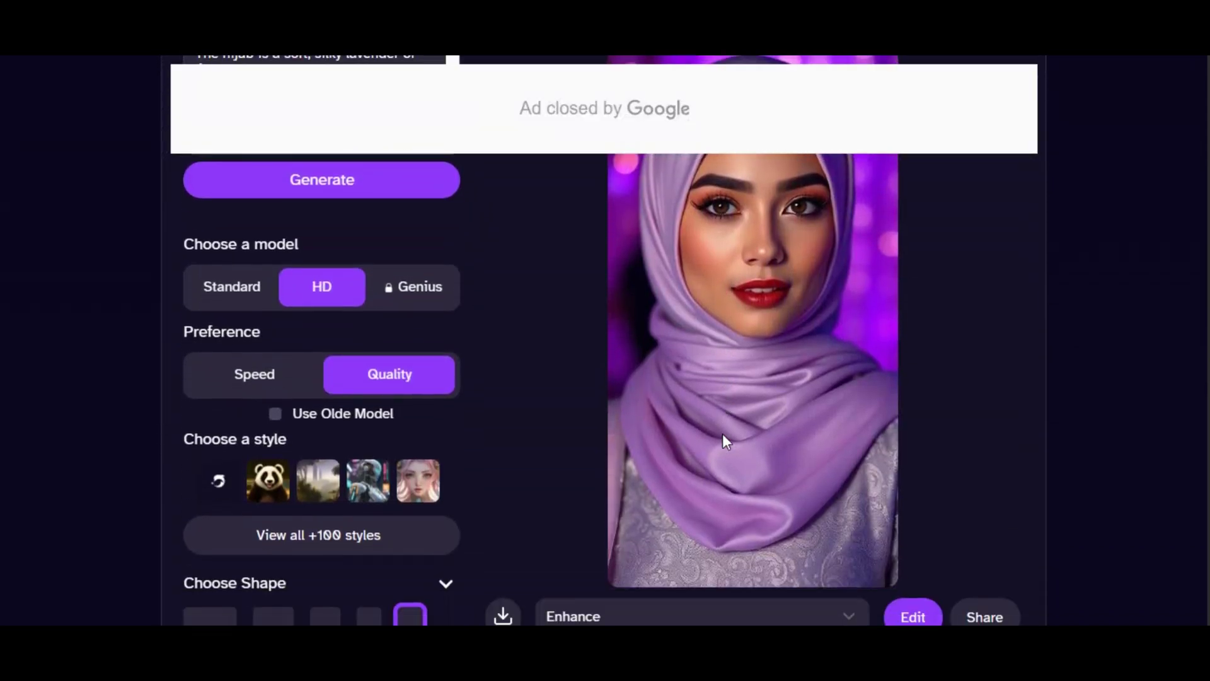
{"action": "scroll", "coordinate": [780, 481], "scroll_direction": "down", "scroll_amount": 2}
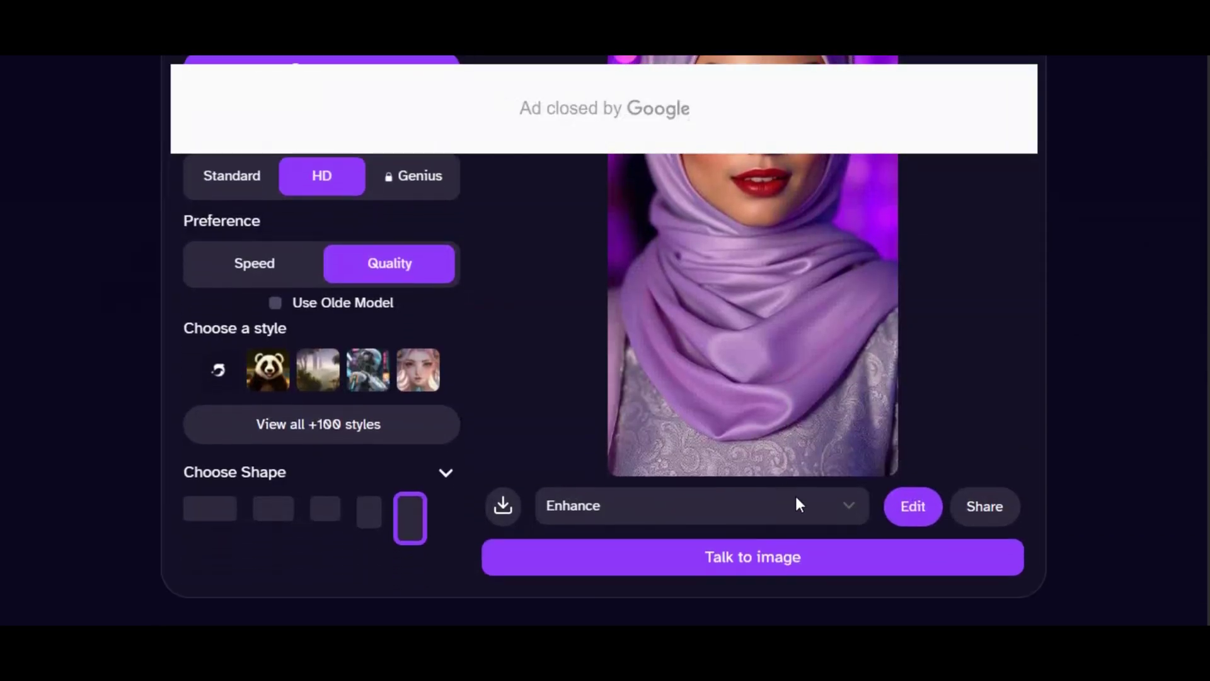
{"action": "left_click", "coordinate": [830, 501]}
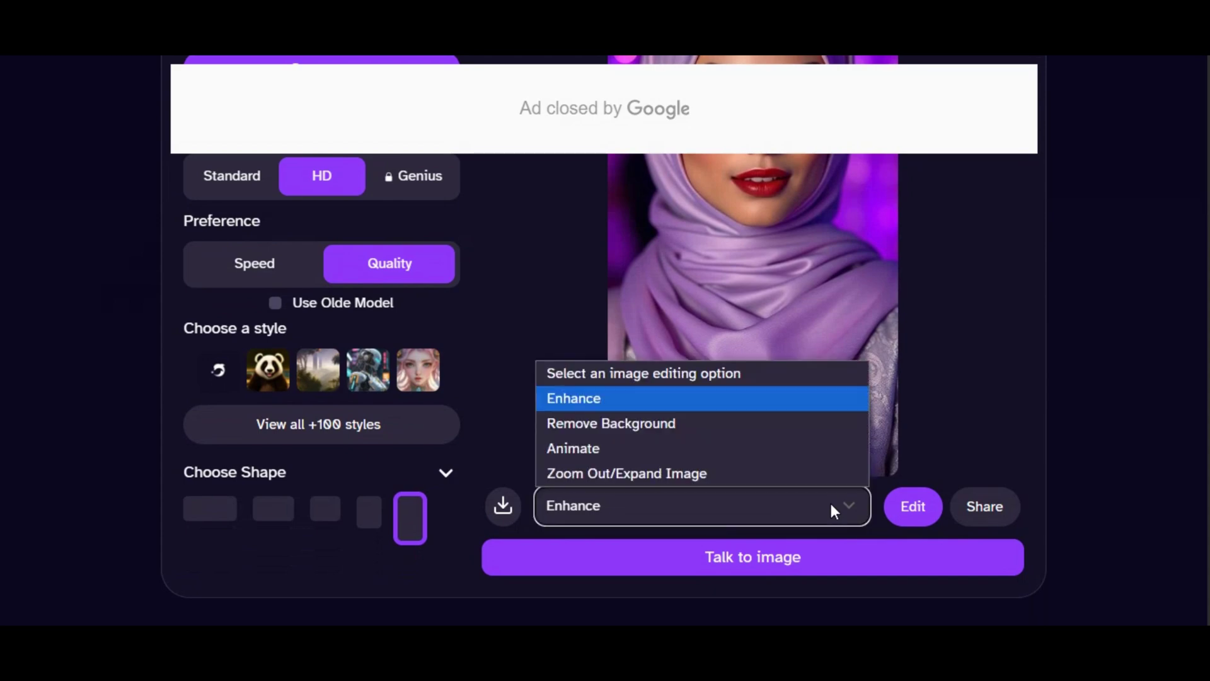
{"action": "left_click", "coordinate": [666, 404]}
{"action": "left_click", "coordinate": [910, 508]}
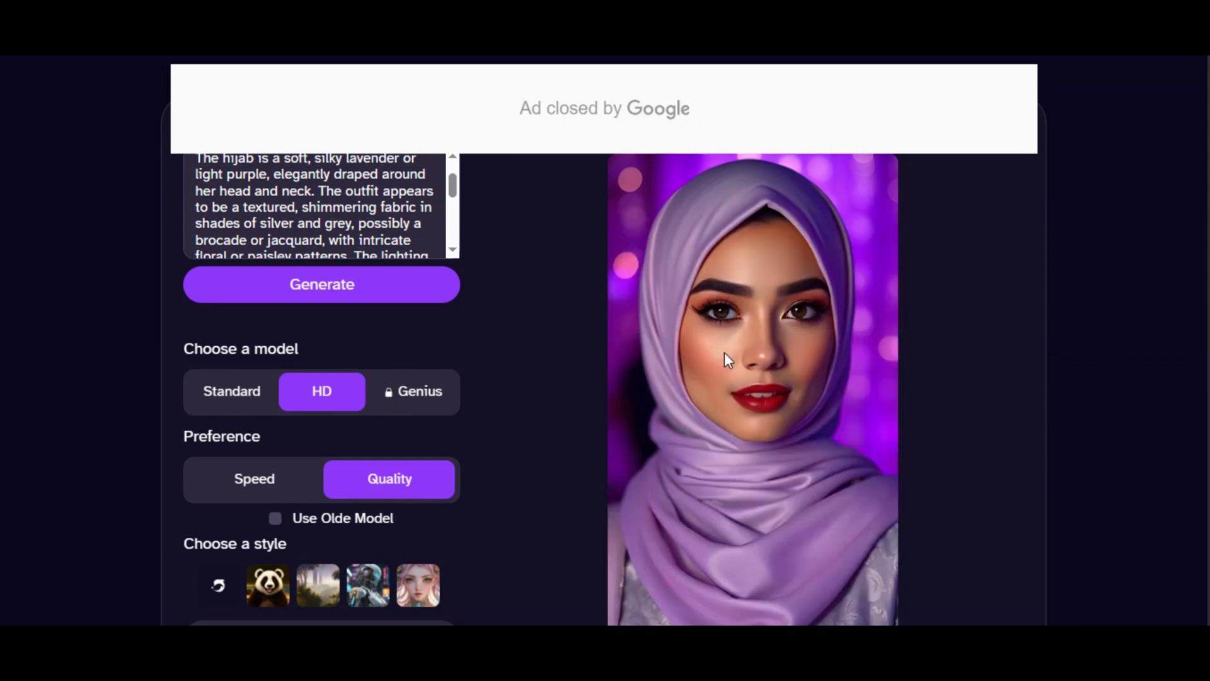
Regenerate the lavender-hijab portrait after the error and view the purple-bokeh result
{"action": "scroll", "coordinate": [744, 383], "scroll_direction": "up", "scroll_amount": 1}
{"action": "left_click", "coordinate": [370, 328]}
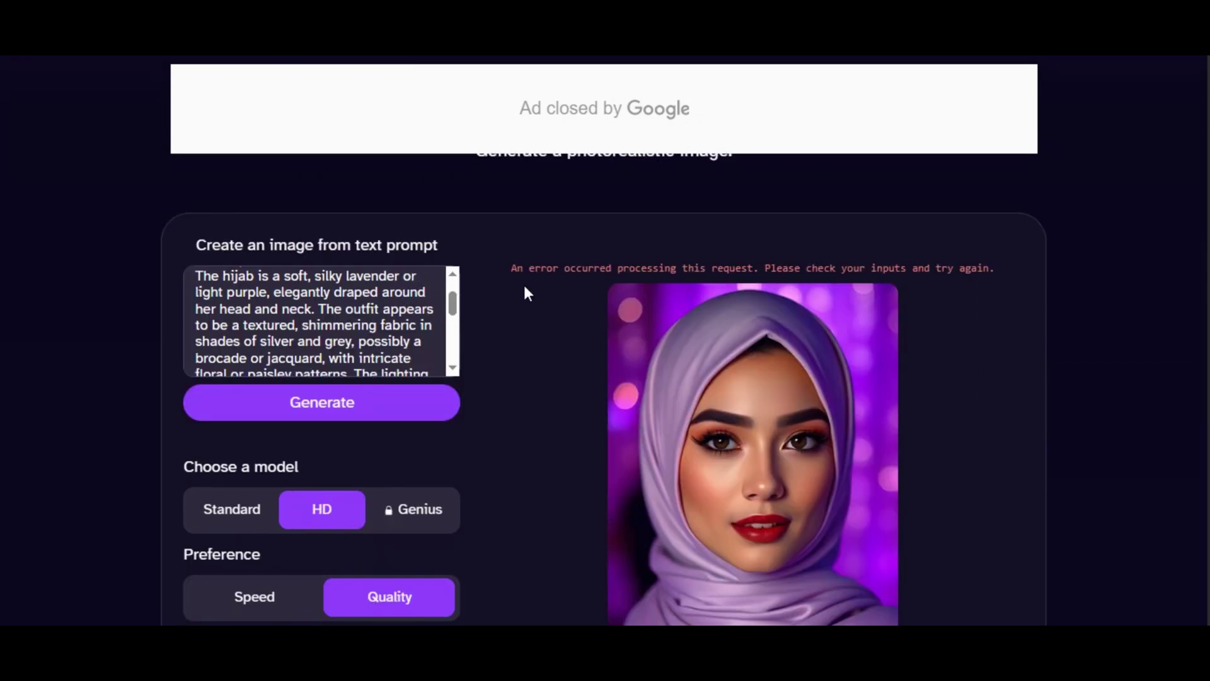
{"action": "left_click", "coordinate": [378, 400]}
{"action": "scroll", "coordinate": [502, 453], "scroll_direction": "down", "scroll_amount": 2}
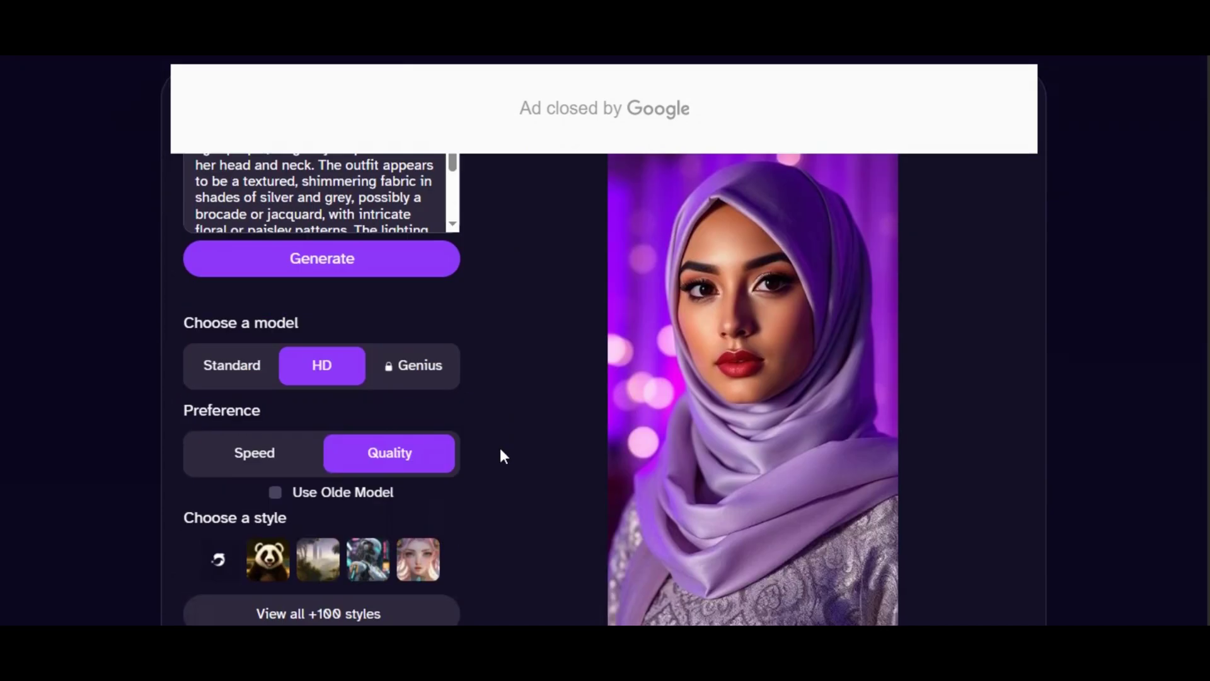
{"action": "scroll", "coordinate": [500, 454], "scroll_direction": "down", "scroll_amount": 2}
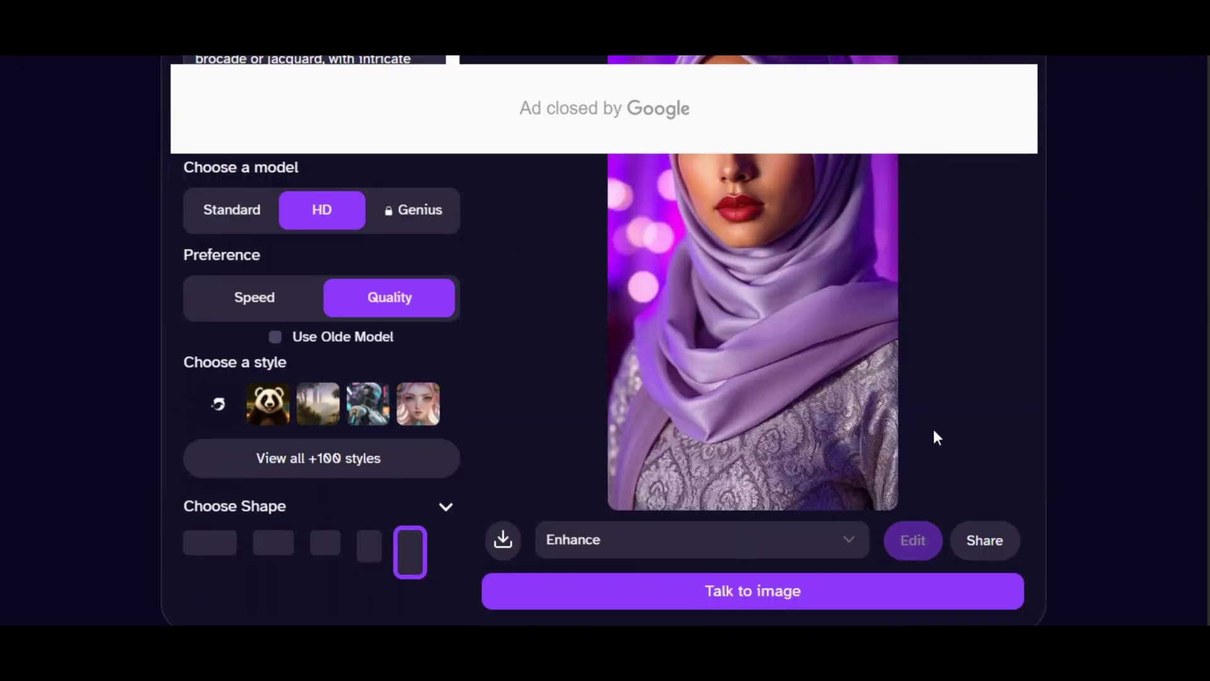
{"action": "scroll", "coordinate": [933, 435], "scroll_direction": "up", "scroll_amount": 2}
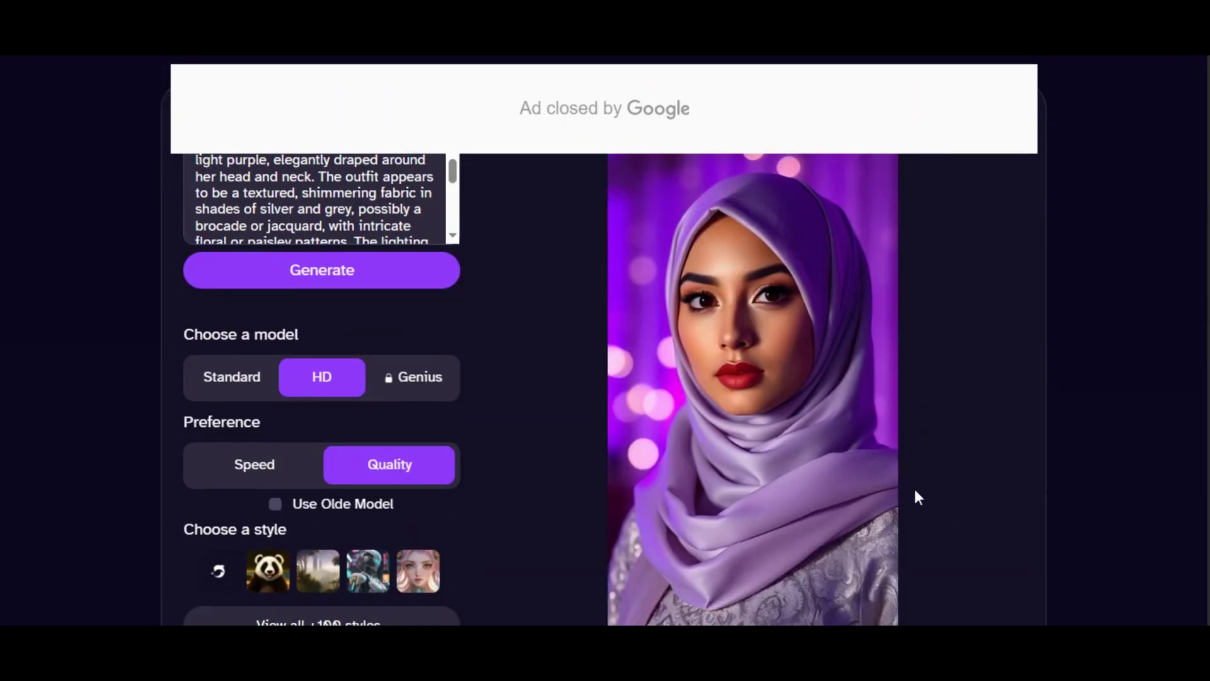
{"action": "scroll", "coordinate": [917, 498], "scroll_direction": "down", "scroll_amount": 2}
{"action": "scroll", "coordinate": [917, 497], "scroll_direction": "up", "scroll_amount": 2}
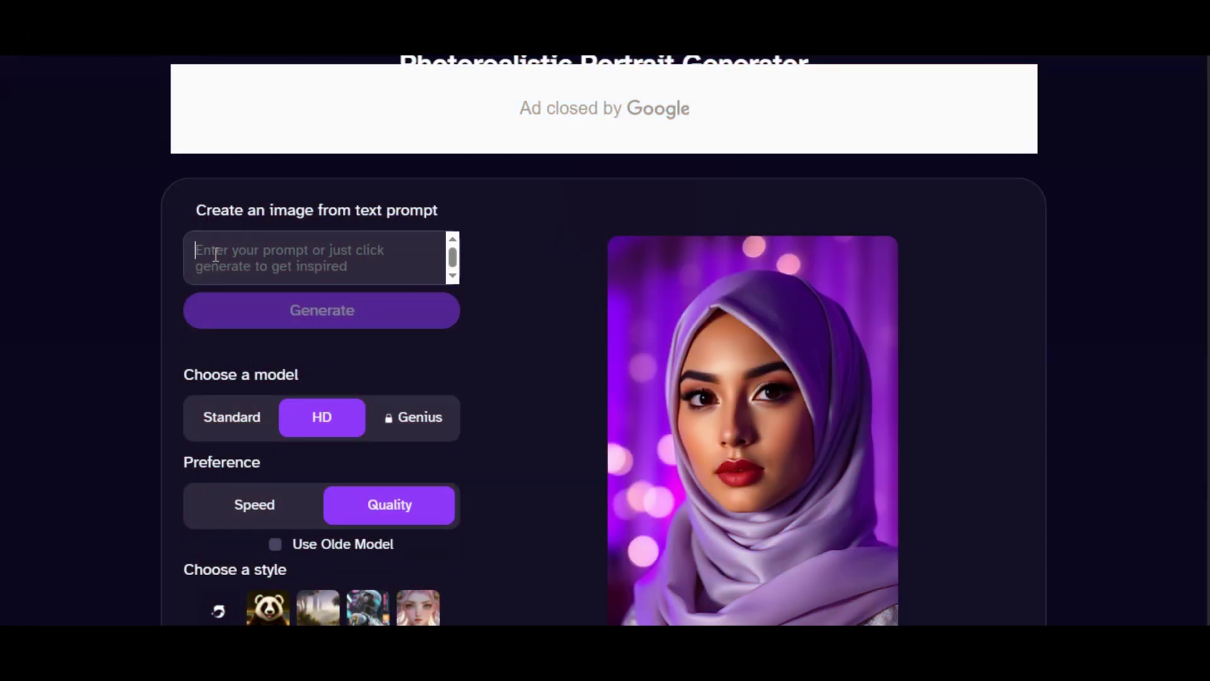
Paste the Indian model pink-hijab prompt into the empty prompt box
{"action": "right_click", "coordinate": [214, 254]}
{"action": "left_click", "coordinate": [251, 422]}
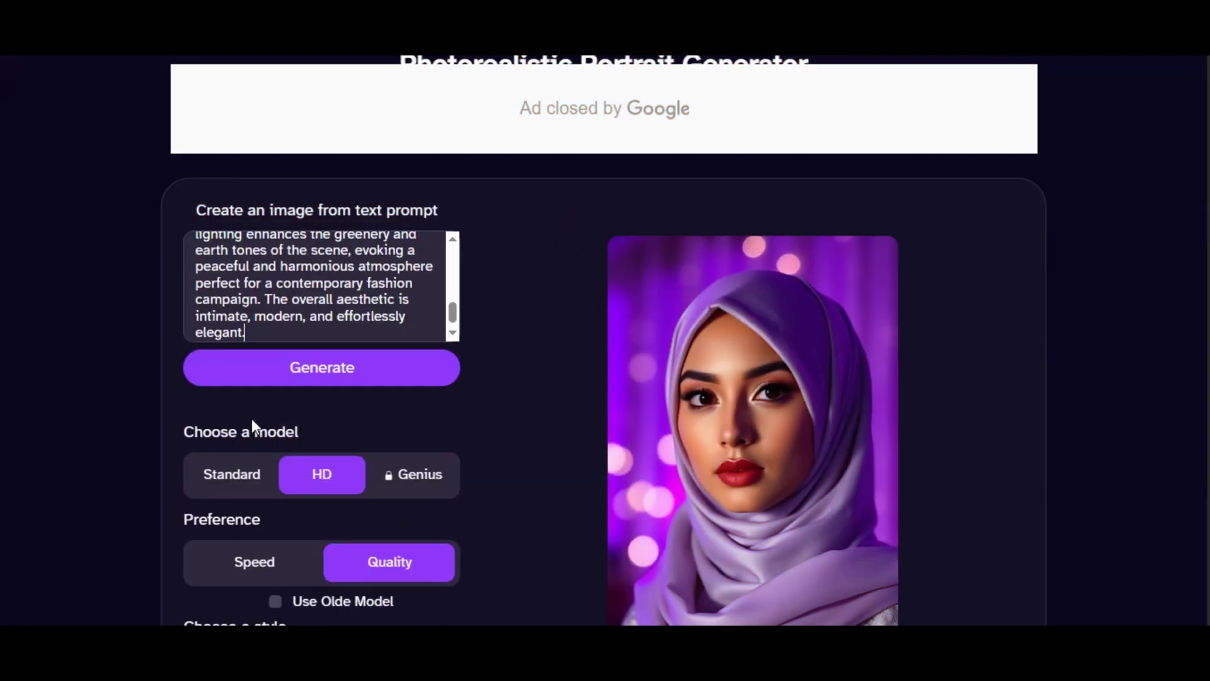
{"action": "scroll", "coordinate": [269, 306], "scroll_direction": "up", "scroll_amount": 5}
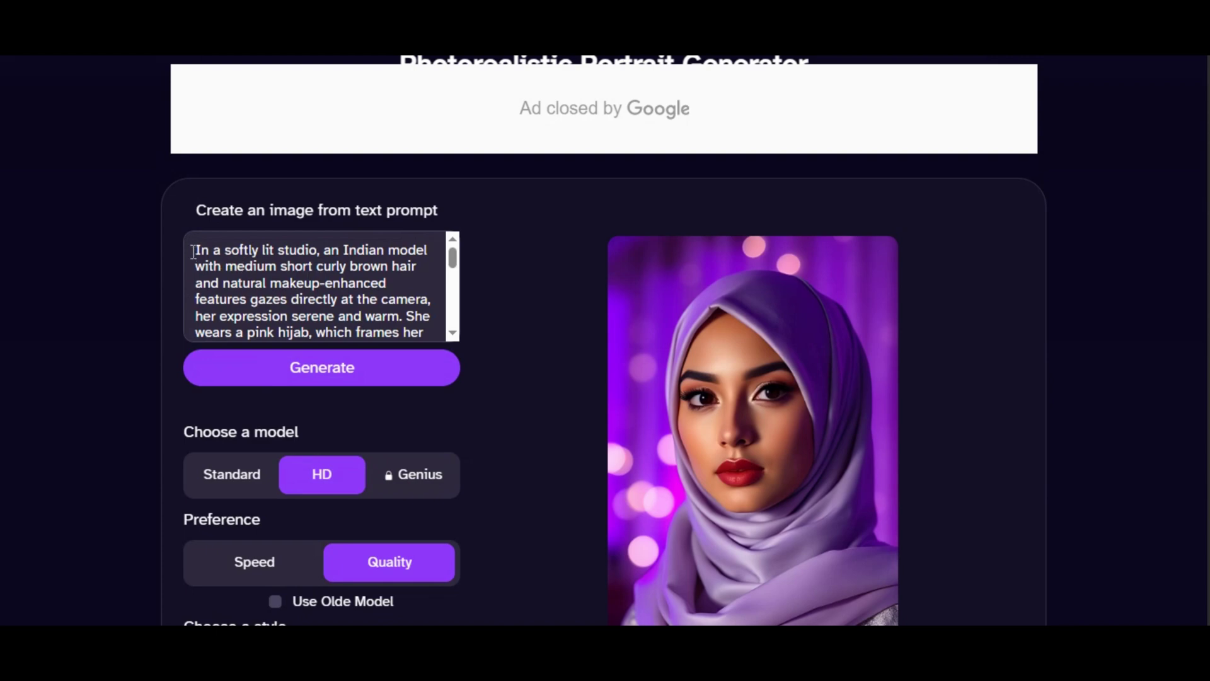
{"action": "left_click_drag", "start_coordinate": [193, 252], "coordinate": [404, 317]}
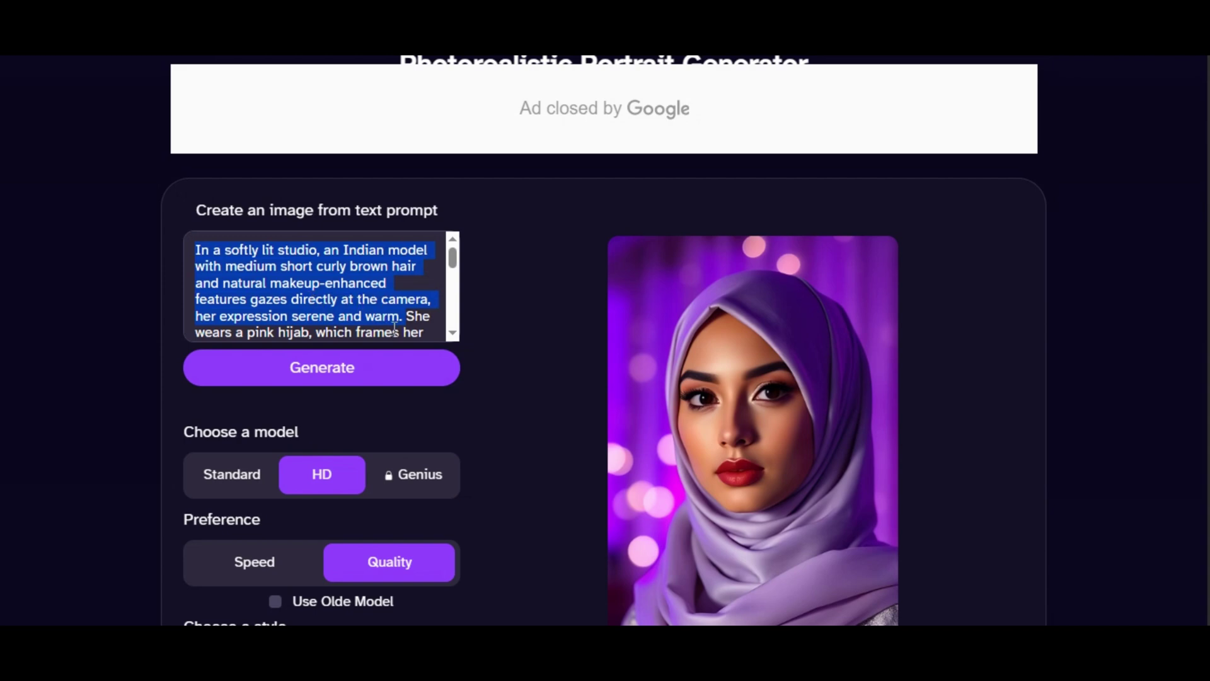
Regenerate the portrait with Edit and review her framed by pink blossoms
{"action": "scroll", "coordinate": [386, 425], "scroll_direction": "down", "scroll_amount": 5}
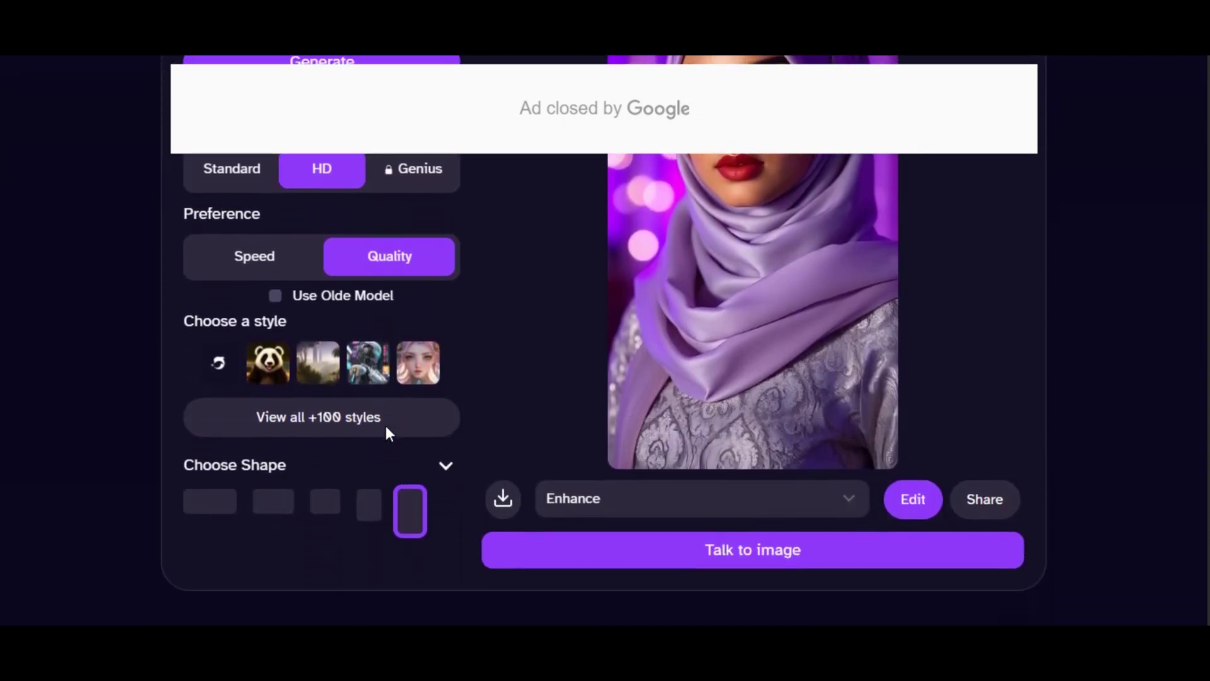
{"action": "scroll", "coordinate": [386, 429], "scroll_direction": "down", "scroll_amount": 1}
{"action": "scroll", "coordinate": [494, 357], "scroll_direction": "up", "scroll_amount": 6}
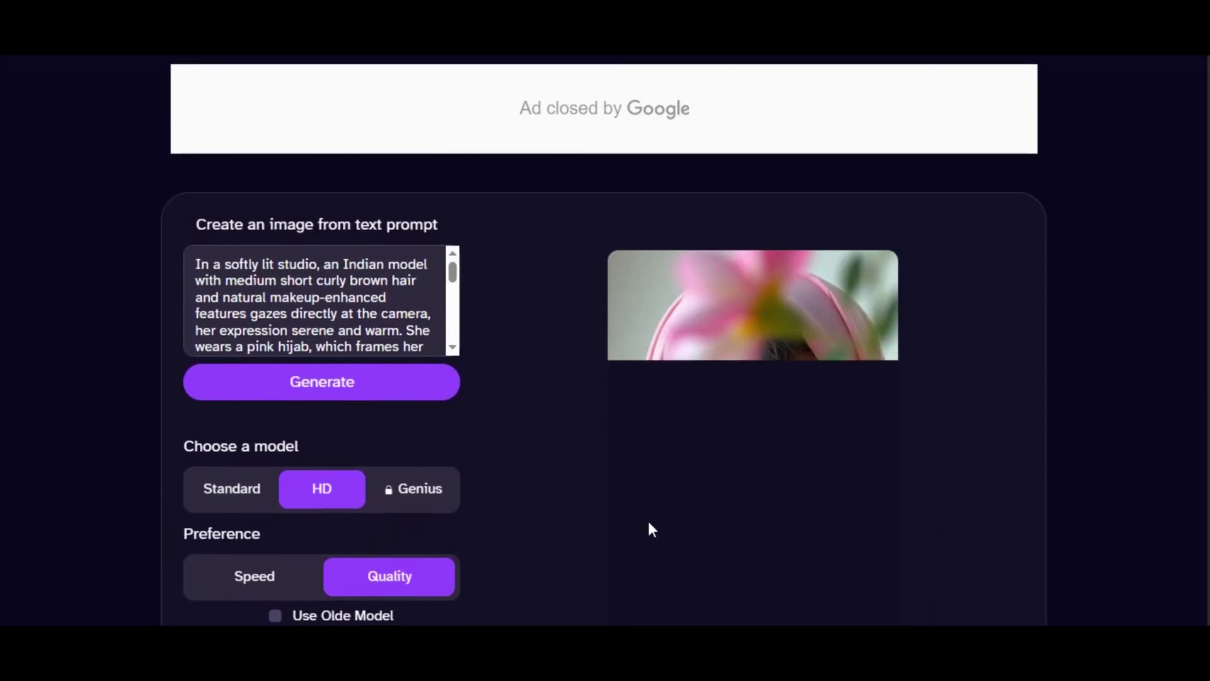
{"action": "scroll", "coordinate": [540, 473], "scroll_direction": "down", "scroll_amount": 2}
{"action": "scroll", "coordinate": [661, 479], "scroll_direction": "down", "scroll_amount": 1}
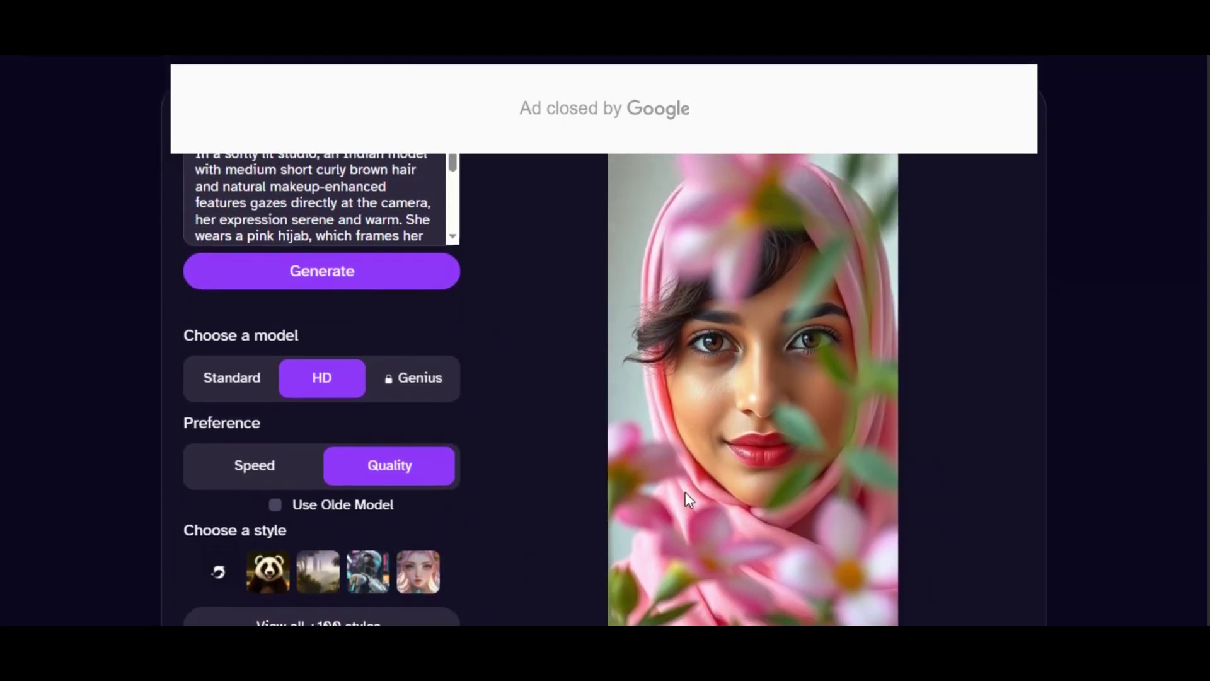
{"action": "scroll", "coordinate": [738, 480], "scroll_direction": "down", "scroll_amount": 3}
{"action": "left_click", "coordinate": [913, 514]}
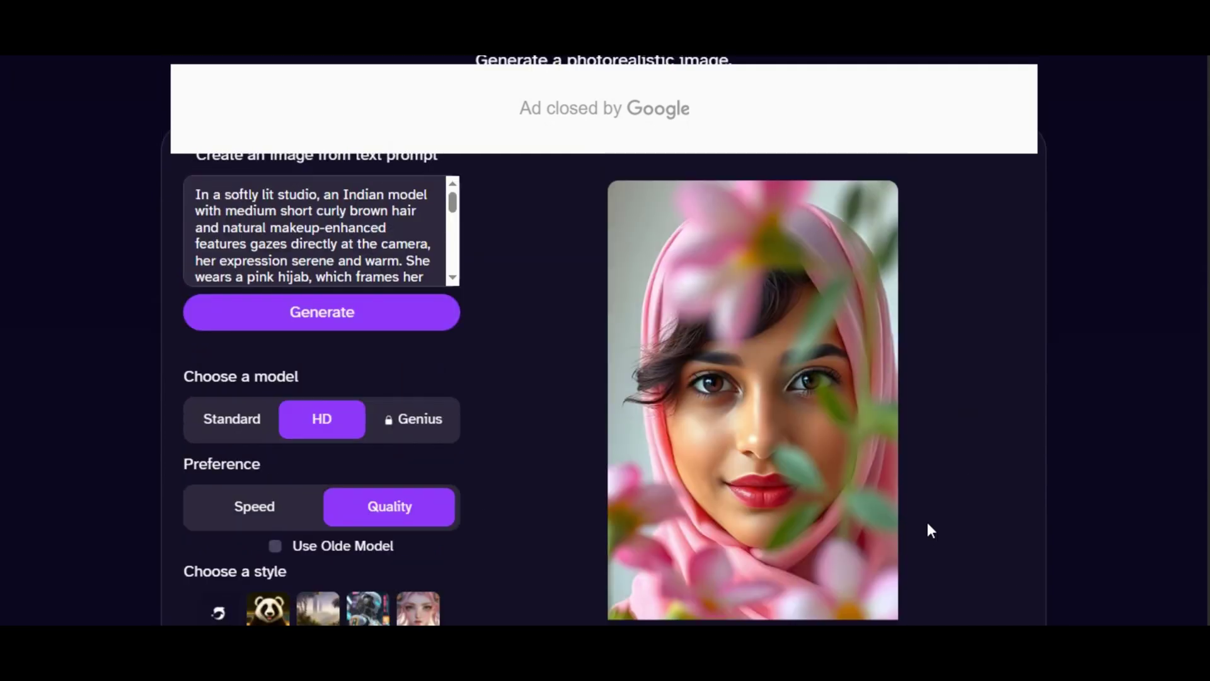
{"action": "scroll", "coordinate": [928, 529], "scroll_direction": "down", "scroll_amount": 1}
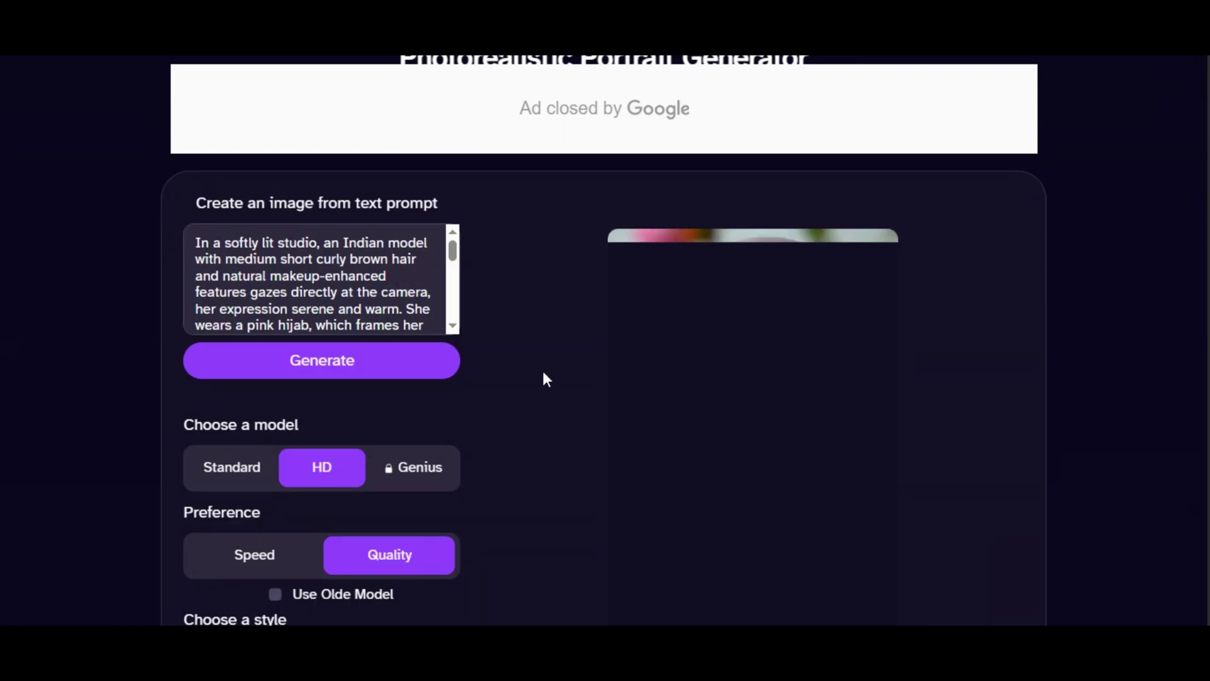
{"action": "scroll", "coordinate": [509, 524], "scroll_direction": "down", "scroll_amount": 3}
{"action": "scroll", "coordinate": [668, 490], "scroll_direction": "up", "scroll_amount": 2}
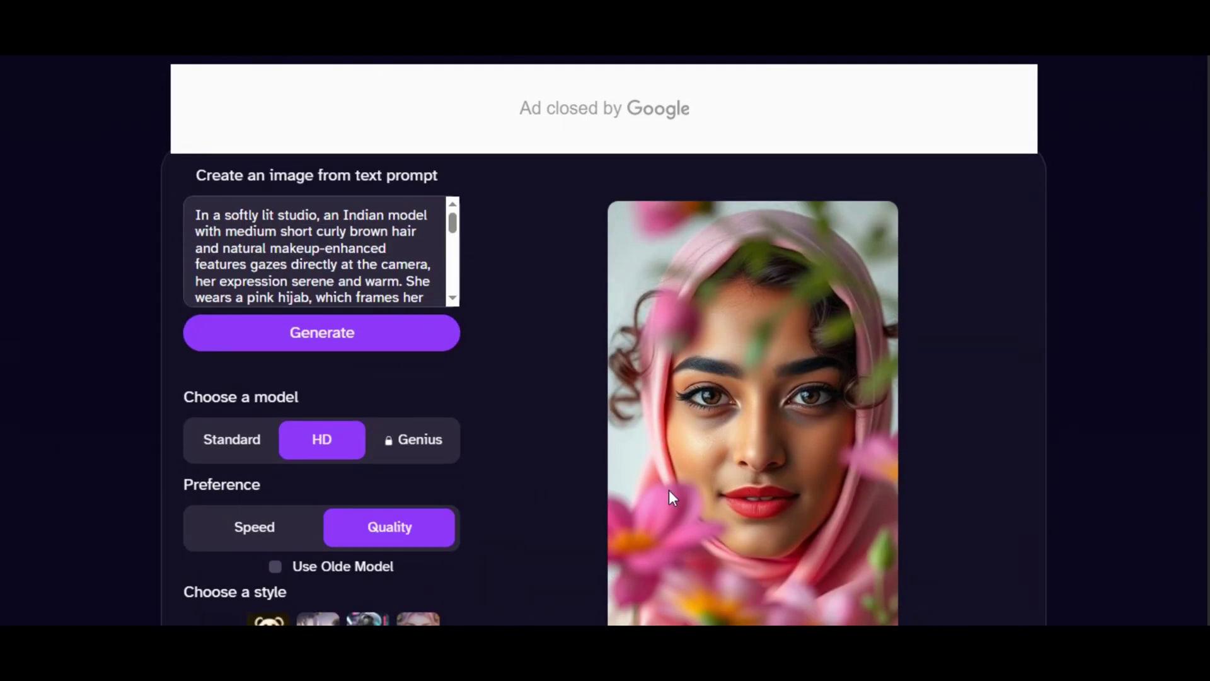
{"action": "scroll", "coordinate": [931, 445], "scroll_direction": "down", "scroll_amount": 1}
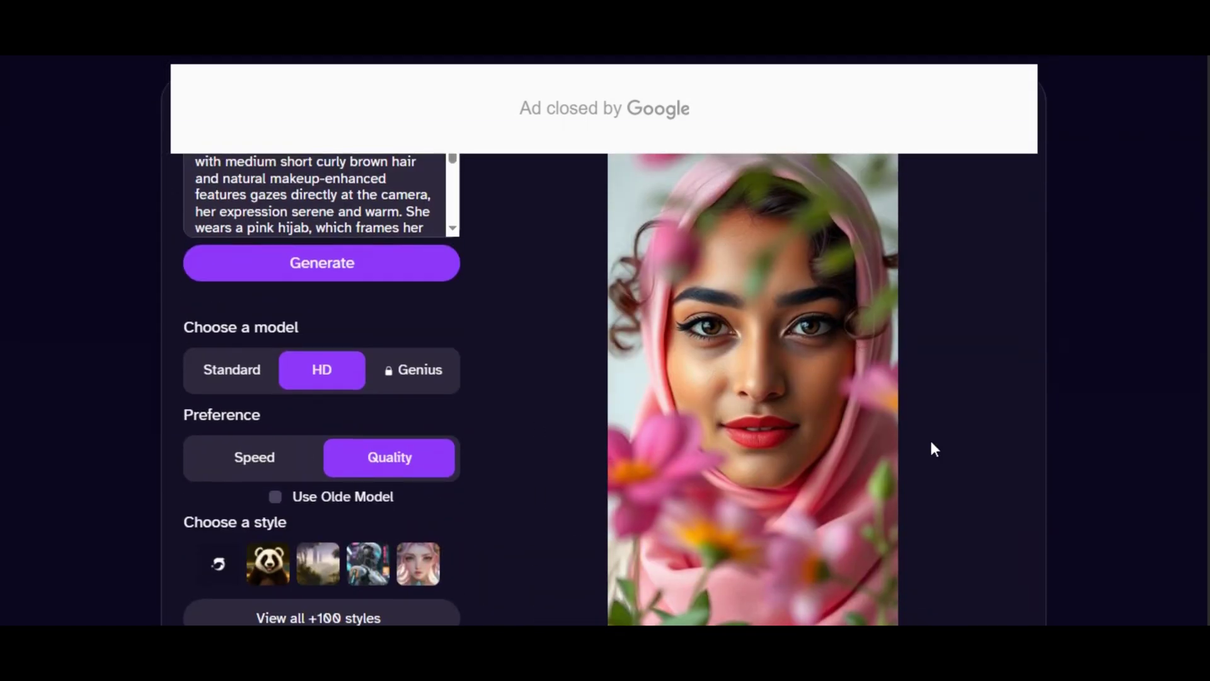
{"action": "scroll", "coordinate": [508, 513], "scroll_direction": "up", "scroll_amount": 1}
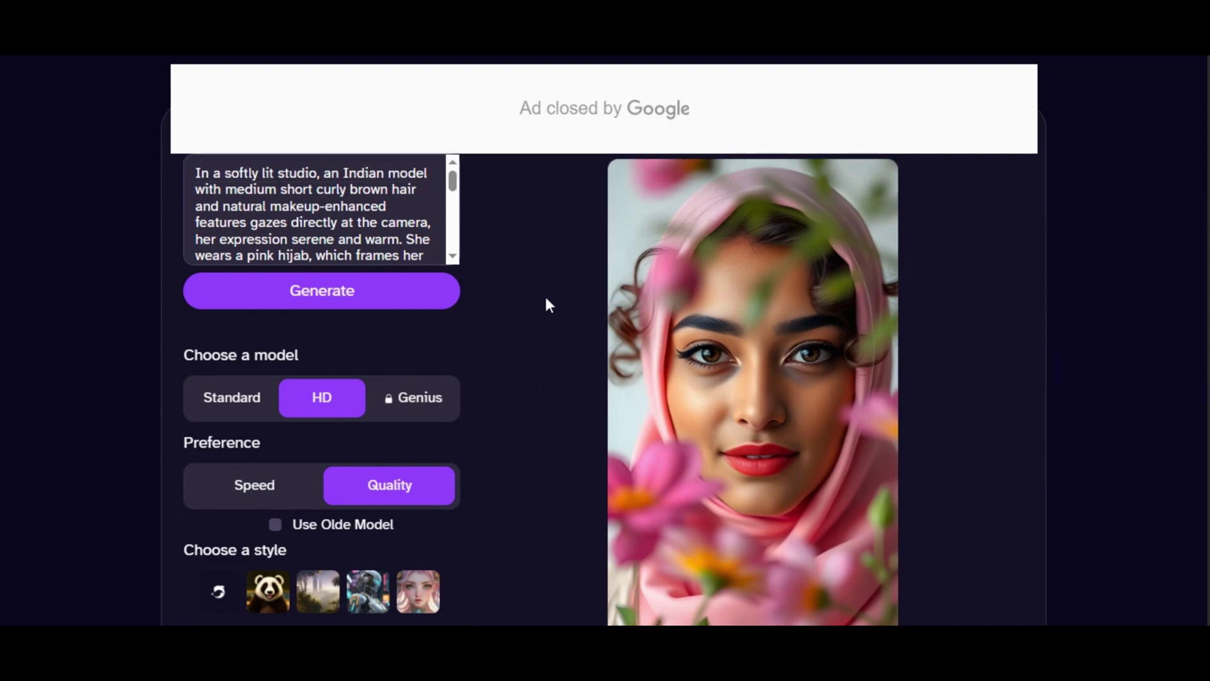
Paste the wood-panel portrait prompt into the empty prompt box
{"action": "right_click", "coordinate": [247, 251]}
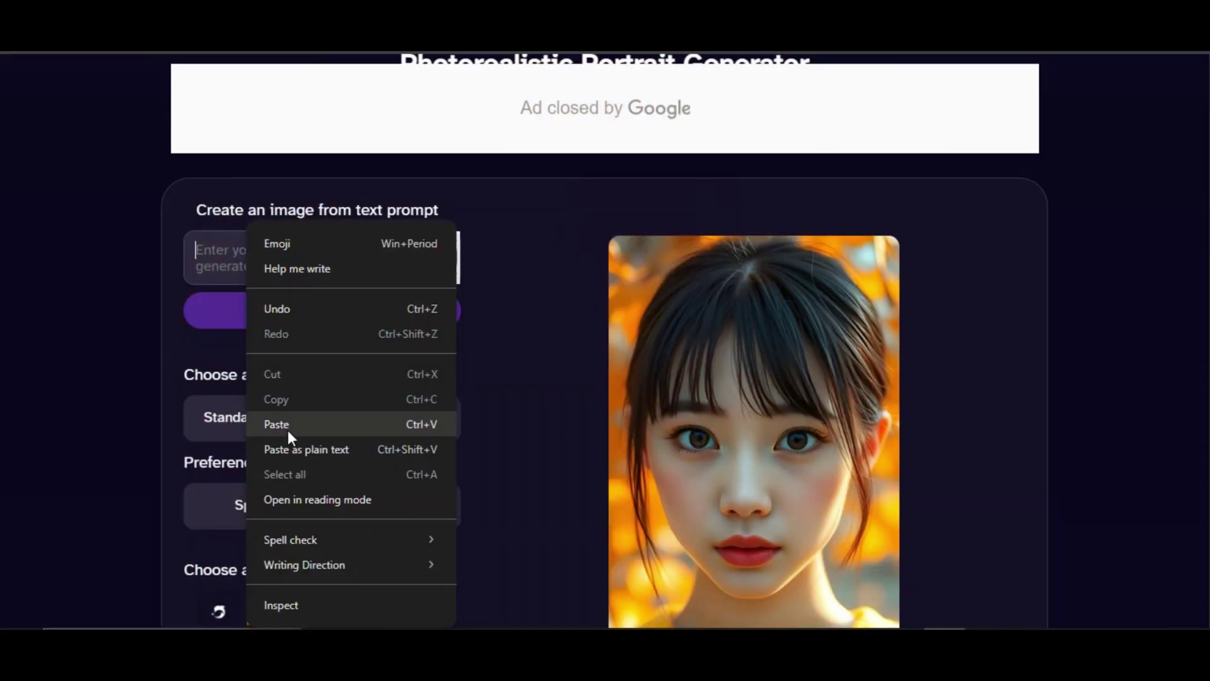
{"action": "left_click", "coordinate": [277, 424]}
{"action": "scroll", "coordinate": [279, 327], "scroll_direction": "up", "scroll_amount": 3}
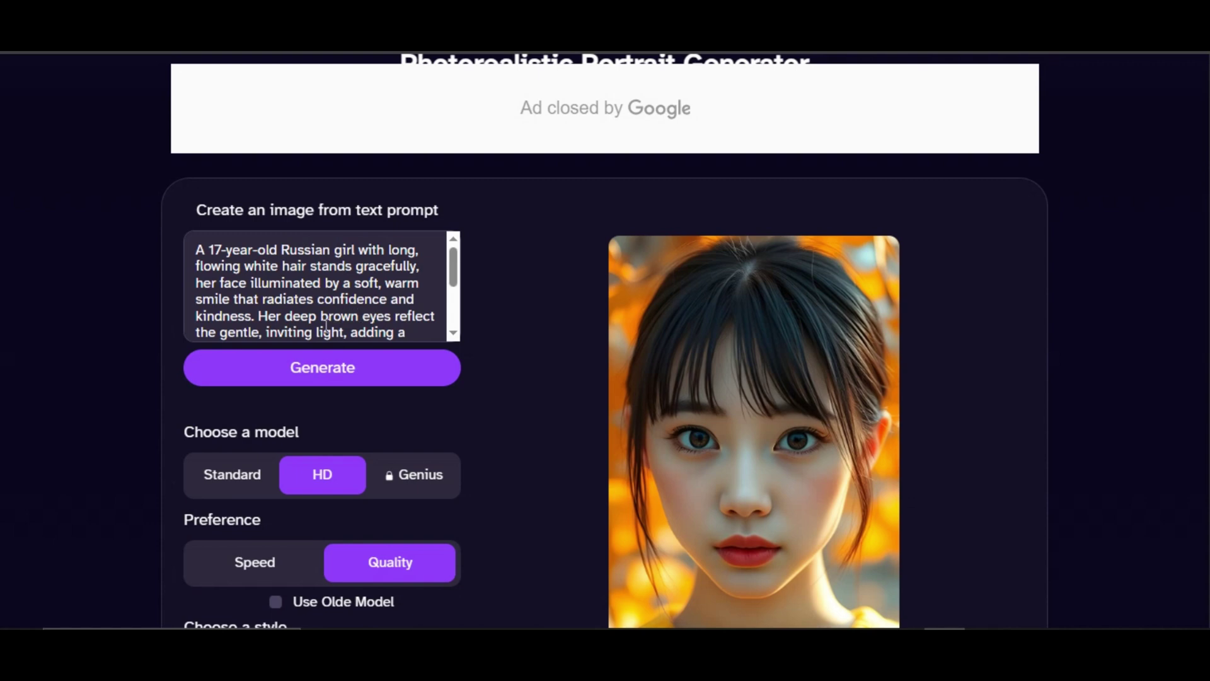
Switch the image shape to wide landscape and generate the portrait
{"action": "scroll", "coordinate": [323, 327], "scroll_direction": "down", "scroll_amount": 3}
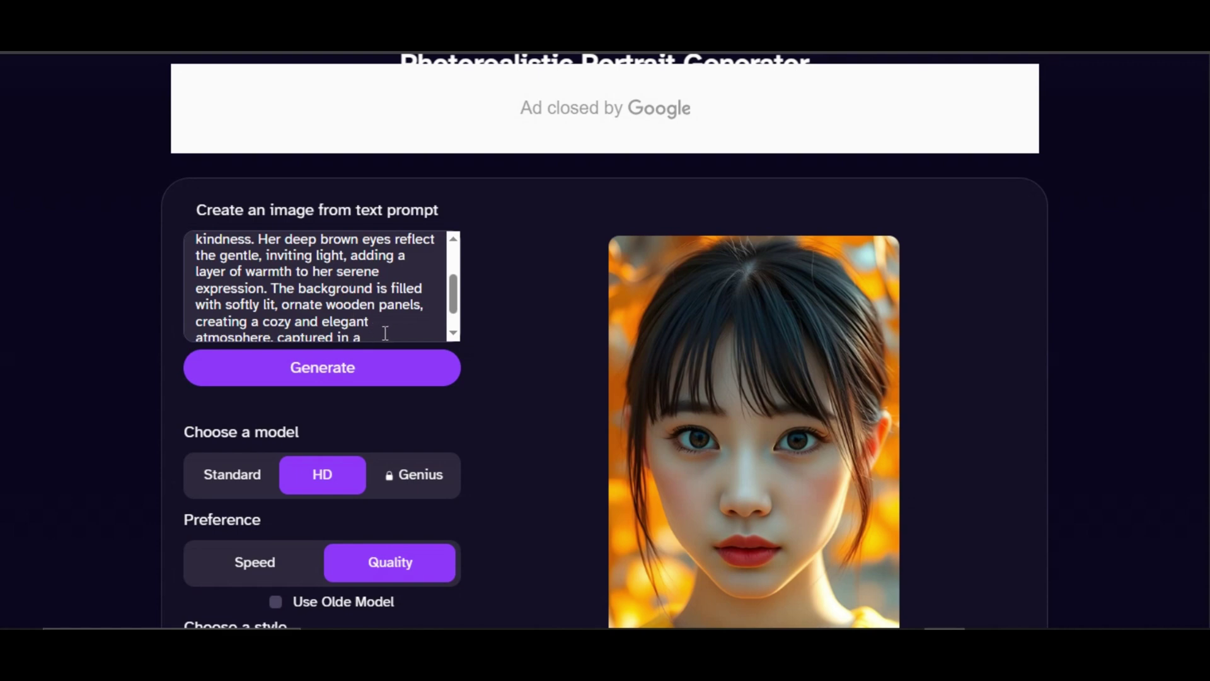
{"action": "scroll", "coordinate": [385, 333], "scroll_direction": "down", "scroll_amount": 2}
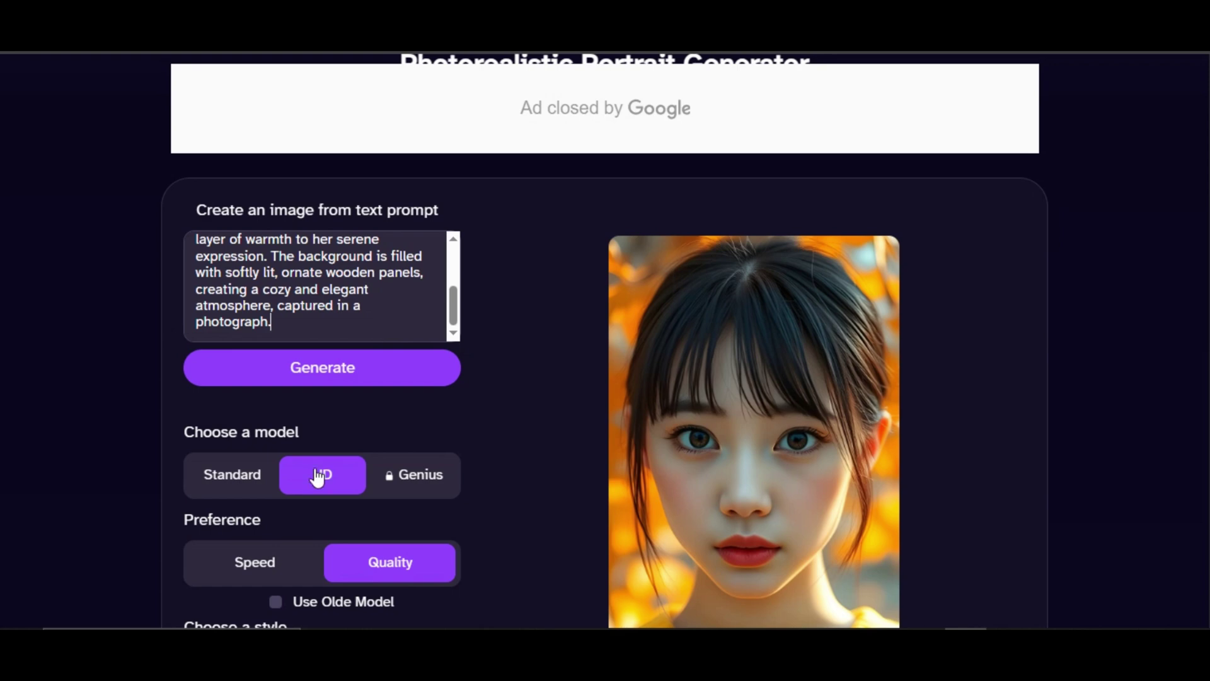
{"action": "scroll", "coordinate": [318, 477], "scroll_direction": "down", "scroll_amount": 4}
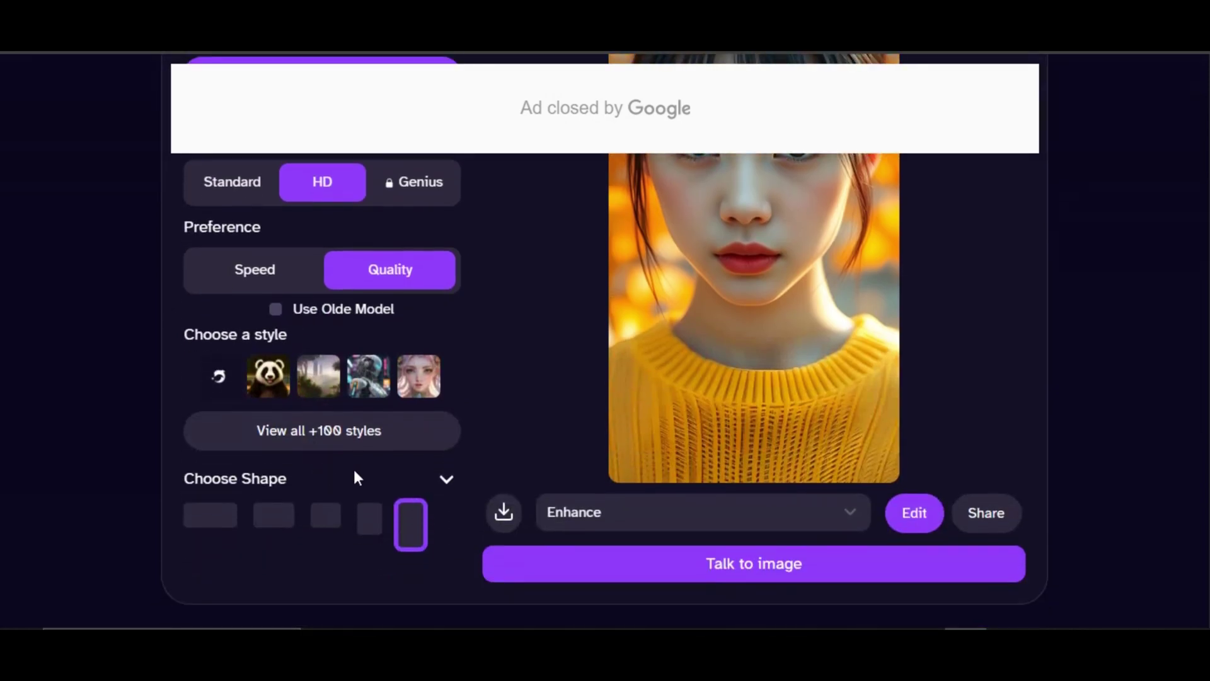
{"action": "left_click", "coordinate": [203, 523]}
{"action": "scroll", "coordinate": [388, 486], "scroll_direction": "up", "scroll_amount": 5}
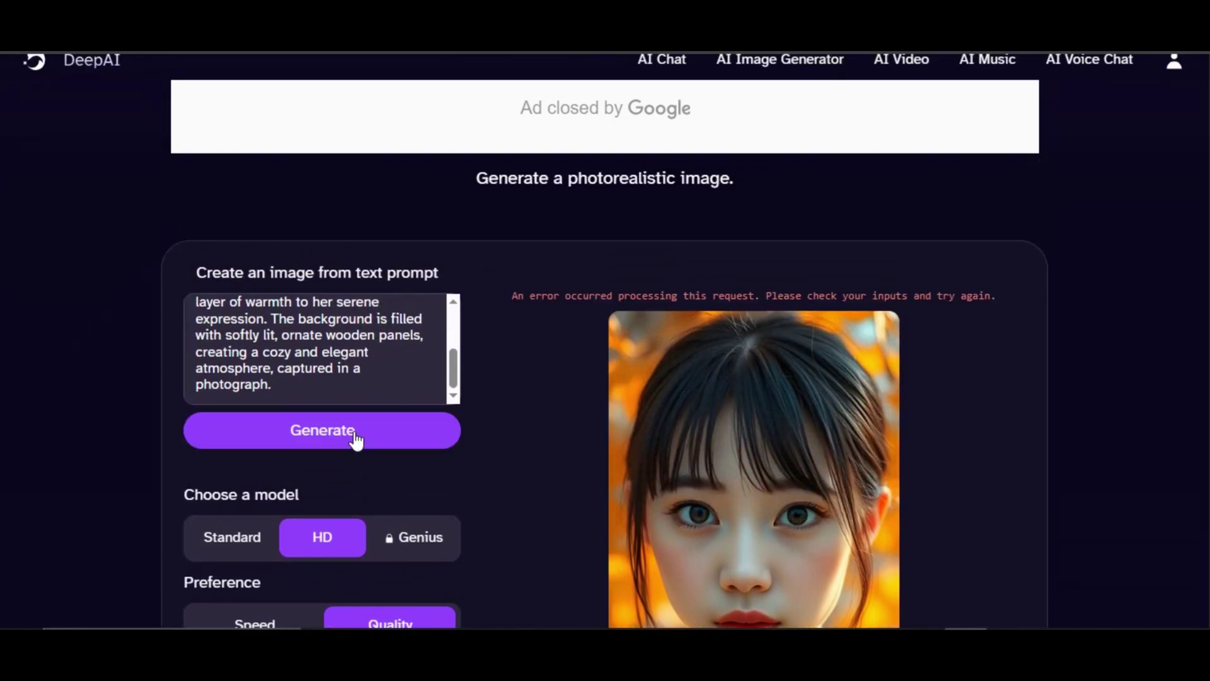
{"action": "left_click", "coordinate": [354, 435]}
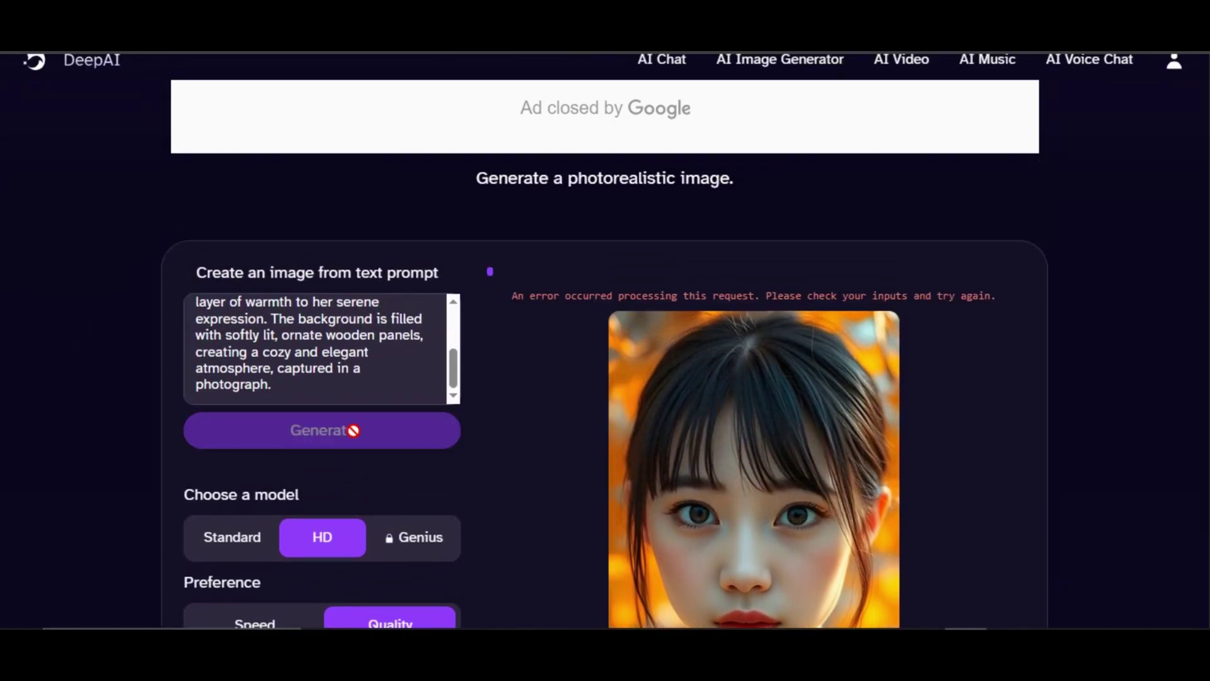
{"action": "scroll", "coordinate": [570, 369], "scroll_direction": "down", "scroll_amount": 6}
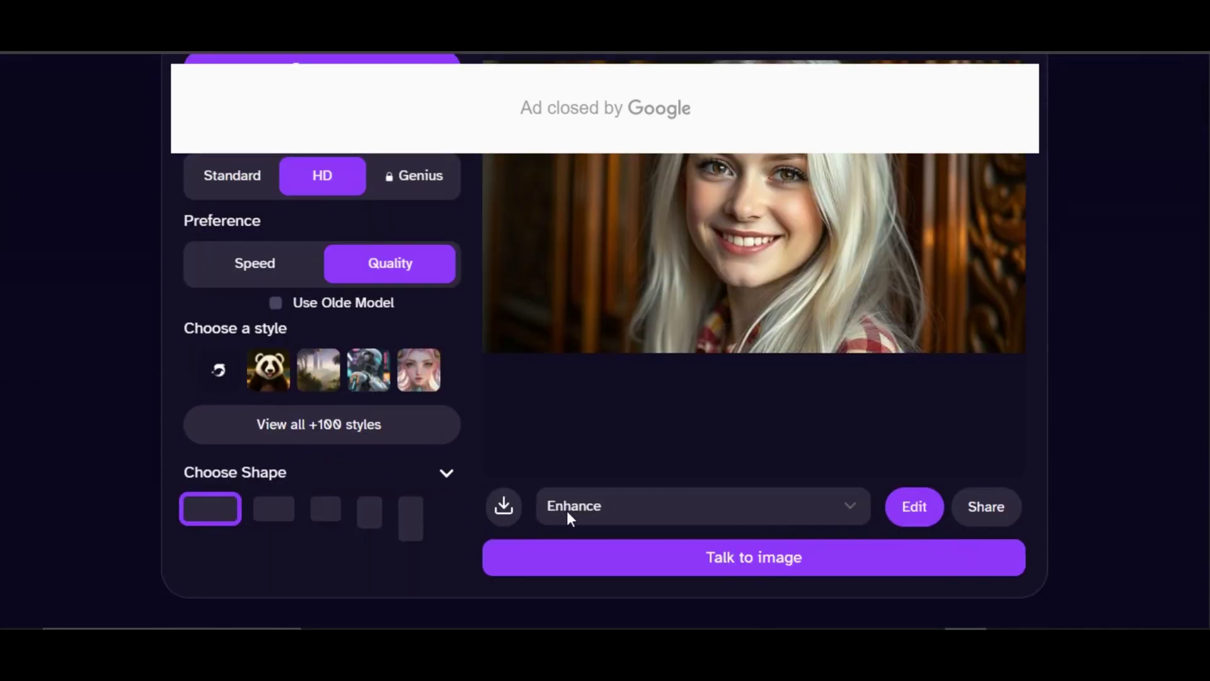
Generate another landscape version of the white-haired woman before carved wooden panels
{"action": "scroll", "coordinate": [1043, 452], "scroll_direction": "up", "scroll_amount": 3}
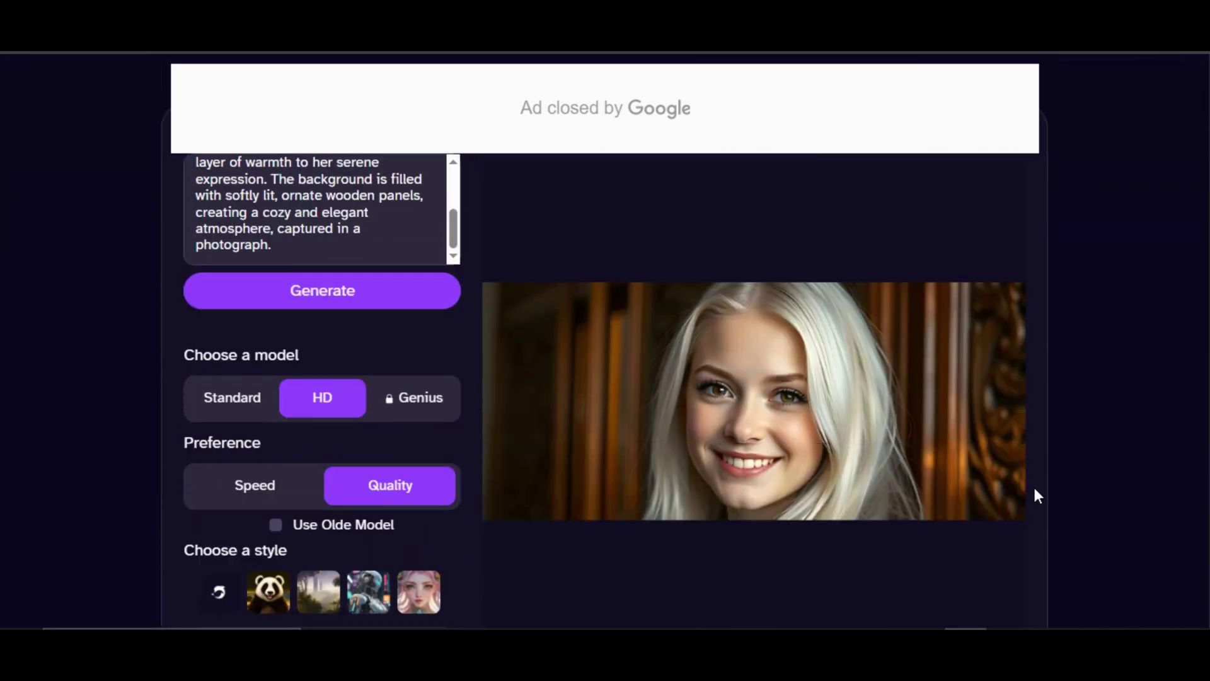
{"action": "left_click", "coordinate": [381, 230]}
{"action": "scroll", "coordinate": [526, 235], "scroll_direction": "up", "scroll_amount": 2}
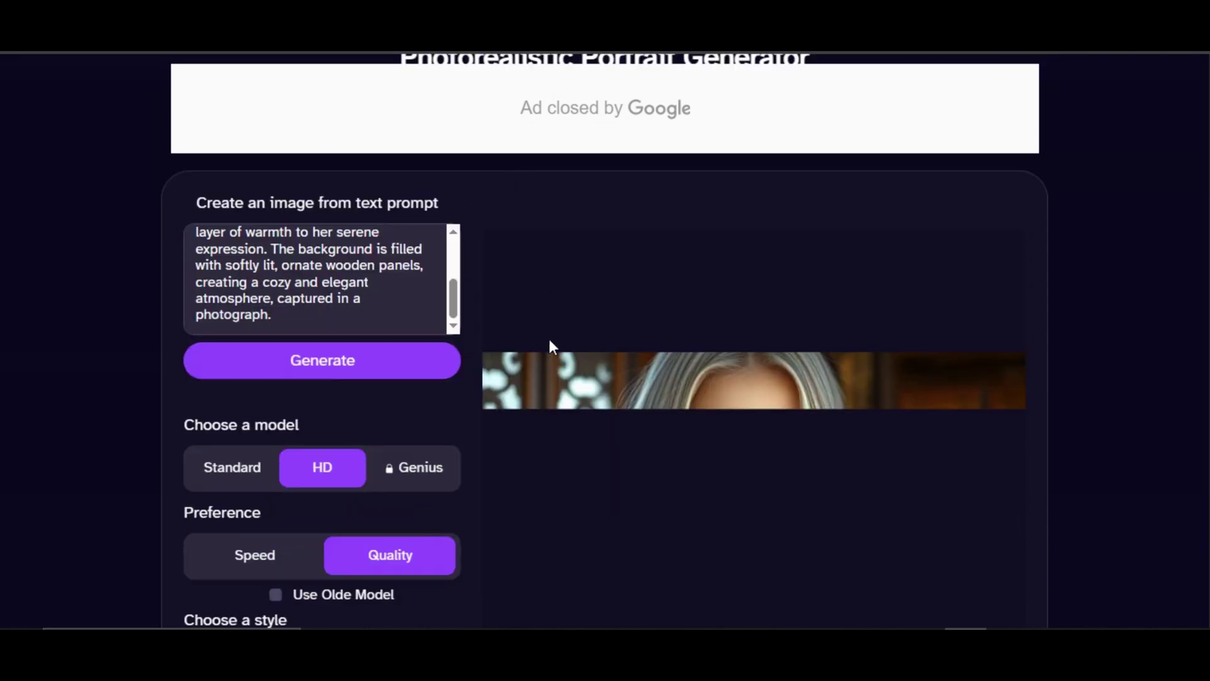
{"action": "scroll", "coordinate": [549, 343], "scroll_direction": "down", "scroll_amount": 1}
{"action": "scroll", "coordinate": [549, 343], "scroll_direction": "down", "scroll_amount": 1}
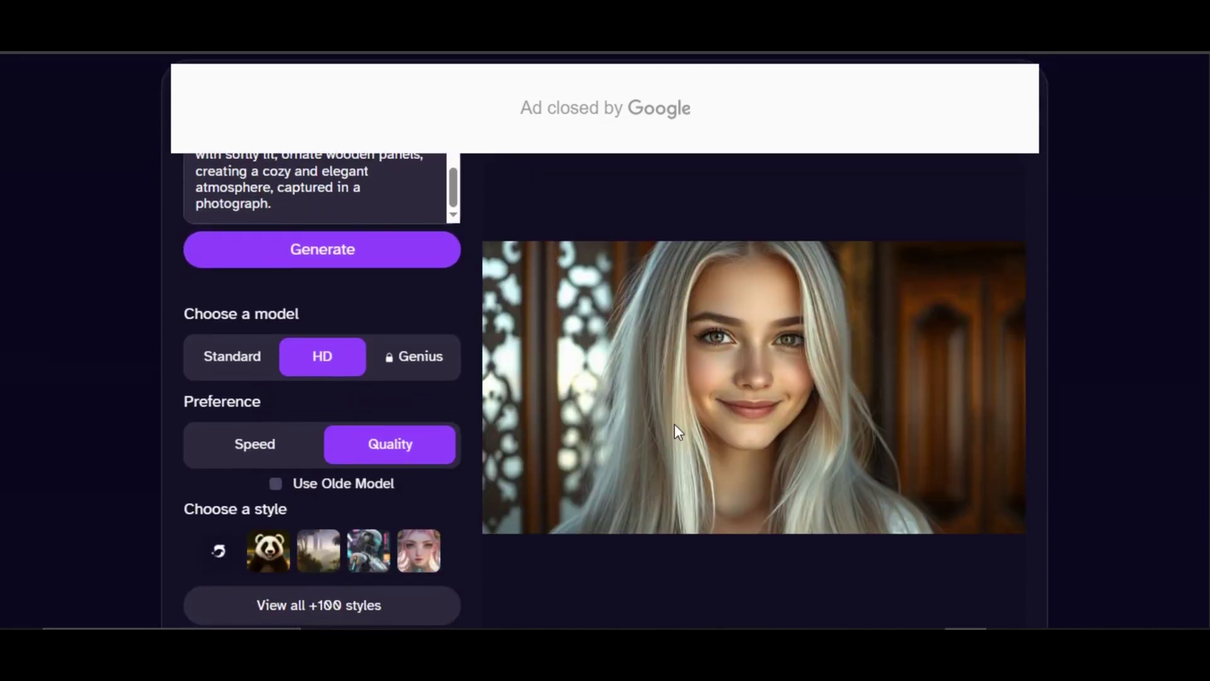
{"action": "scroll", "coordinate": [813, 499], "scroll_direction": "down", "scroll_amount": 1}
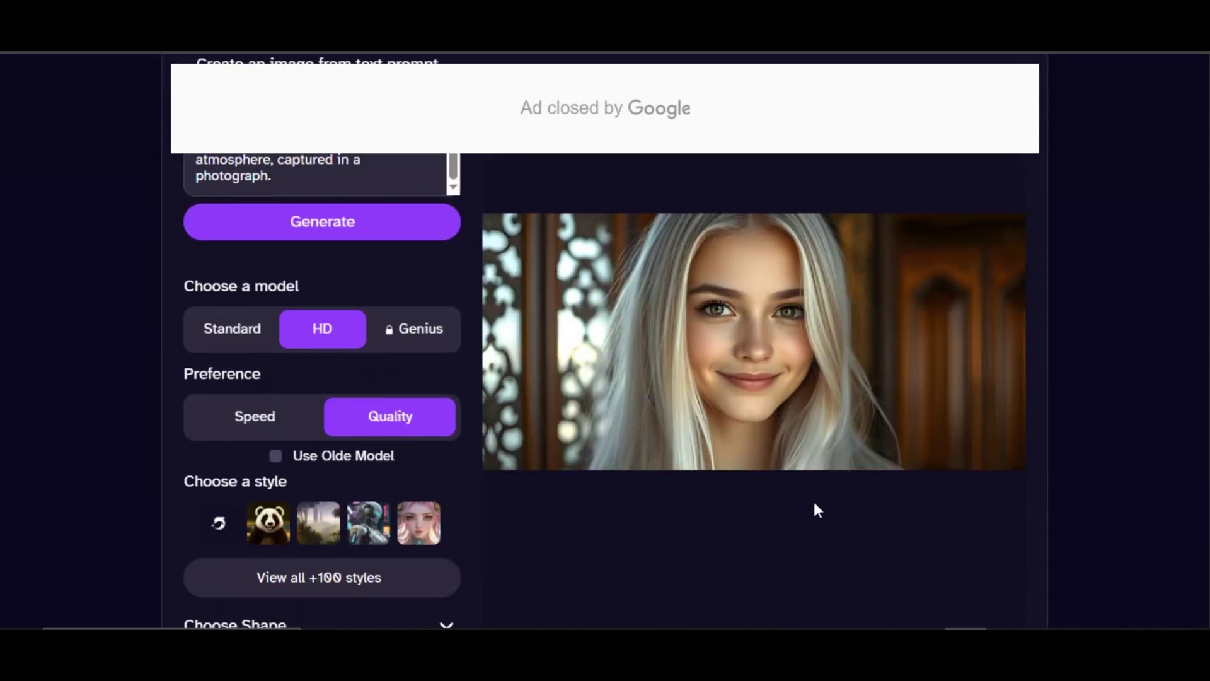
Paste the cinematic blonde-woman prompt and generate a landscape portrait
{"action": "right_click", "coordinate": [288, 391]}
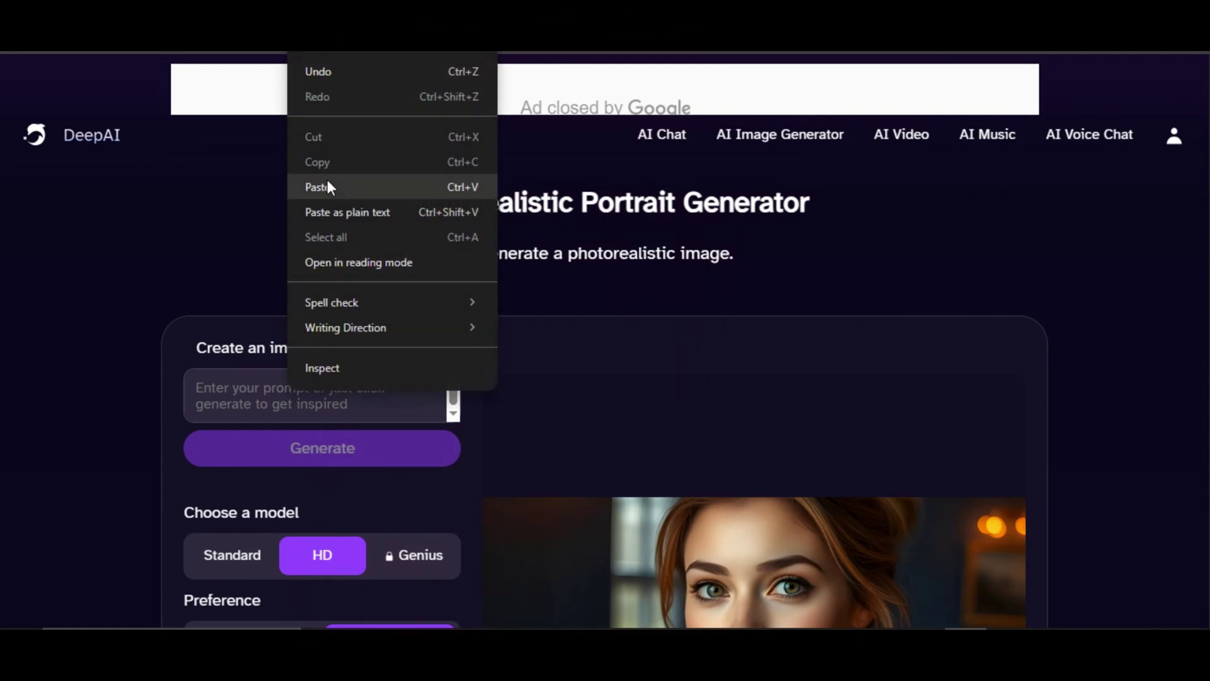
{"action": "left_click", "coordinate": [328, 186]}
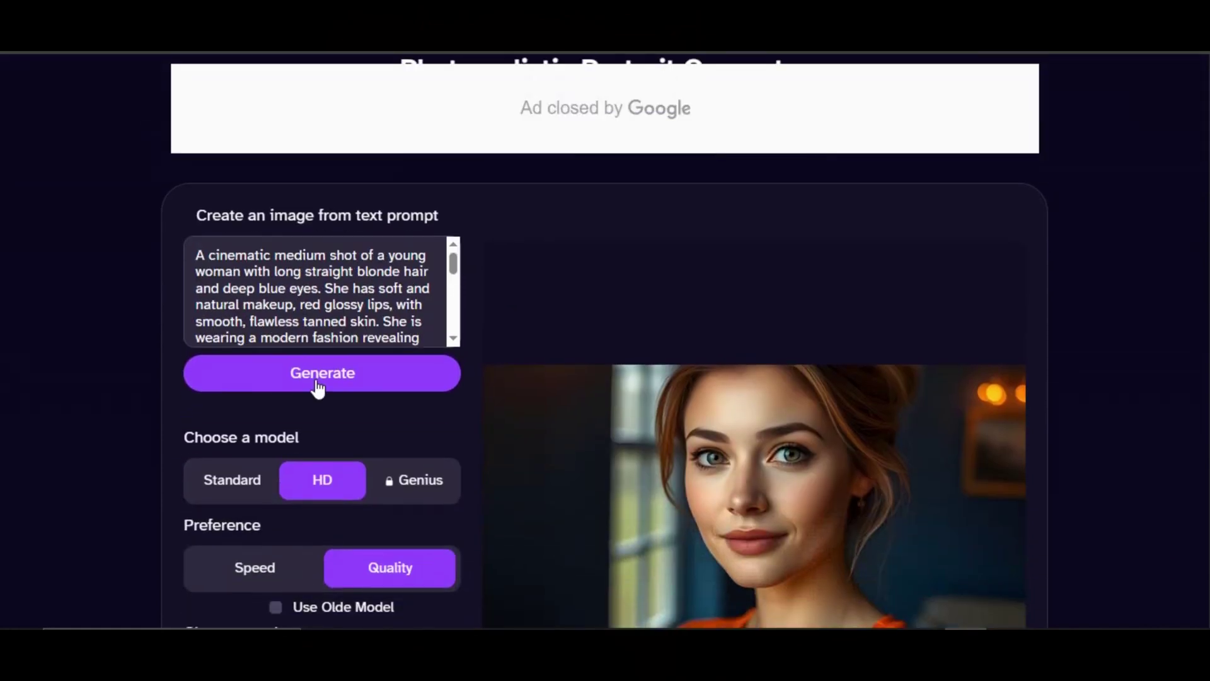
{"action": "left_click", "coordinate": [315, 378]}
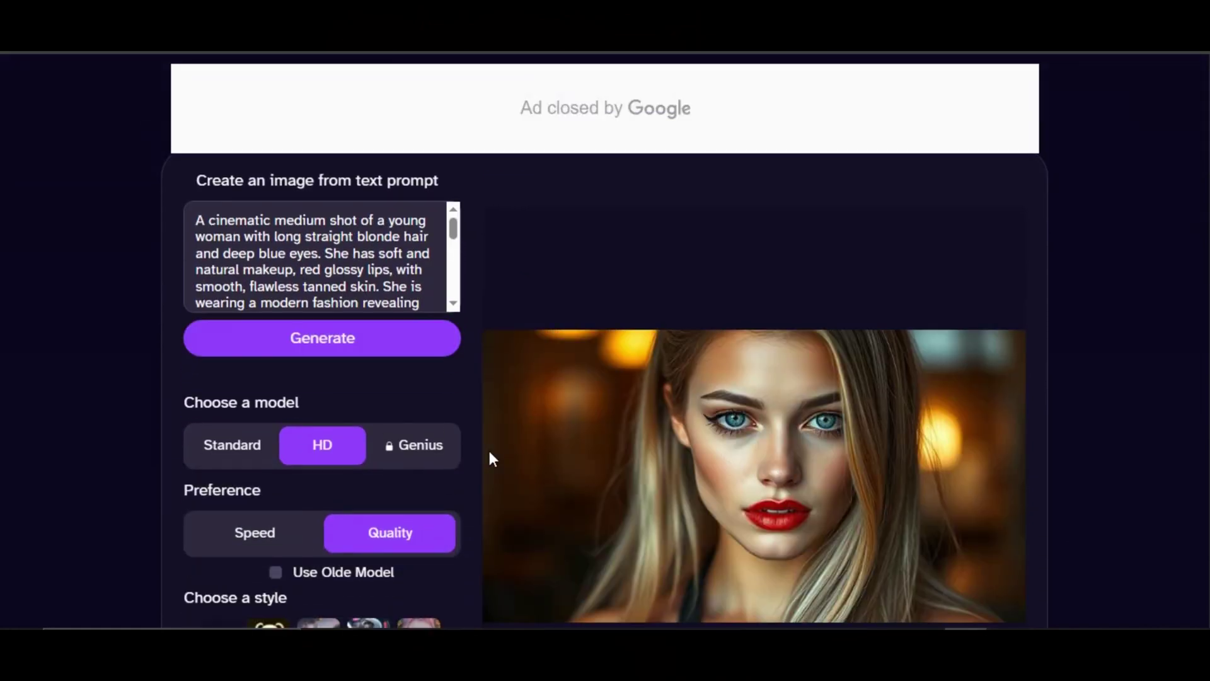
Review the result and generate a second version of the blonde, blue-eyed portrait
{"action": "scroll", "coordinate": [489, 452], "scroll_direction": "down", "scroll_amount": 1}
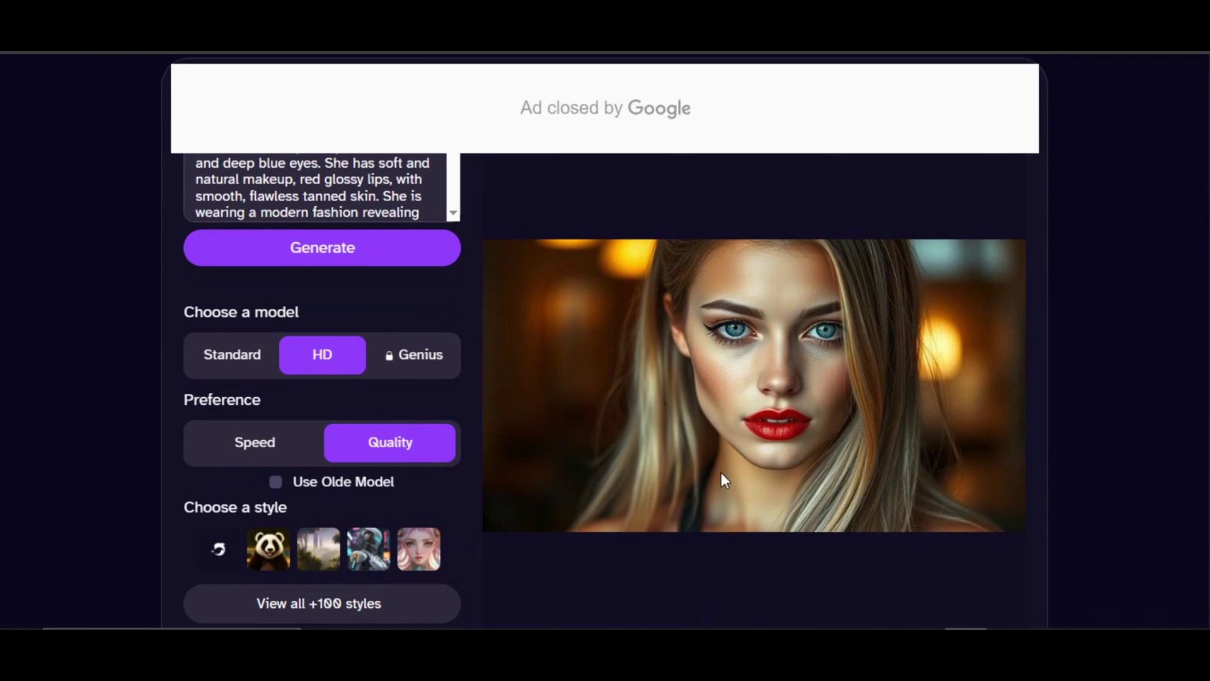
{"action": "scroll", "coordinate": [775, 559], "scroll_direction": "down", "scroll_amount": 1}
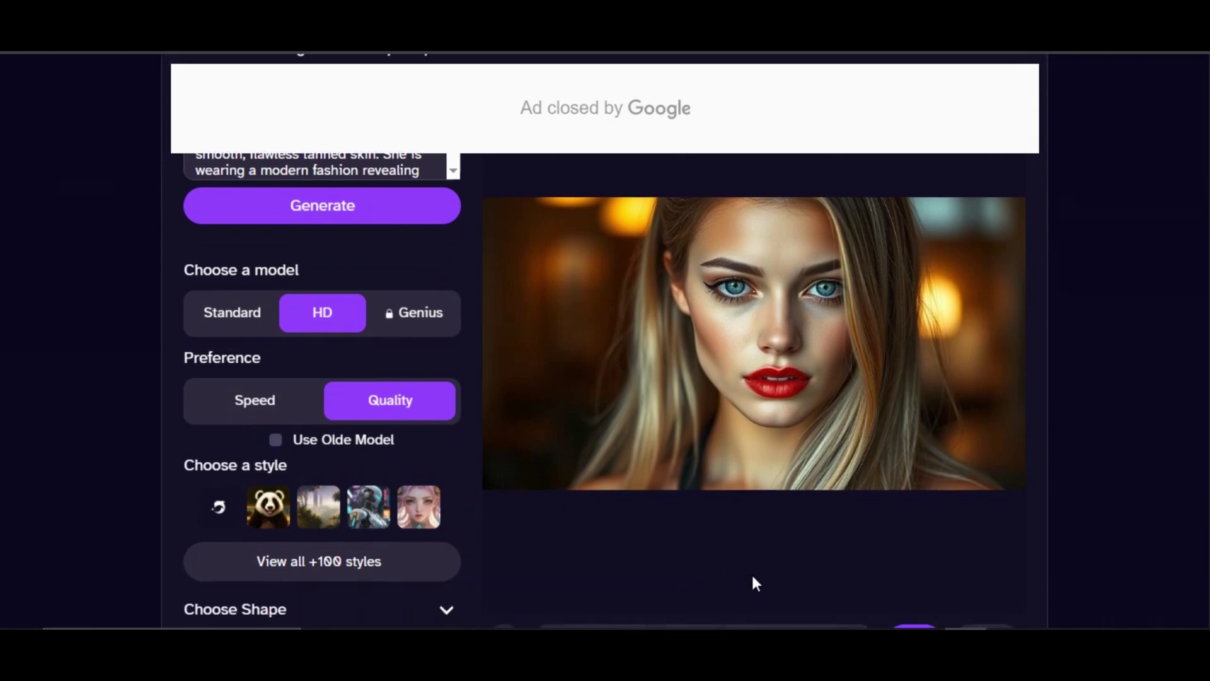
{"action": "scroll", "coordinate": [754, 581], "scroll_direction": "down", "scroll_amount": 1}
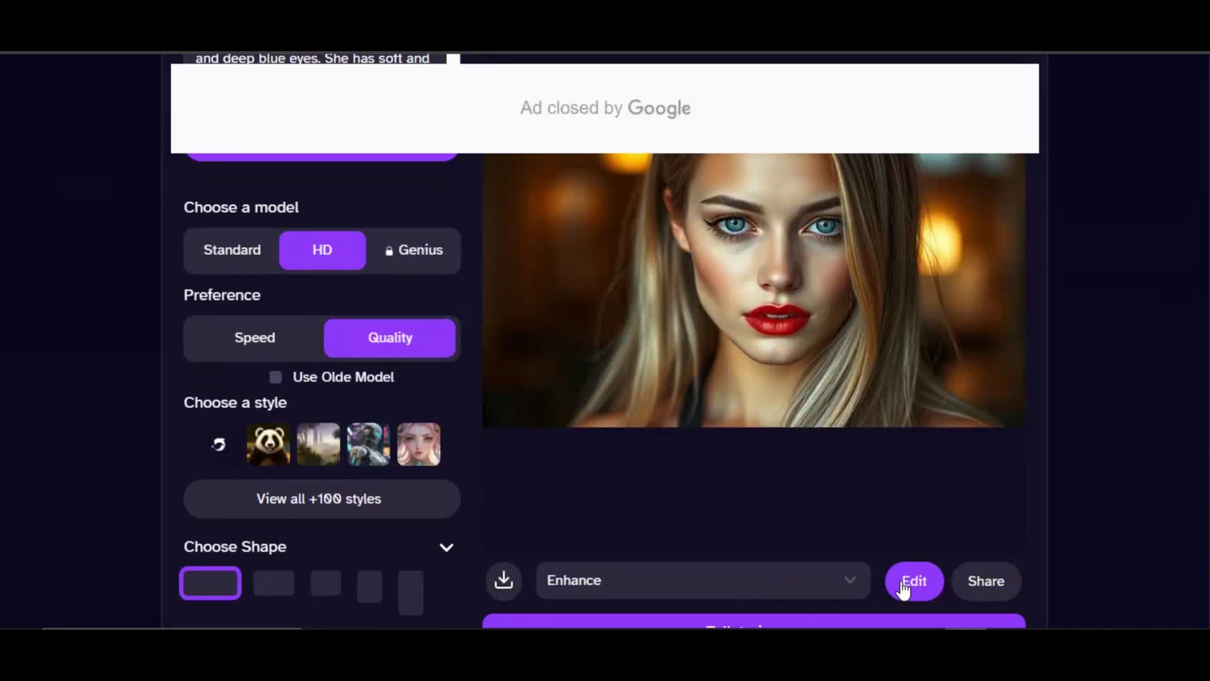
{"action": "scroll", "coordinate": [958, 465], "scroll_direction": "up", "scroll_amount": 1}
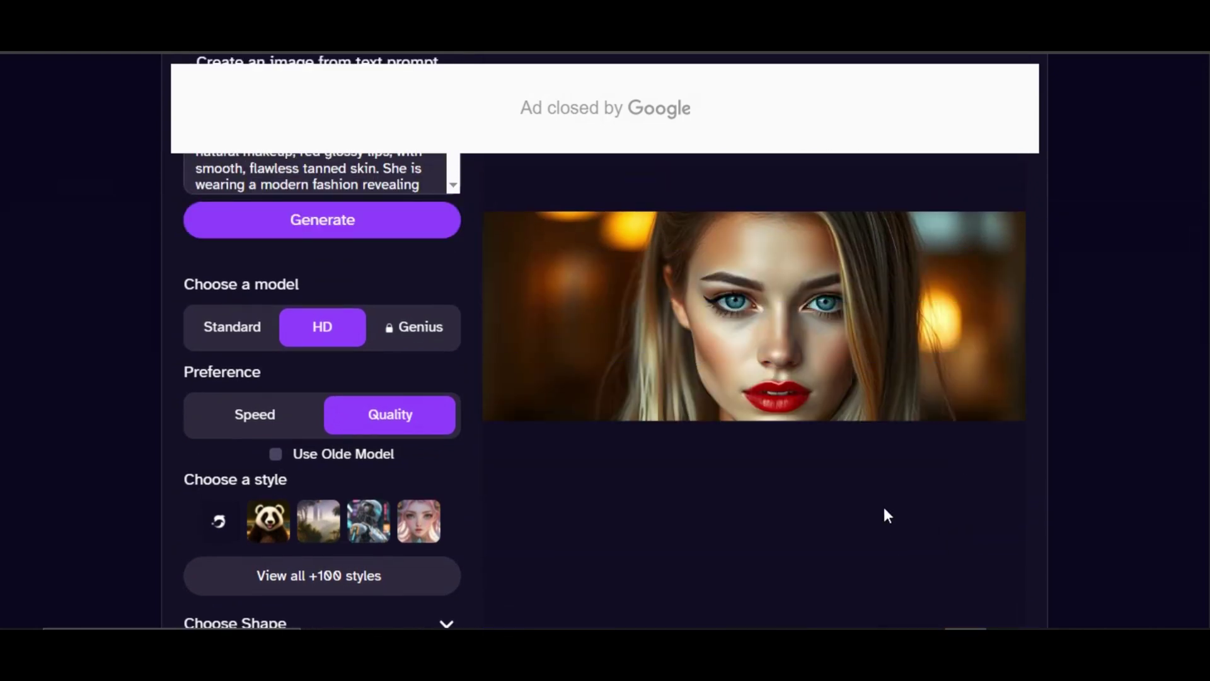
{"action": "scroll", "coordinate": [554, 394], "scroll_direction": "up", "scroll_amount": 1}
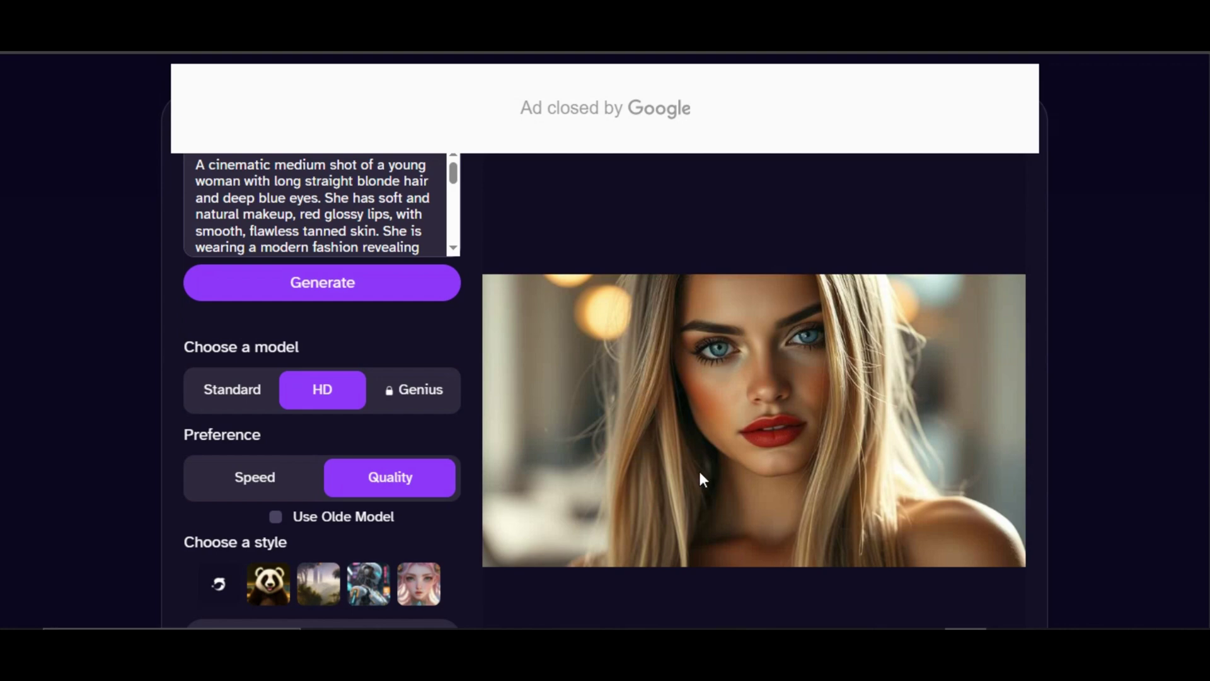
{"action": "scroll", "coordinate": [451, 297], "scroll_direction": "down", "scroll_amount": 1}
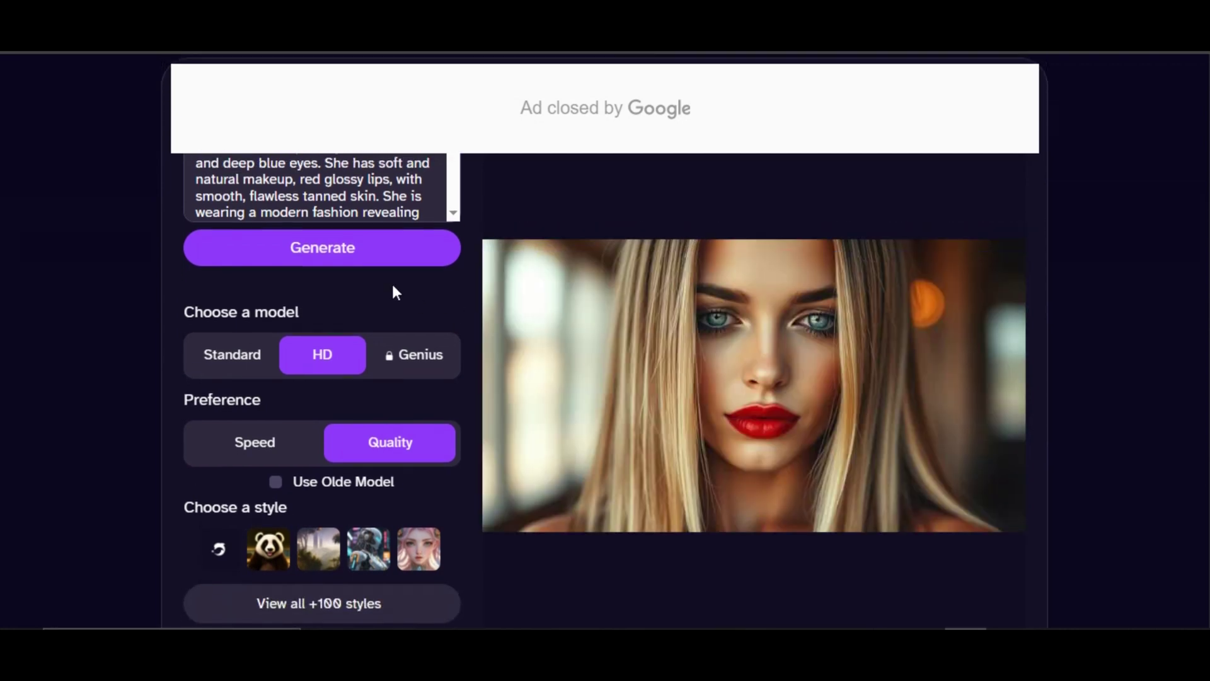
{"action": "left_click", "coordinate": [364, 258]}
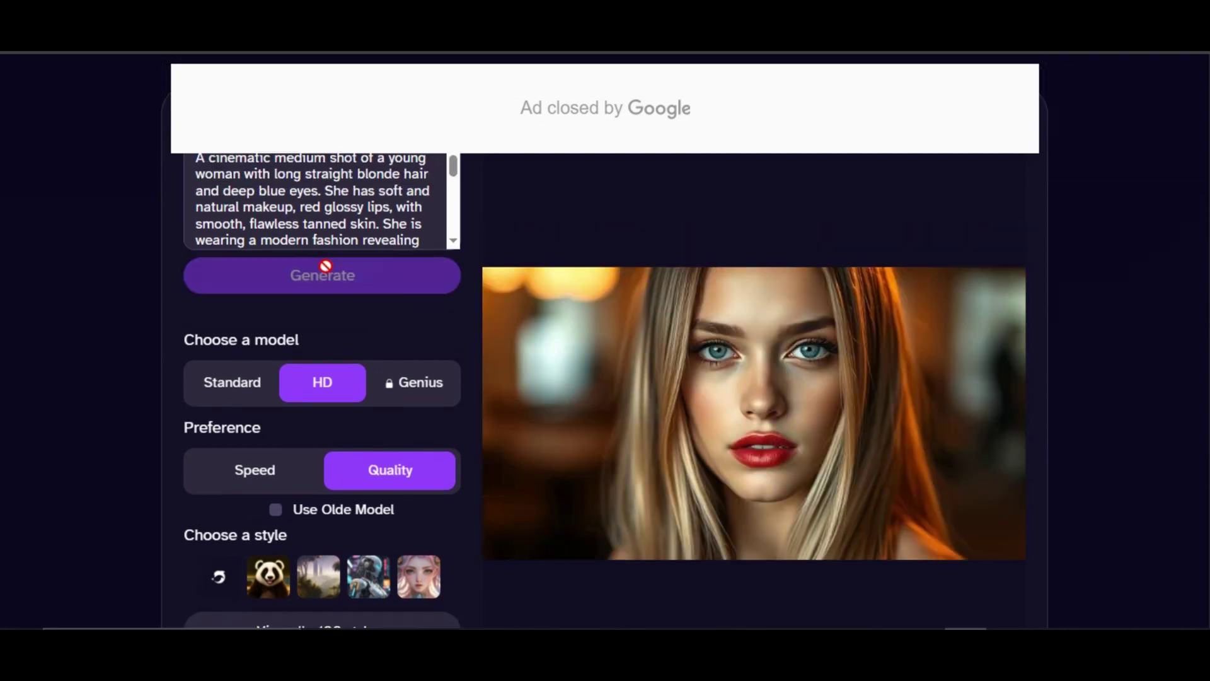
{"action": "scroll", "coordinate": [775, 553], "scroll_direction": "up", "scroll_amount": 1}
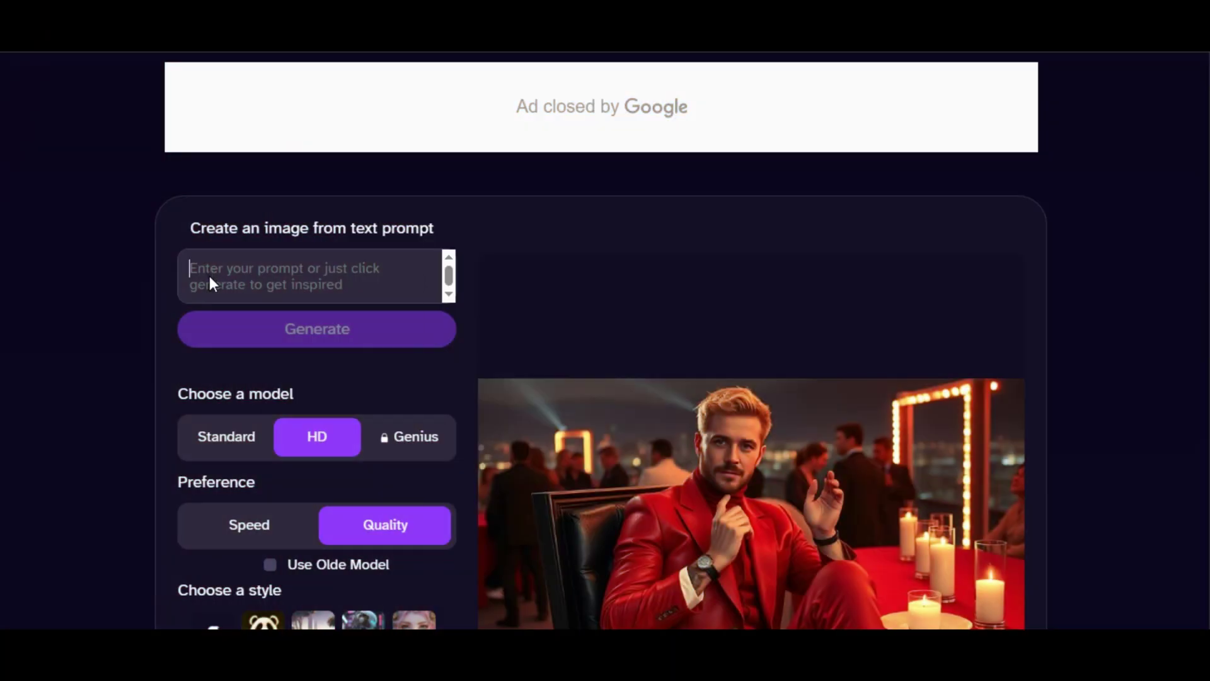
Paste the jacuzzi perfume-scene prompt and generate an image
{"action": "right_click", "coordinate": [210, 275]}
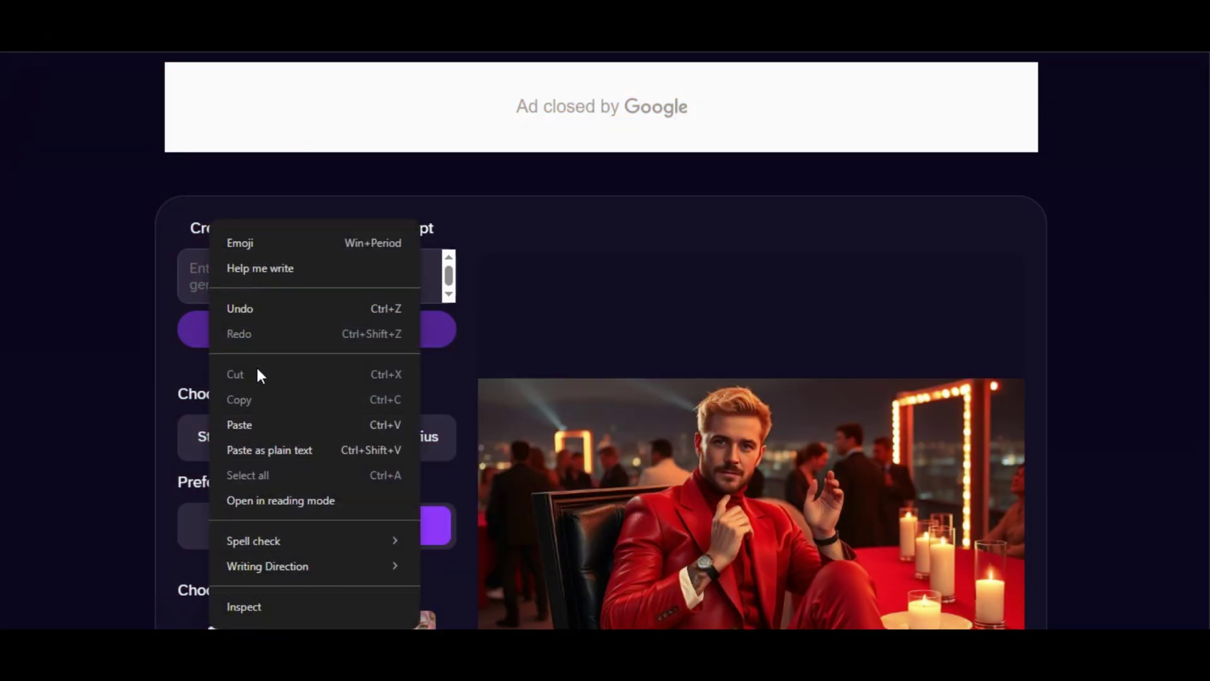
{"action": "left_click", "coordinate": [267, 421]}
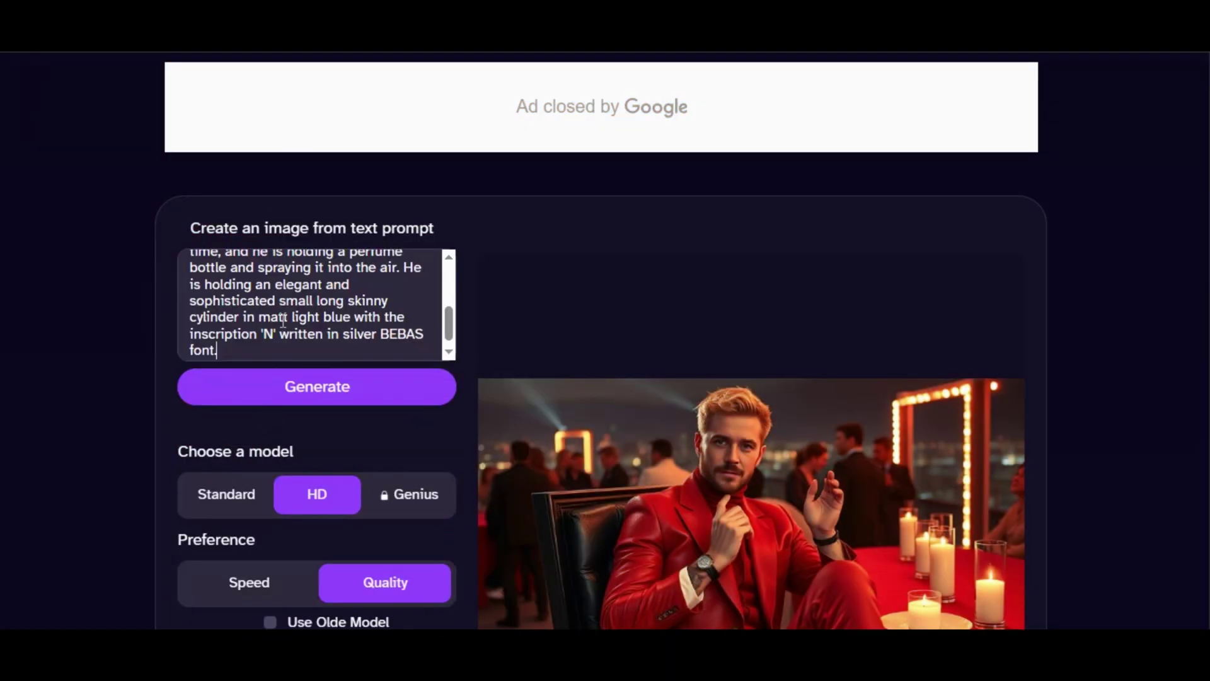
{"action": "scroll", "coordinate": [284, 320], "scroll_direction": "up", "scroll_amount": 5}
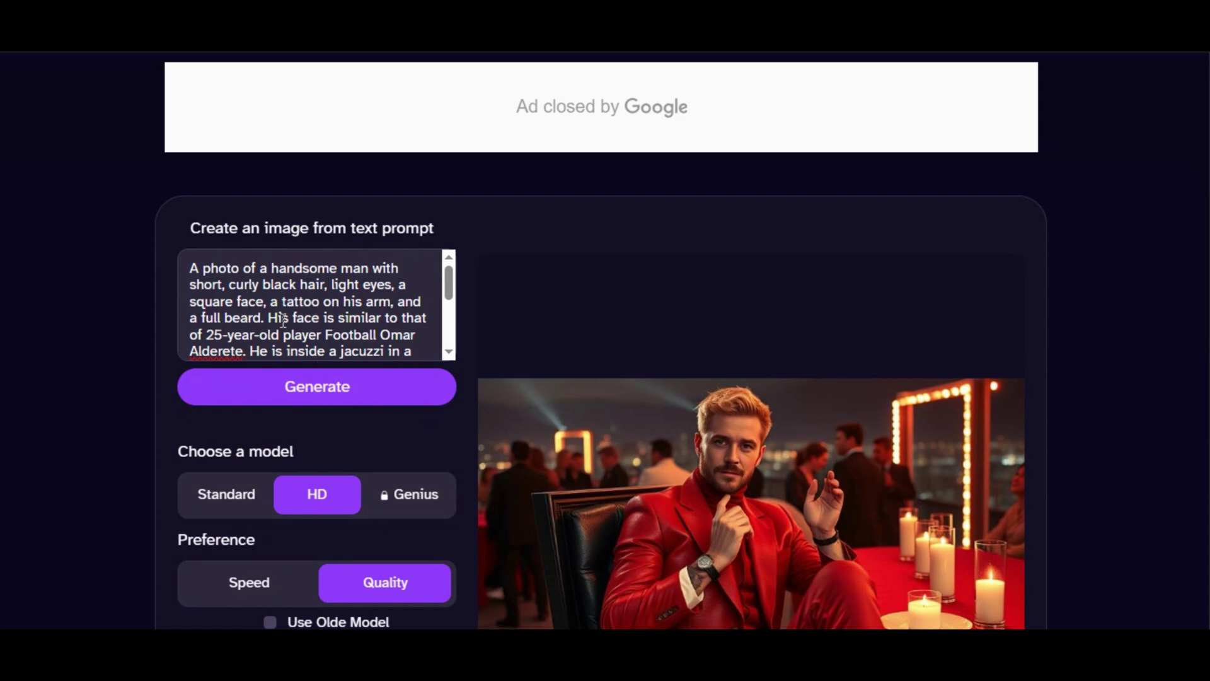
{"action": "left_click", "coordinate": [325, 382]}
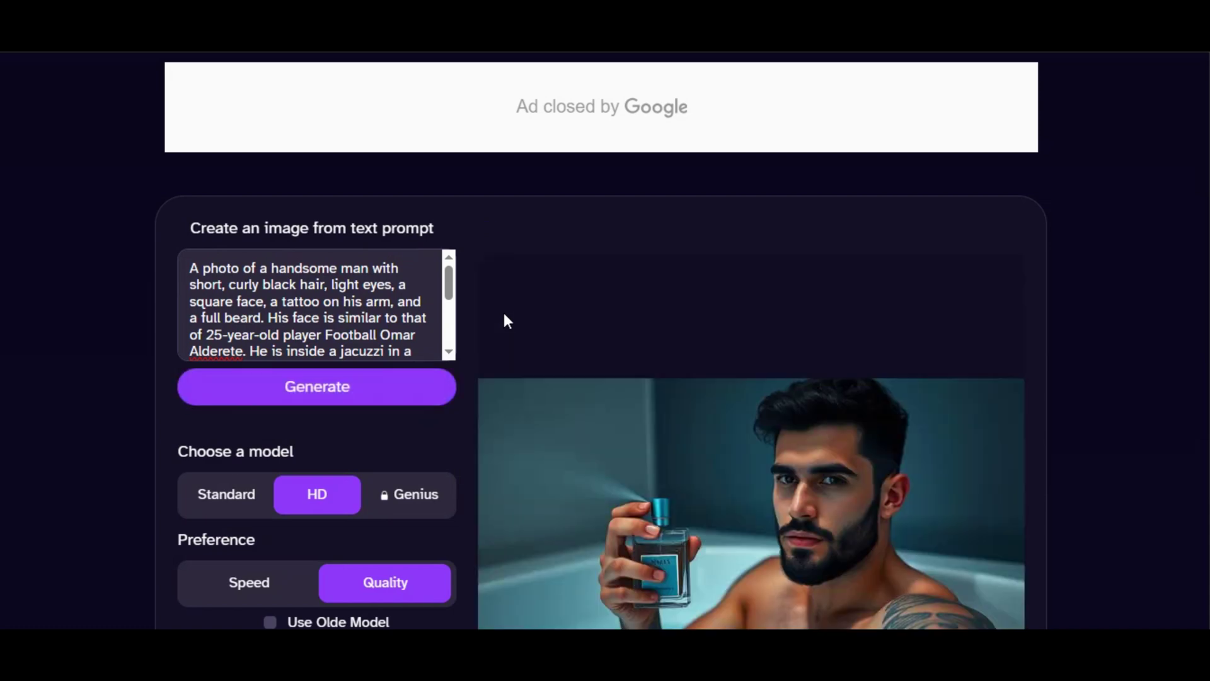
Generate a second version of the perfume scene, then choose Edit under the image
{"action": "scroll", "coordinate": [502, 319], "scroll_direction": "down", "scroll_amount": 3}
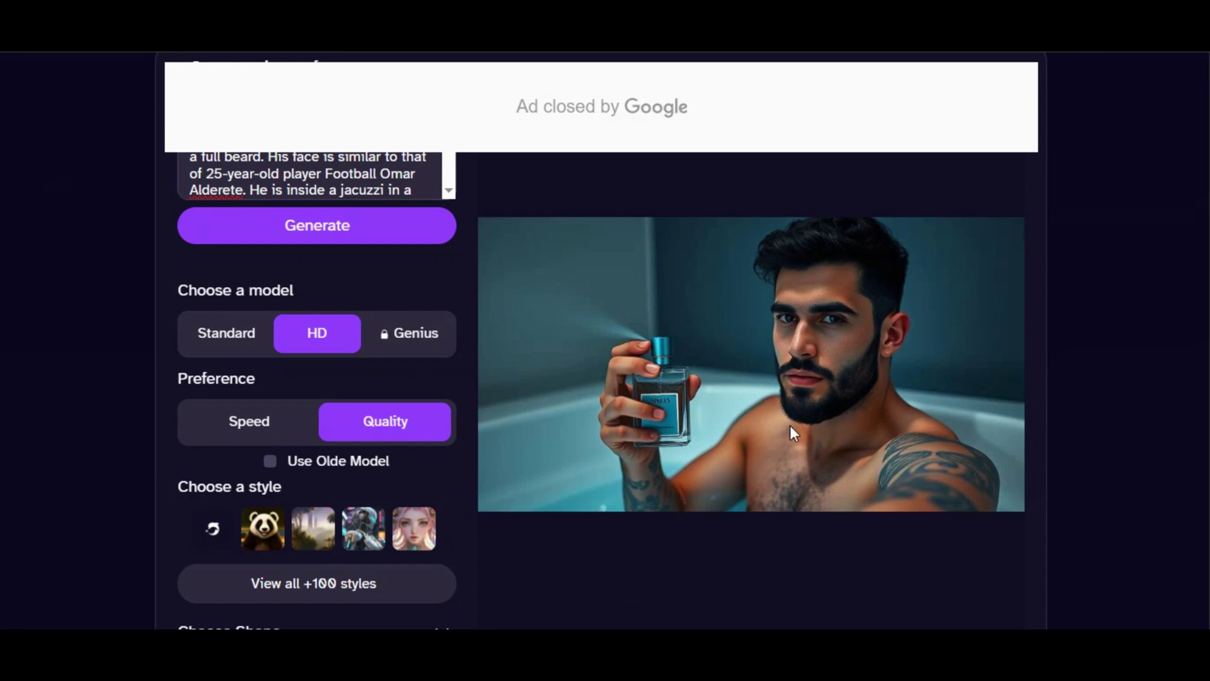
{"action": "scroll", "coordinate": [813, 440], "scroll_direction": "up", "scroll_amount": 2}
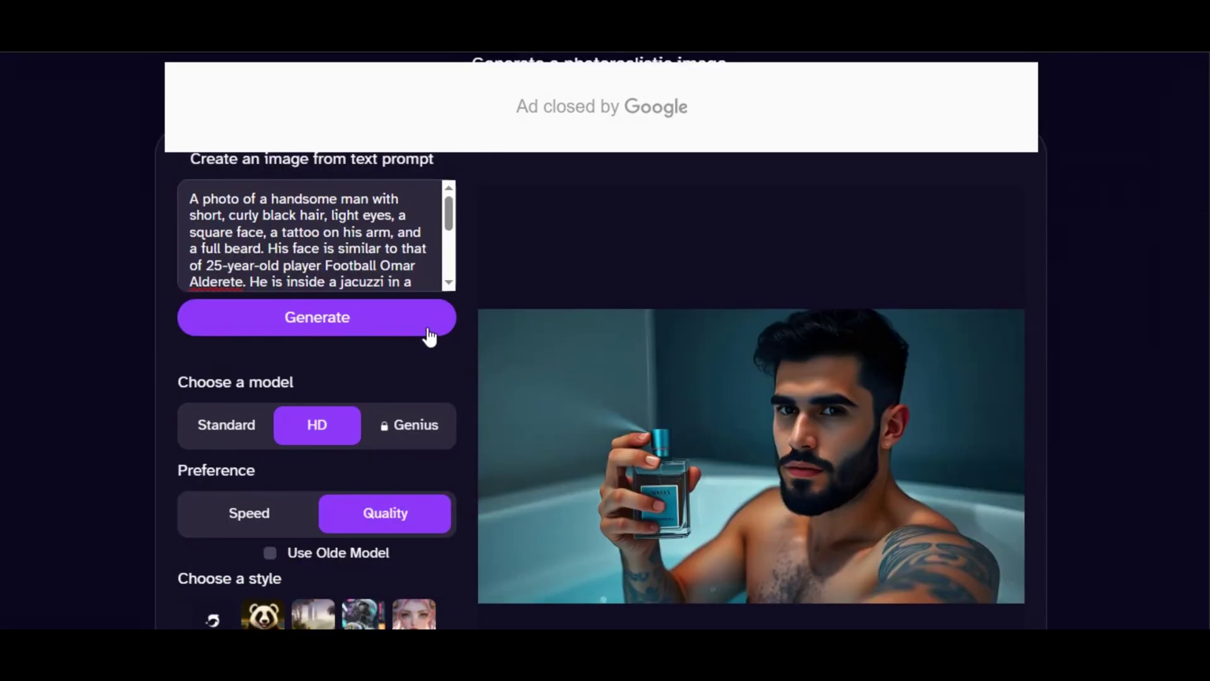
{"action": "left_click", "coordinate": [428, 336]}
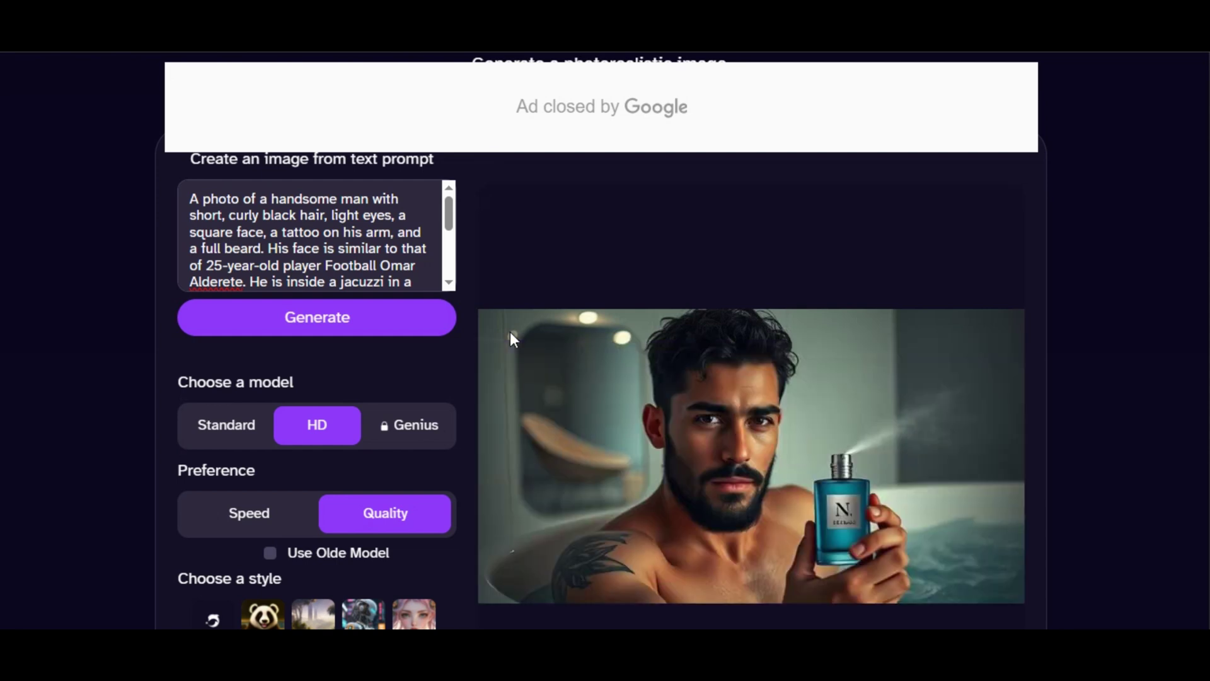
{"action": "scroll", "coordinate": [510, 333], "scroll_direction": "down", "scroll_amount": 1}
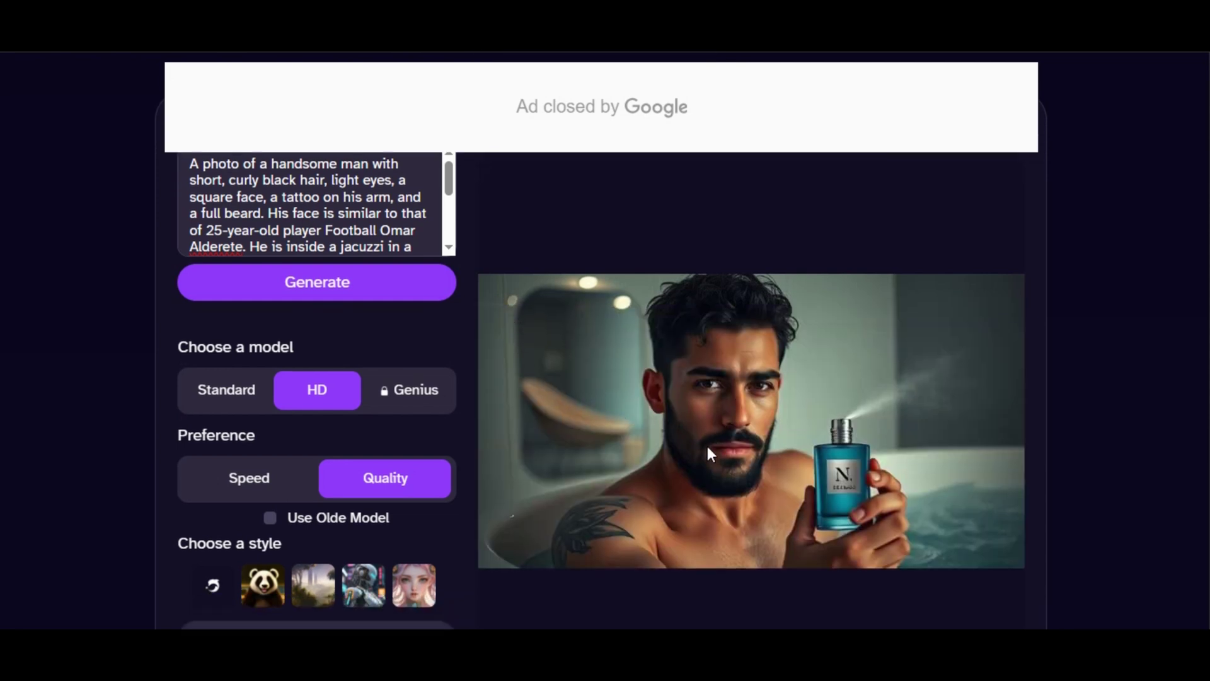
{"action": "scroll", "coordinate": [643, 382], "scroll_direction": "down", "scroll_amount": 2}
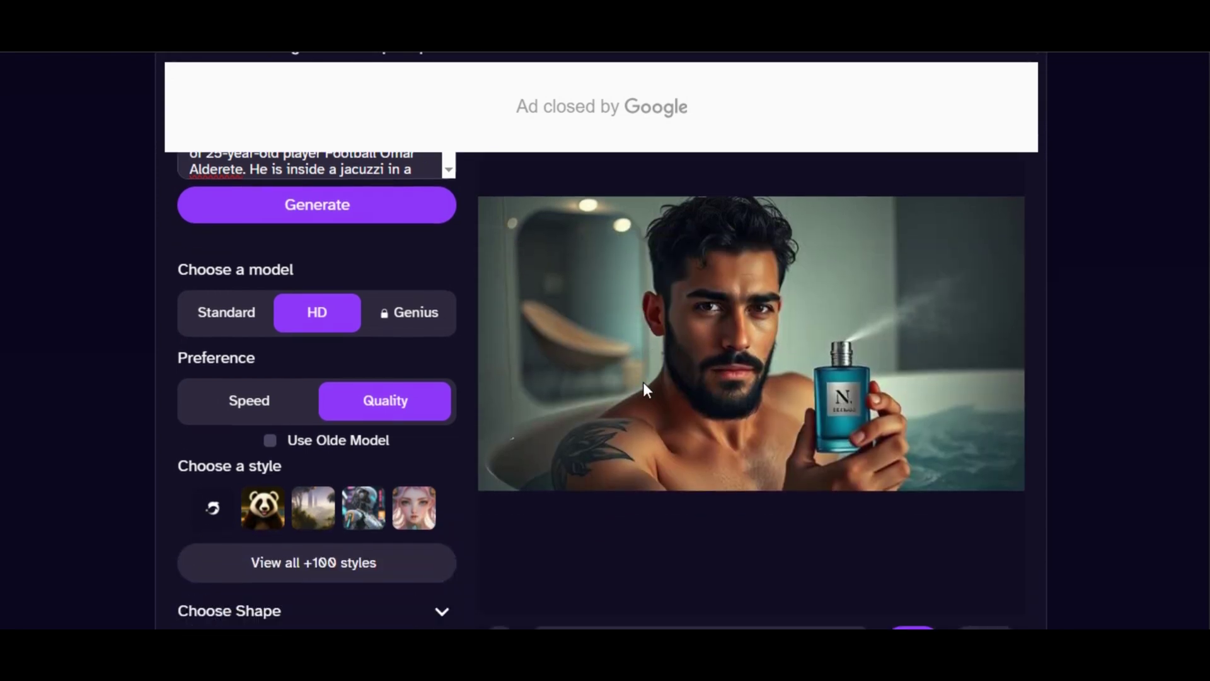
{"action": "scroll", "coordinate": [728, 432], "scroll_direction": "down", "scroll_amount": 2}
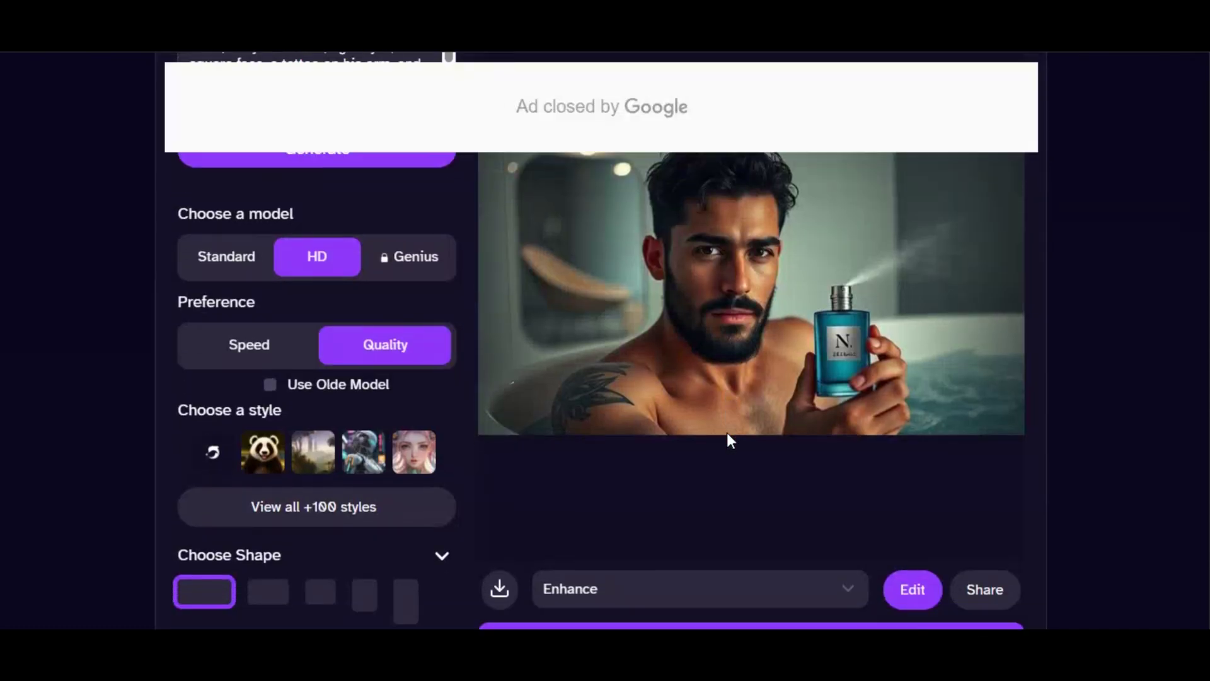
{"action": "left_click", "coordinate": [911, 589]}
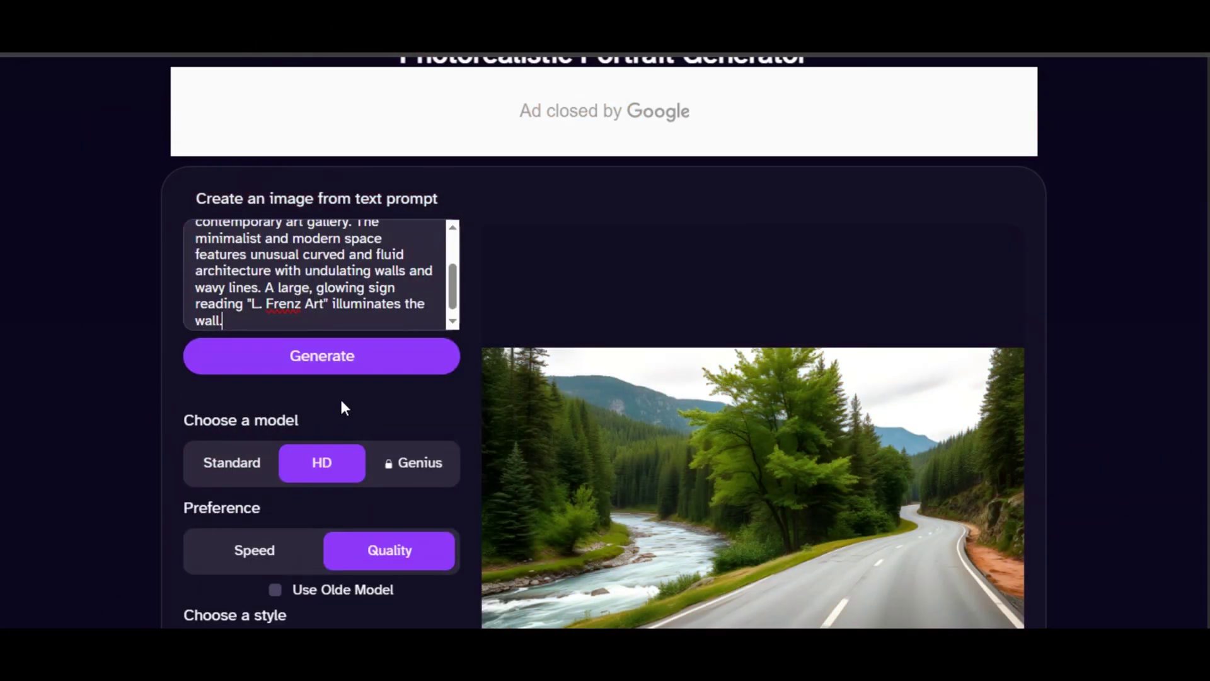
Change the sign name in the gallery prompt to 'How To Art' and generate, retrying after the error
{"action": "key", "text": "BackSpace"}
{"action": "key", "text": "BackSpace"}
{"action": "key", "text": "BackSpace"}
{"action": "key", "text": "BackSpace"}
{"action": "key", "text": "BackSpace"}
{"action": "key", "text": "BackSpace"}
{"action": "key", "text": "BackSpace"}
{"action": "key", "text": "BackSpace"}
{"action": "key", "text": "BackSpace"}
{"action": "key", "text": "BackSpace"}
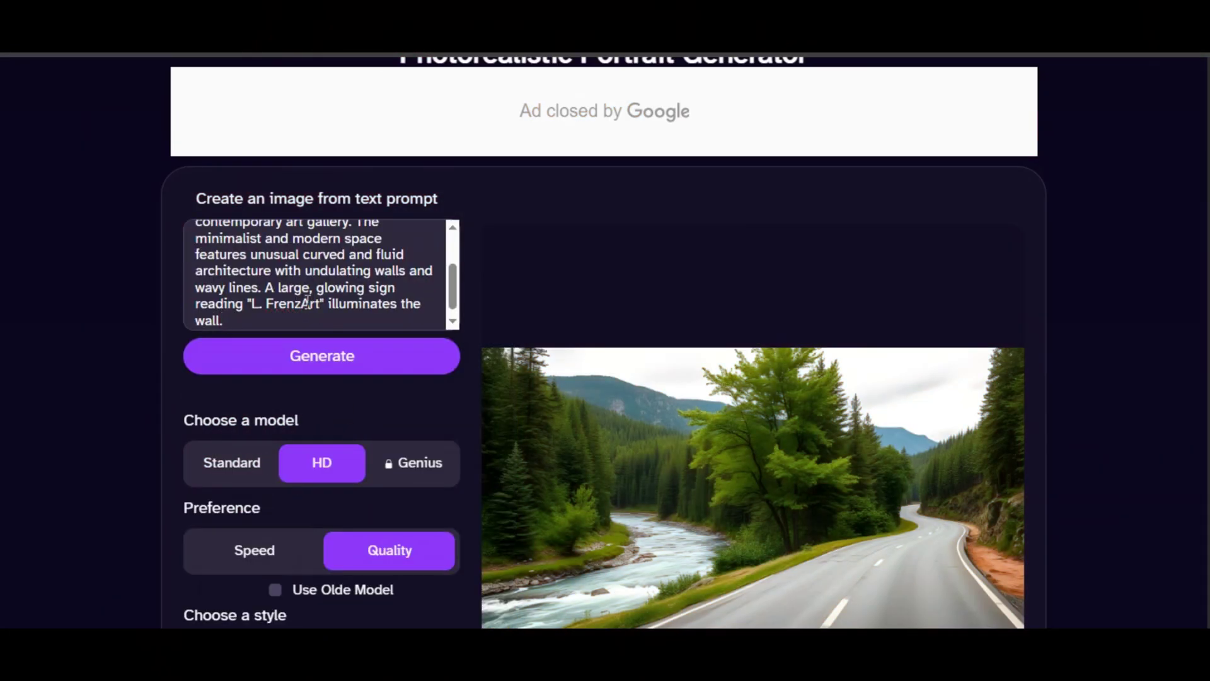
{"action": "type", "text": "How To"}
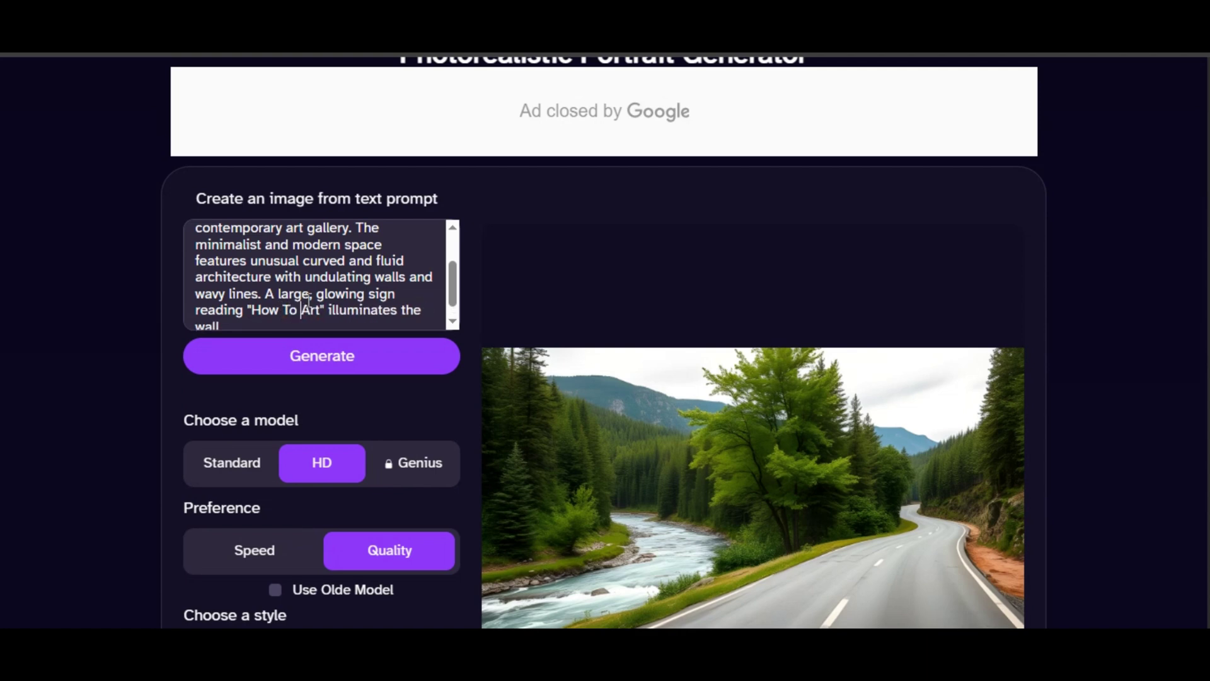
{"action": "left_click", "coordinate": [319, 354]}
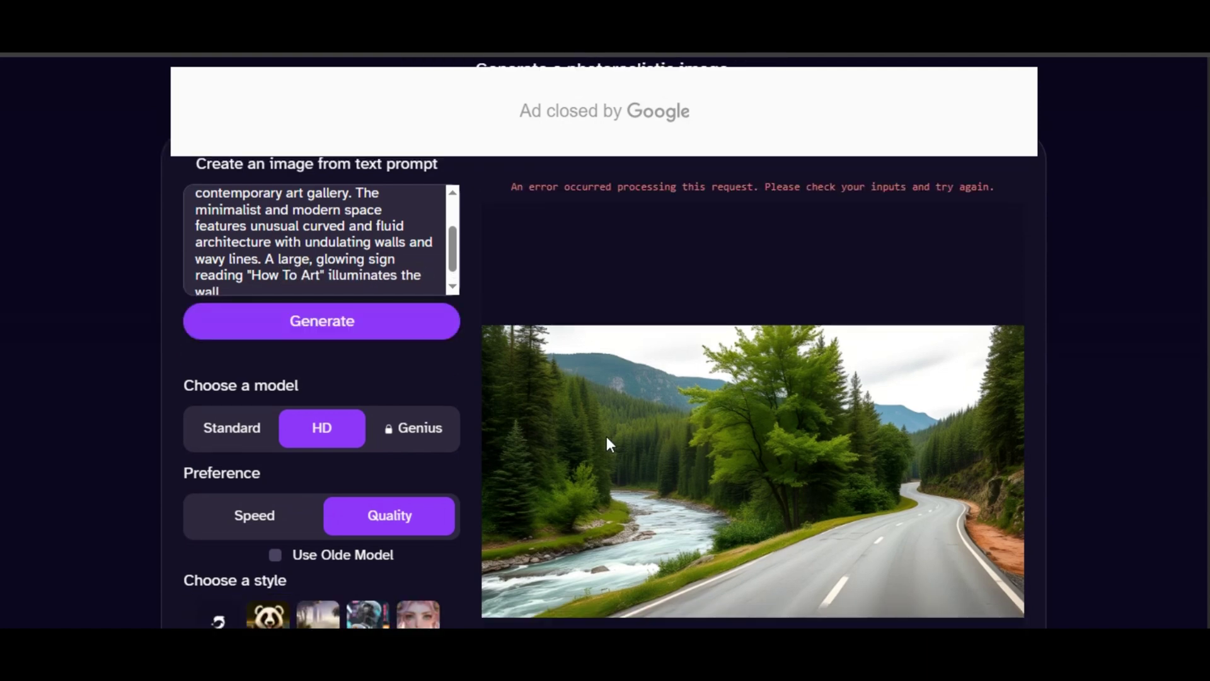
{"action": "left_click", "coordinate": [374, 323]}
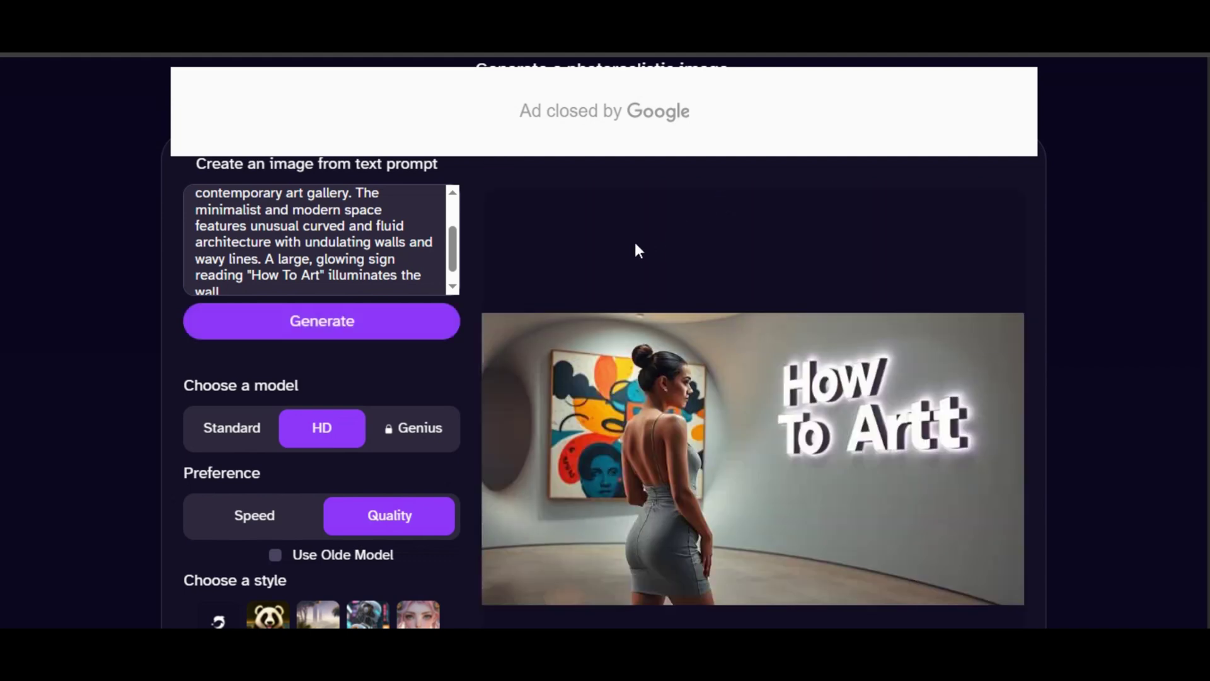
Generate another version of the How To Art gallery image
{"action": "scroll", "coordinate": [722, 395], "scroll_direction": "down", "scroll_amount": 2}
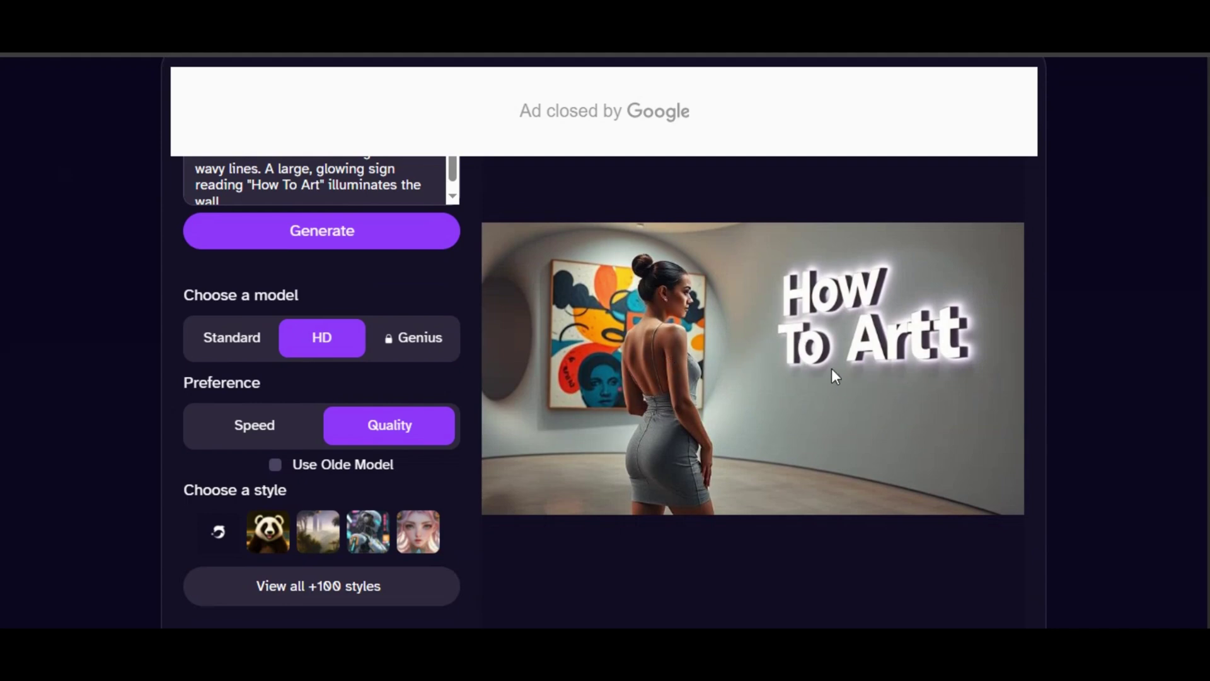
{"action": "scroll", "coordinate": [796, 369], "scroll_direction": "down", "scroll_amount": 1}
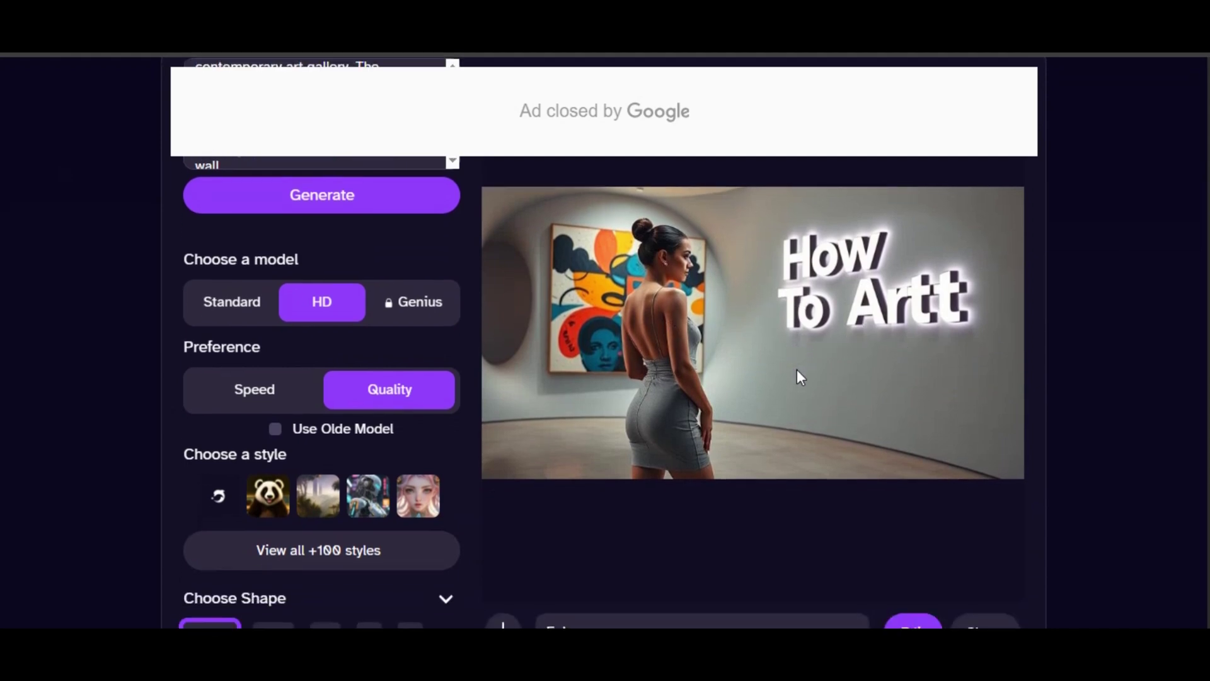
{"action": "left_click", "coordinate": [909, 619]}
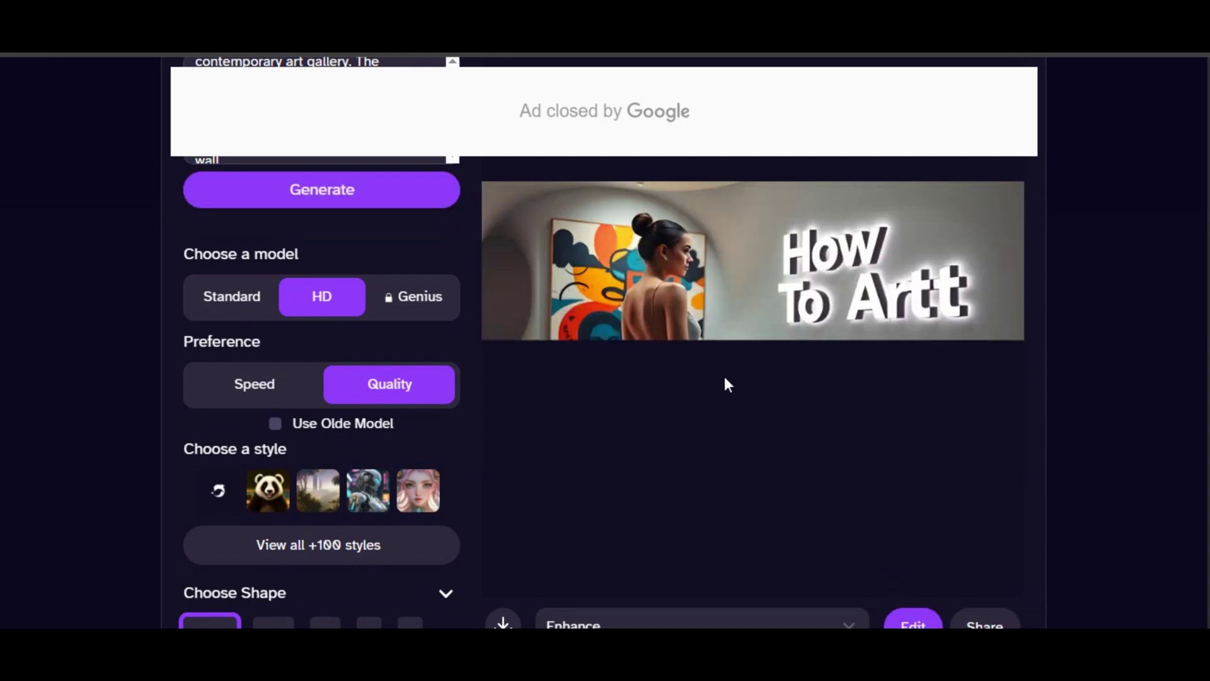
{"action": "scroll", "coordinate": [597, 312], "scroll_direction": "up", "scroll_amount": 1}
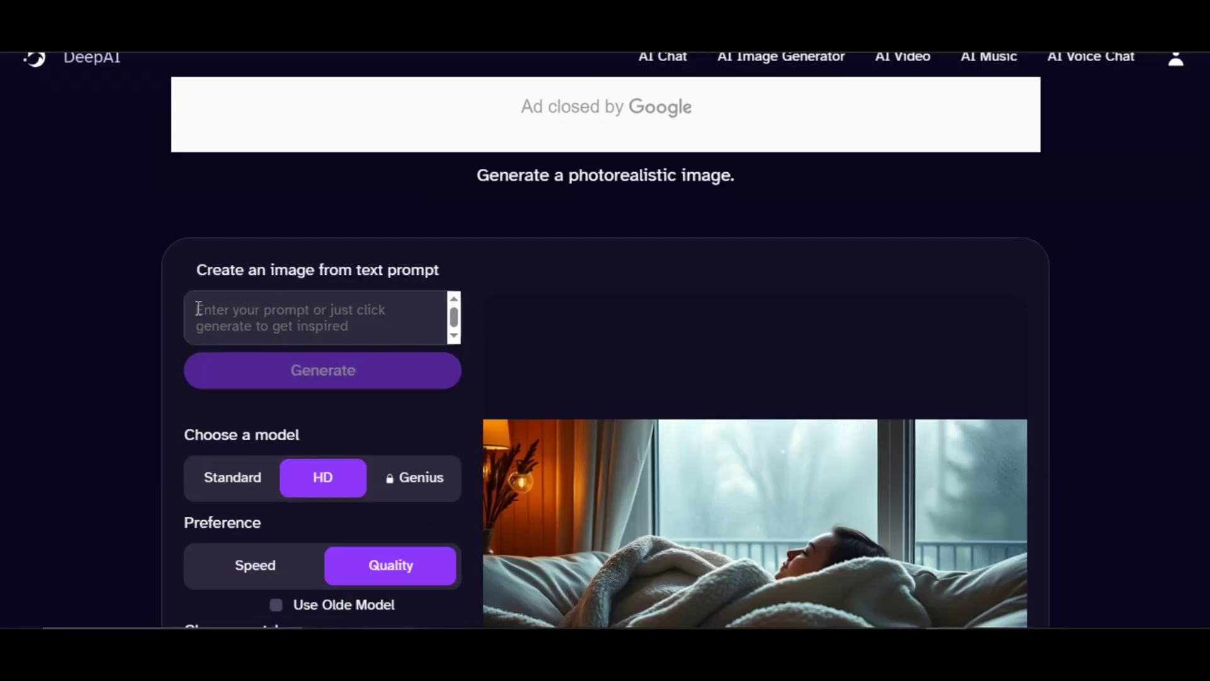
Paste the cozy snowy log-cabin living room prompt and generate an image
{"action": "right_click", "coordinate": [197, 309]}
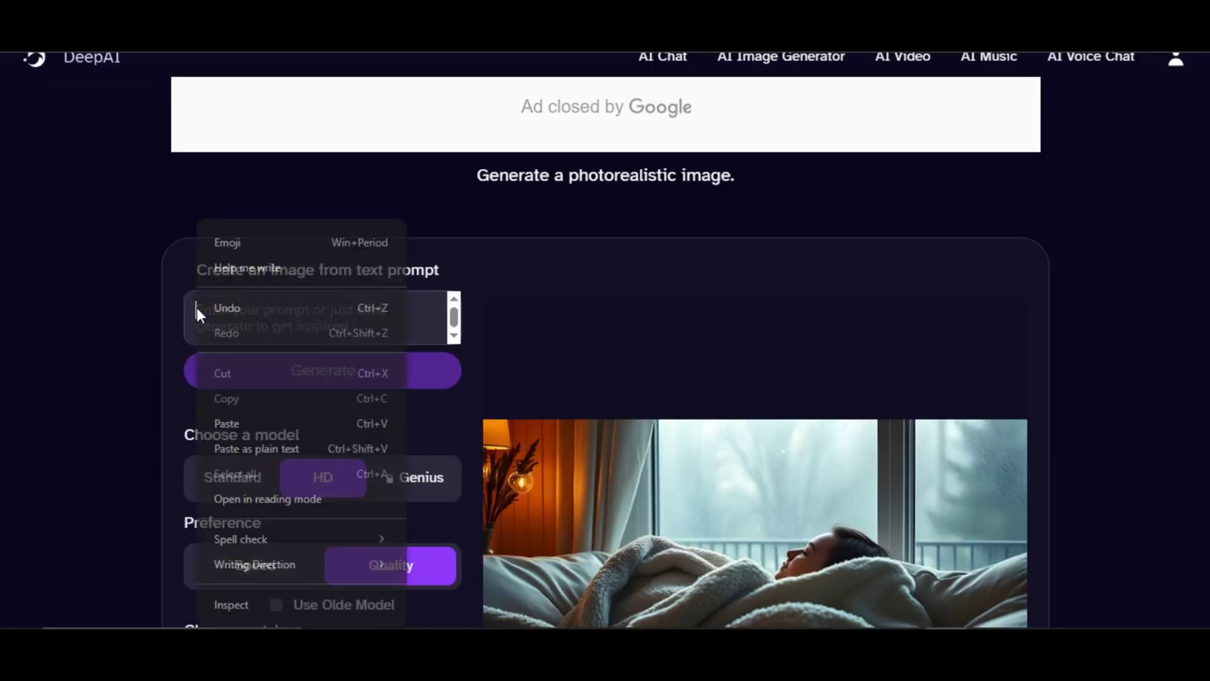
{"action": "left_click", "coordinate": [257, 423]}
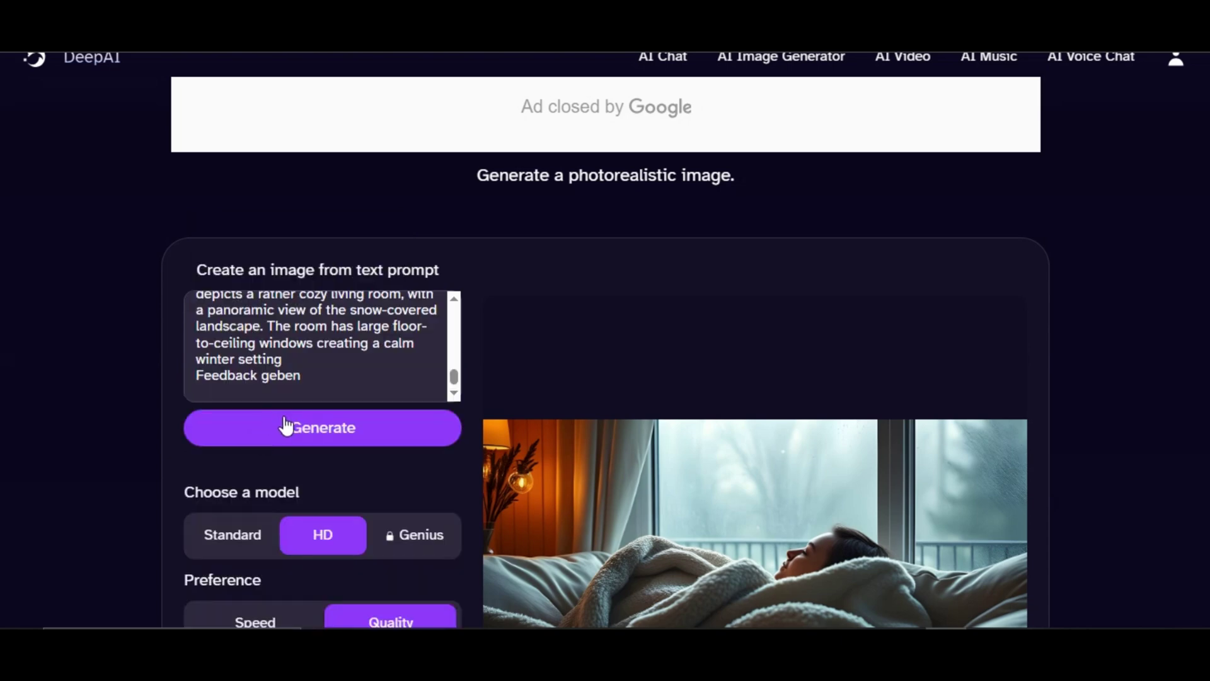
{"action": "left_click", "coordinate": [286, 429]}
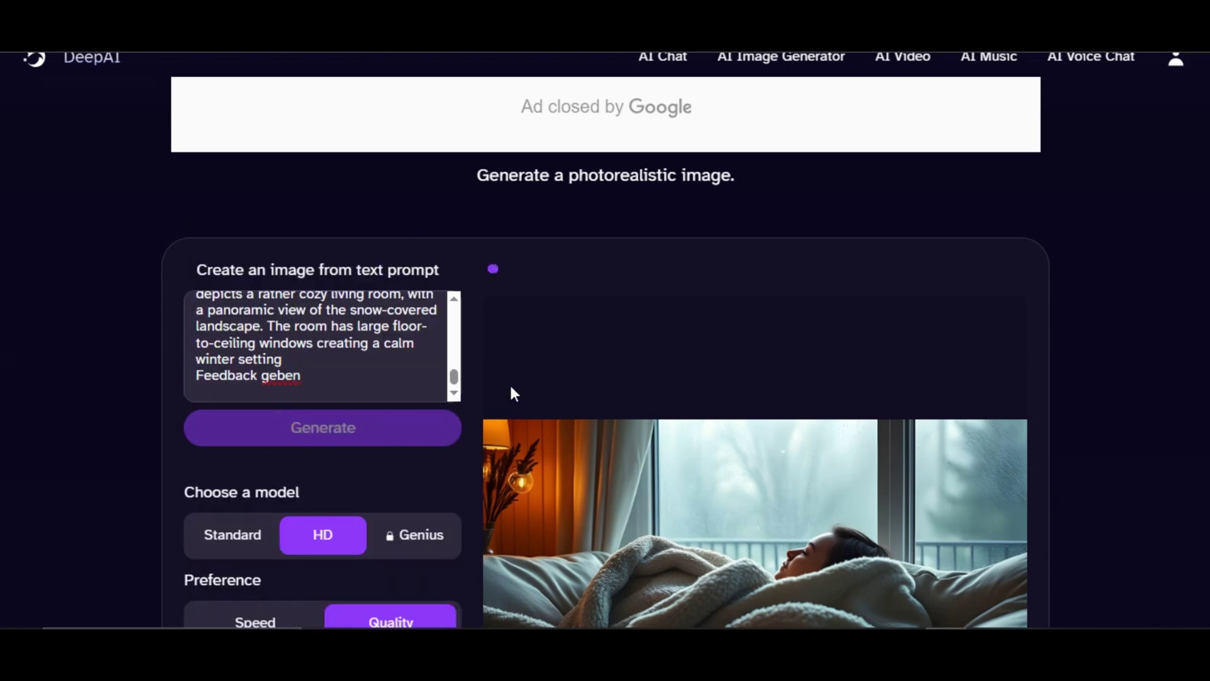
{"action": "scroll", "coordinate": [509, 383], "scroll_direction": "down", "scroll_amount": 2}
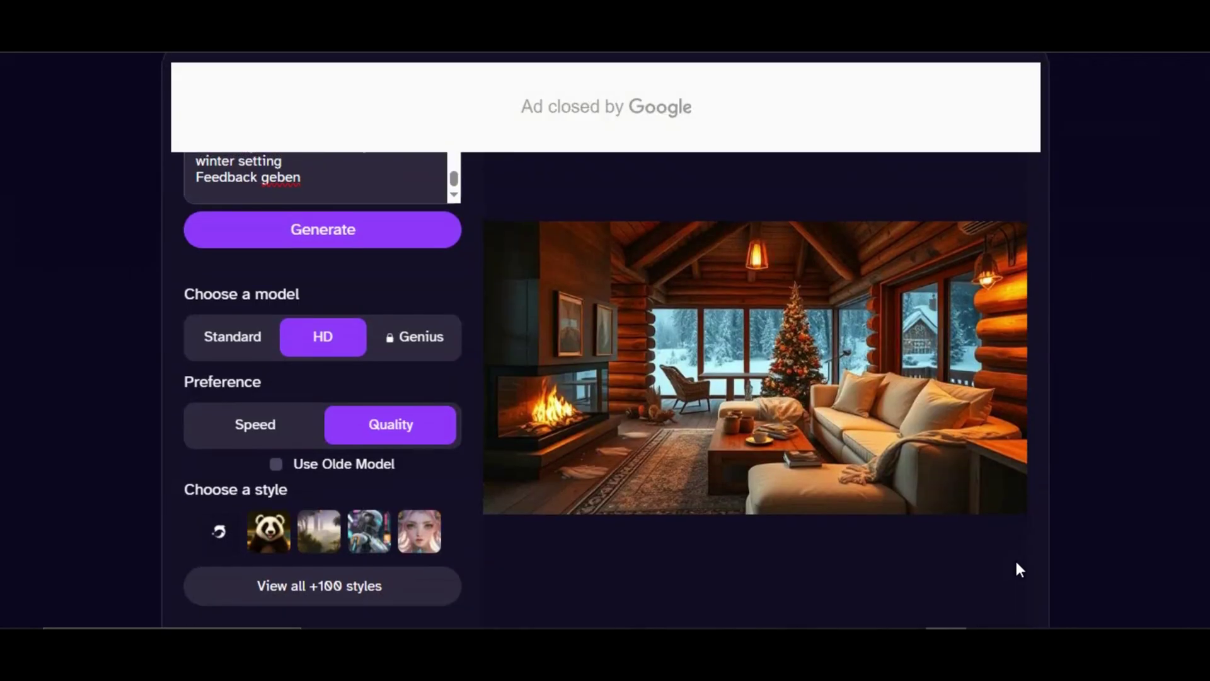
Generate another cabin variant and open the Styles Gallery
{"action": "left_click", "coordinate": [360, 284]}
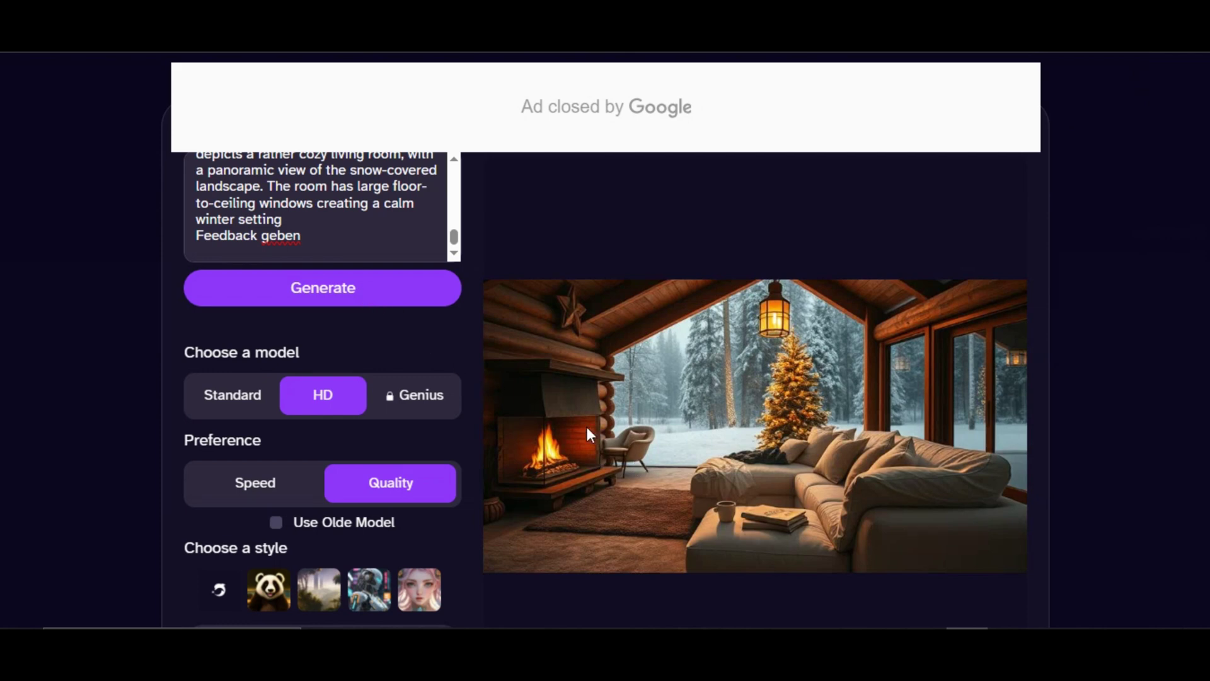
{"action": "scroll", "coordinate": [675, 472], "scroll_direction": "down", "scroll_amount": 1}
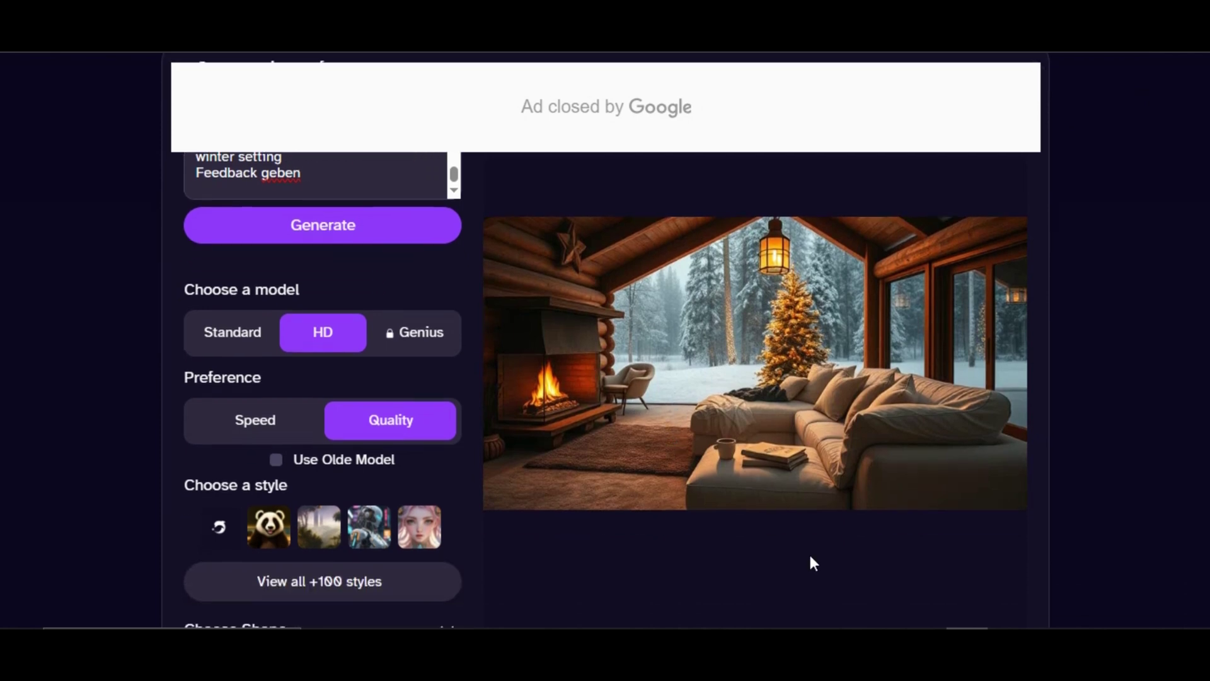
{"action": "scroll", "coordinate": [813, 563], "scroll_direction": "down", "scroll_amount": 1}
{"action": "left_click", "coordinate": [906, 606]}
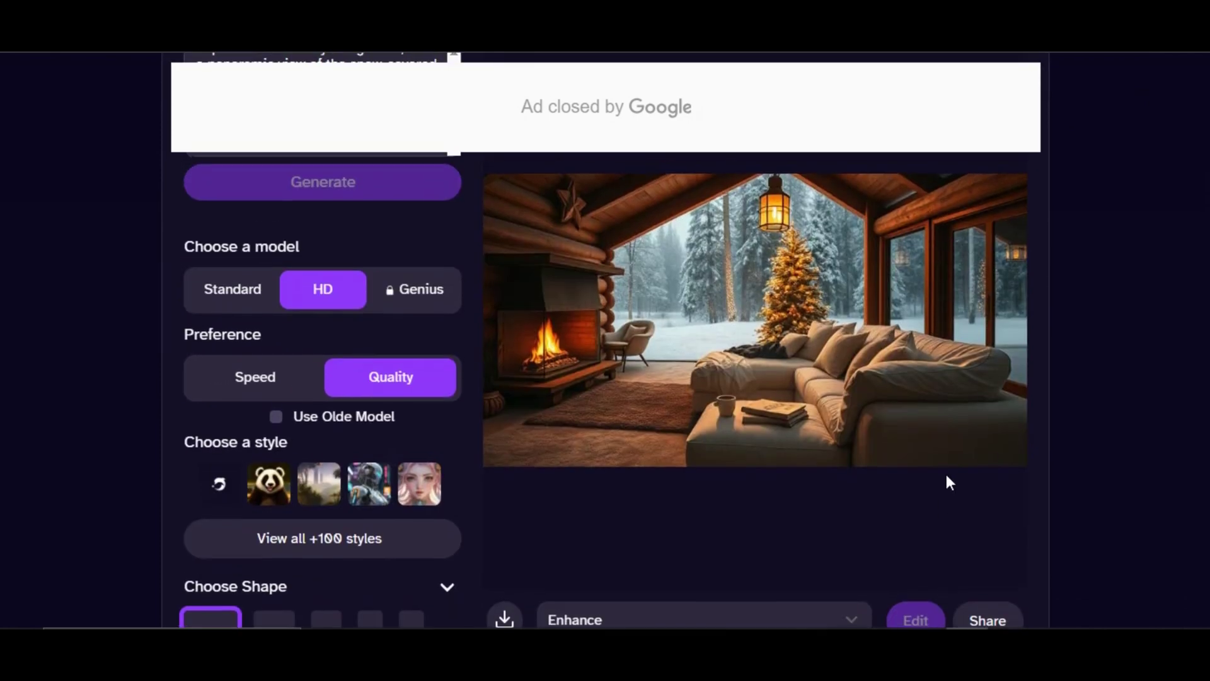
{"action": "scroll", "coordinate": [946, 476], "scroll_direction": "up", "scroll_amount": 2}
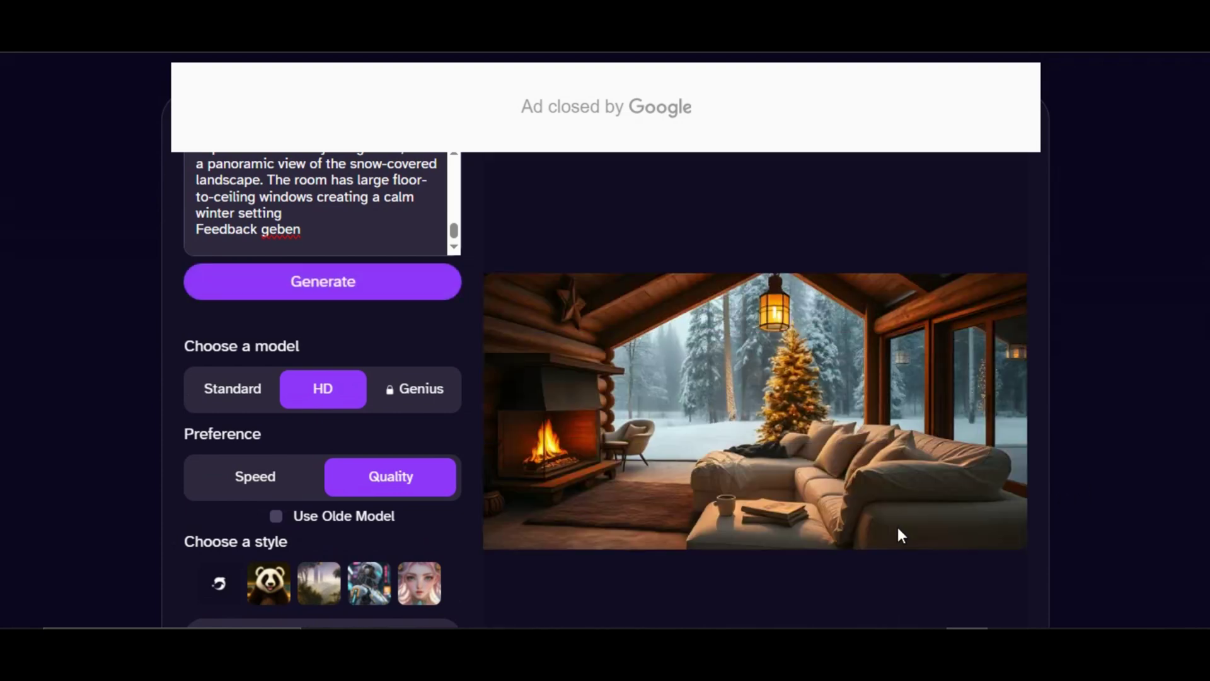
{"action": "scroll", "coordinate": [782, 539], "scroll_direction": "down", "scroll_amount": 1}
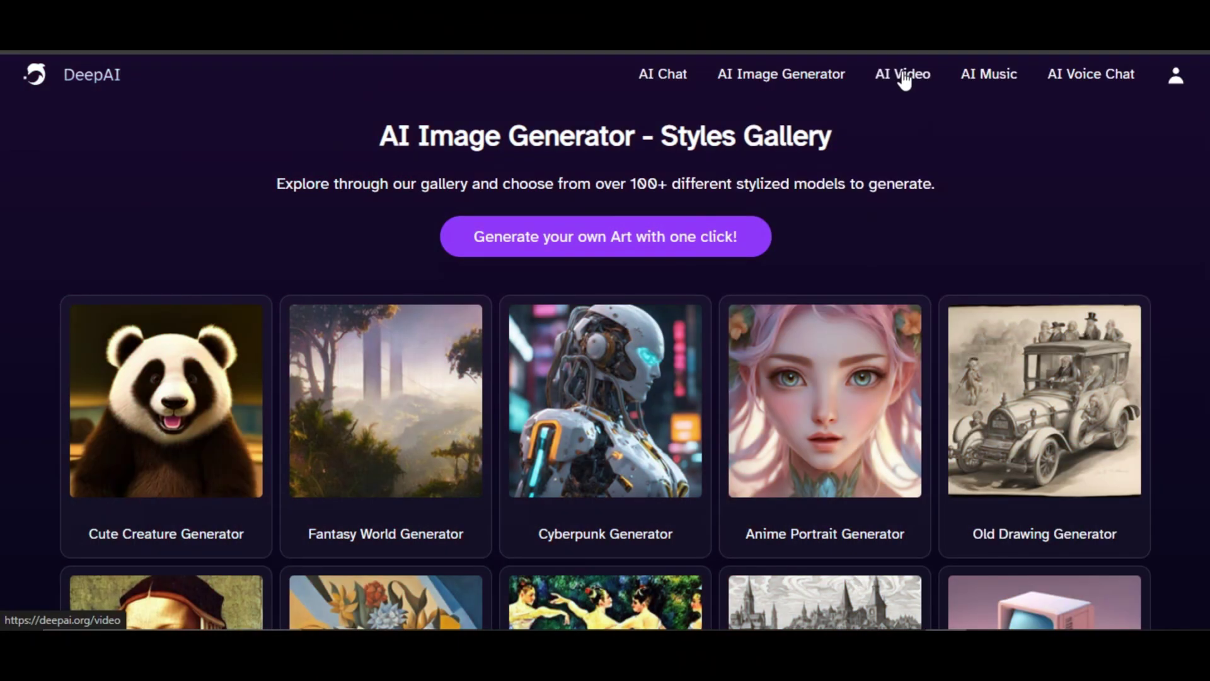
Open the AI Video Generator and look over its description
{"action": "left_click", "coordinate": [899, 79]}
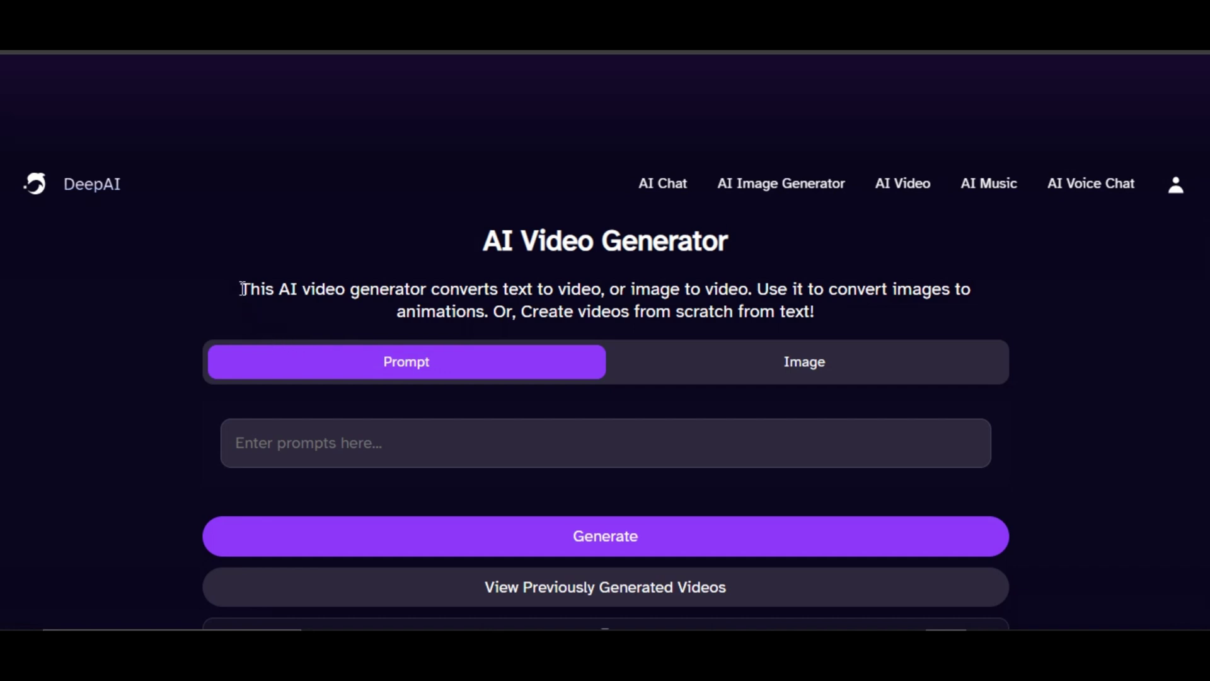
{"action": "left_click_drag", "start_coordinate": [242, 286], "coordinate": [816, 311]}
{"action": "left_click", "coordinate": [431, 337]}
{"action": "scroll", "coordinate": [431, 337], "scroll_direction": "down", "scroll_amount": 2}
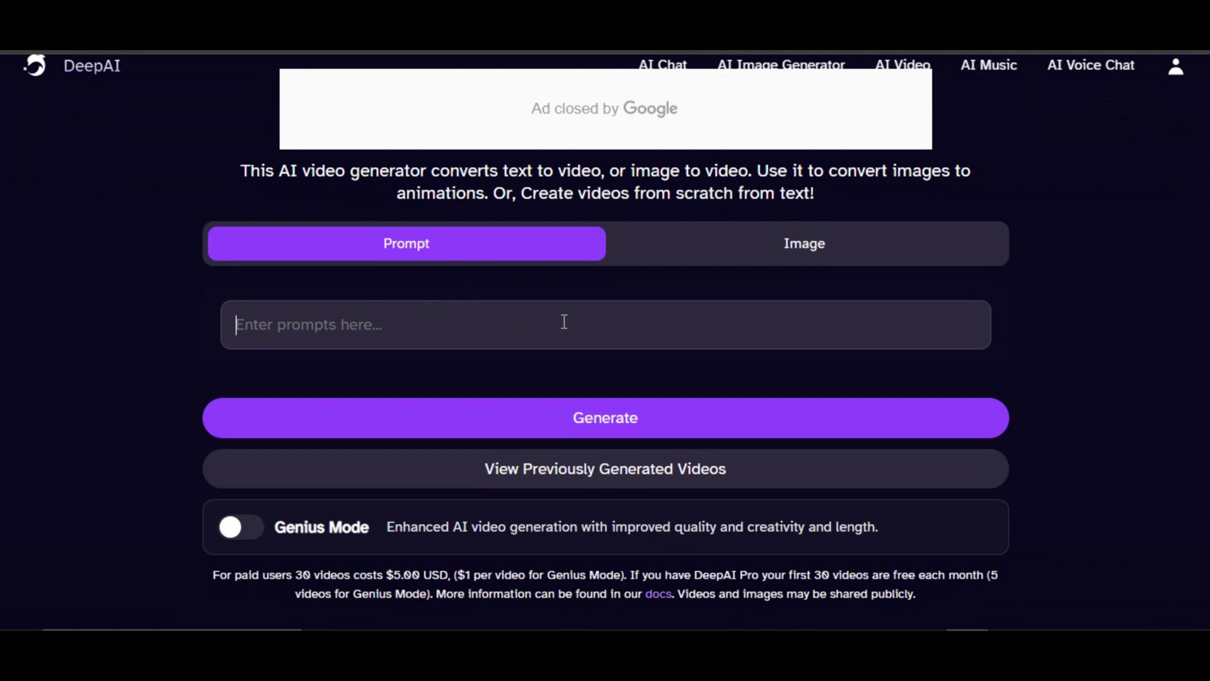
Request a text-to-video of 'generate the image of a dog sleeping on a floor'
{"action": "left_click", "coordinate": [731, 262]}
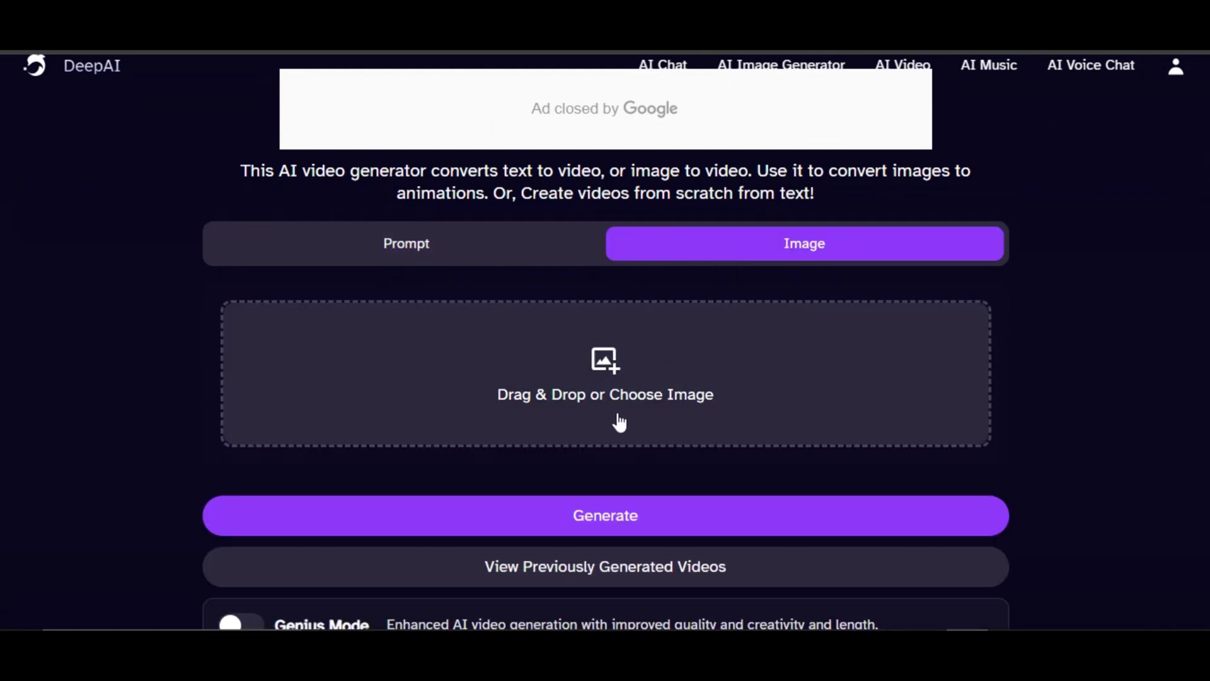
{"action": "left_click", "coordinate": [464, 257]}
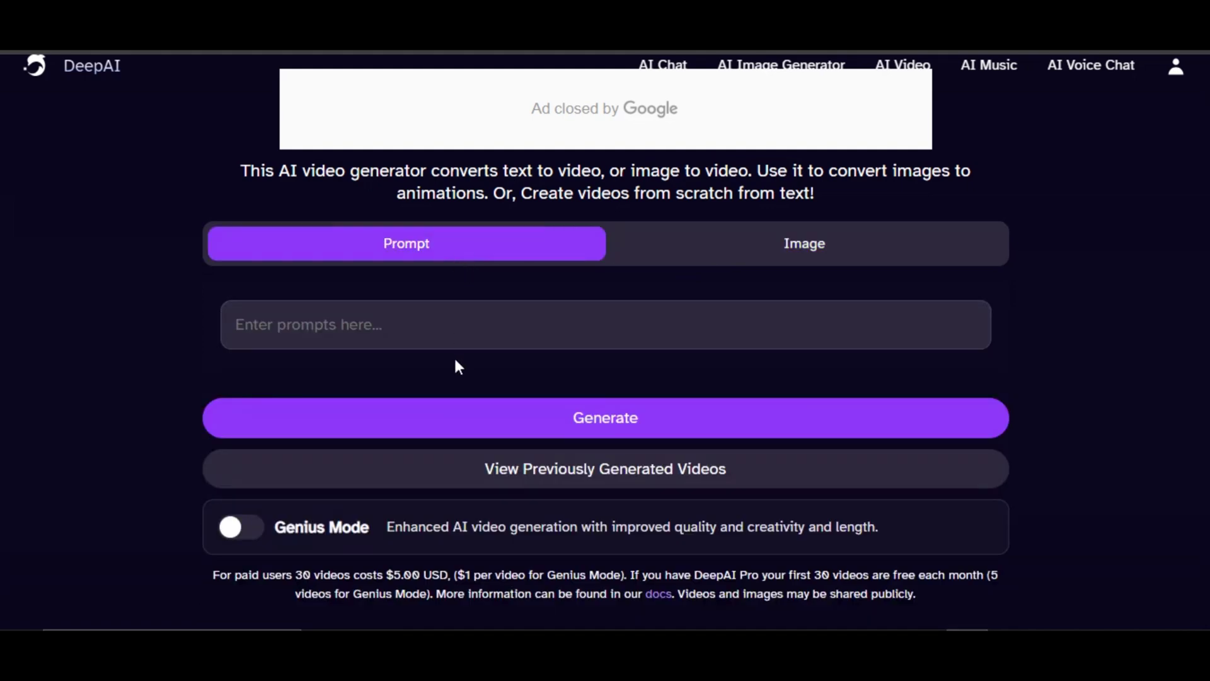
{"action": "left_click", "coordinate": [358, 322]}
{"action": "type", "text": "generate the image of a dog sleeping on a floor"}
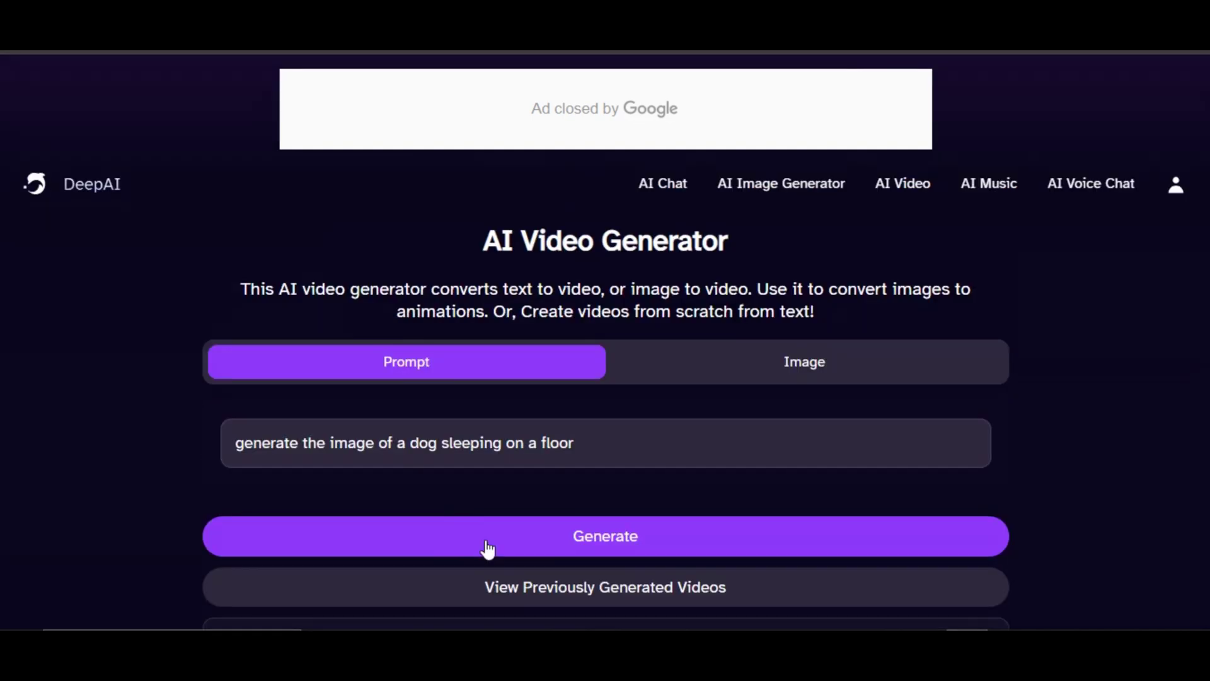
{"action": "left_click", "coordinate": [484, 543]}
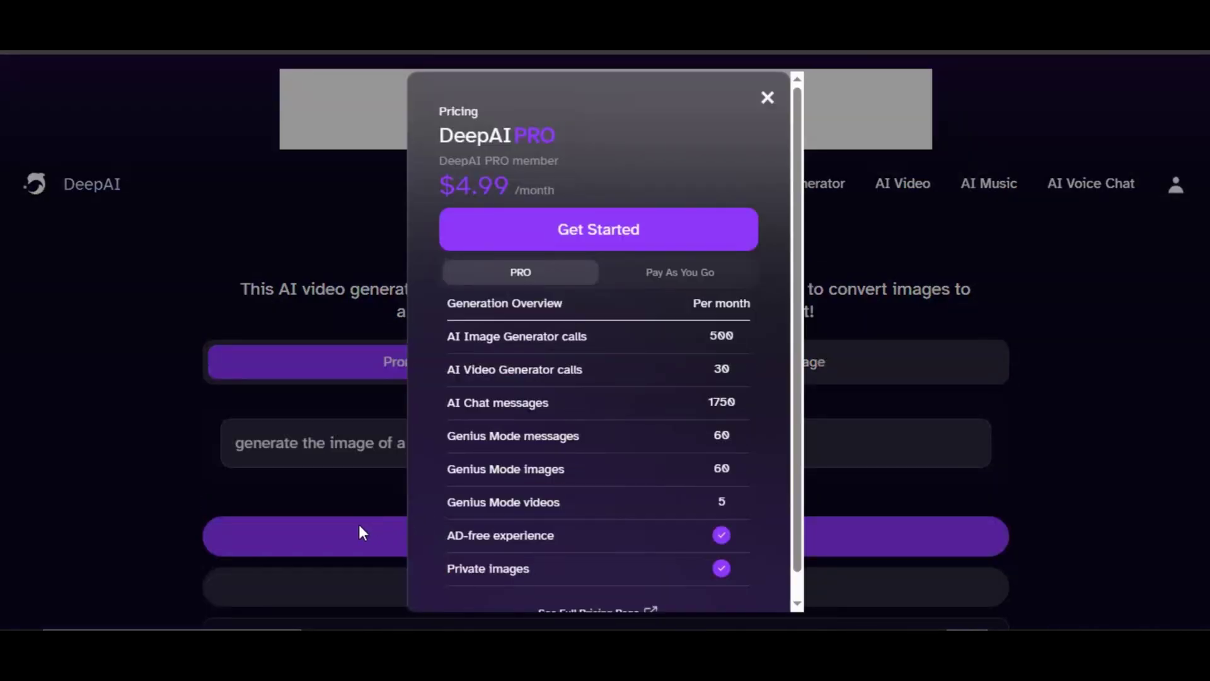
Highlight the PRO plan's image, video and AI Chat allowances in the pricing dialog
{"action": "left_click_drag", "start_coordinate": [446, 336], "coordinate": [589, 334]}
{"action": "left_click_drag", "start_coordinate": [447, 369], "coordinate": [587, 372]}
{"action": "left_click_drag", "start_coordinate": [448, 402], "coordinate": [490, 412]}
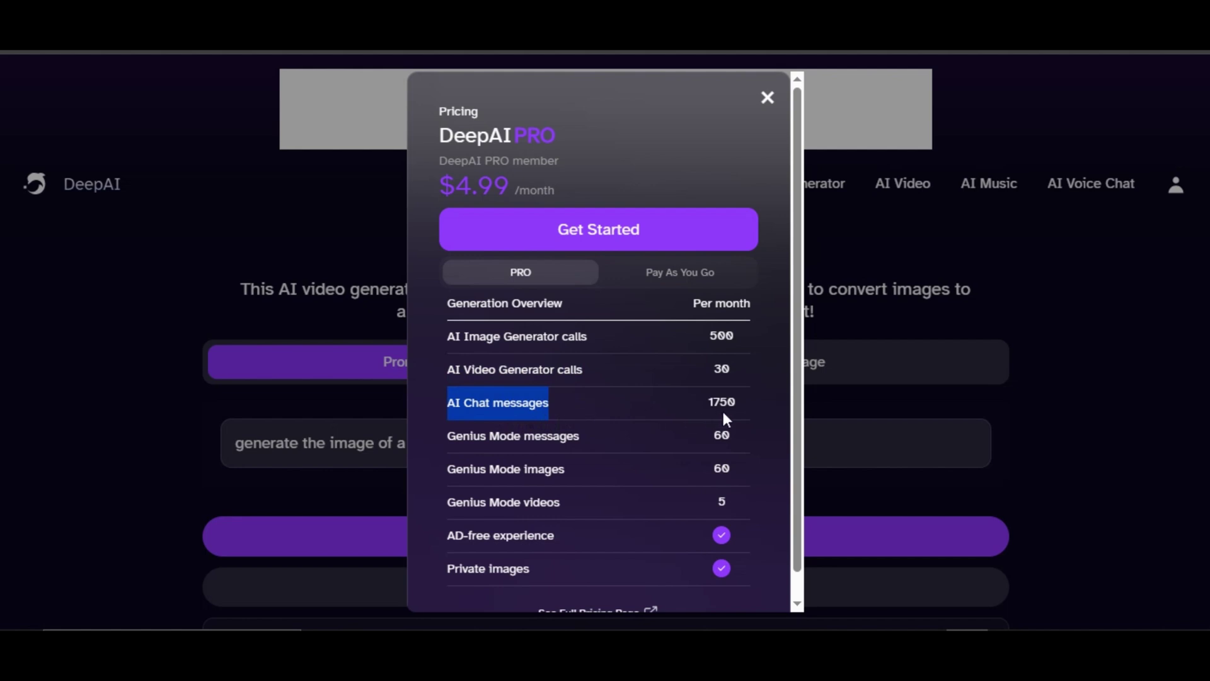
Open the full pricing page and scroll through the Free, Pay As You Go and PRO comparison
{"action": "left_click", "coordinate": [445, 435]}
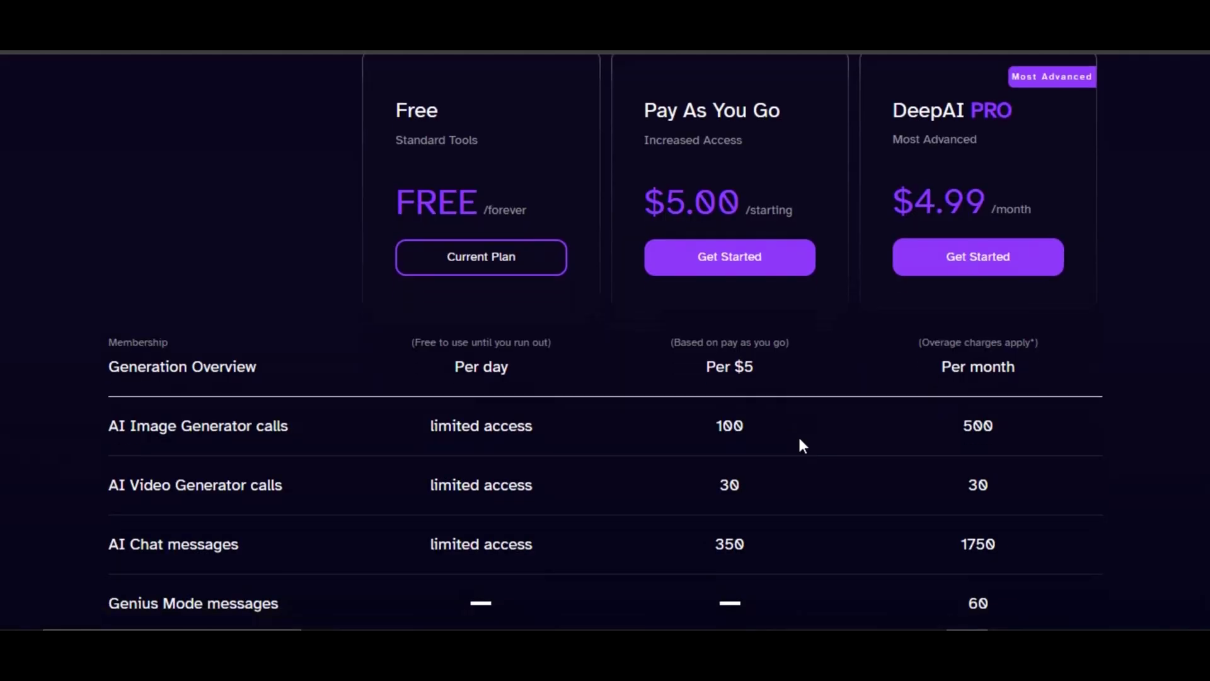
{"action": "scroll", "coordinate": [797, 434], "scroll_direction": "down", "scroll_amount": 2}
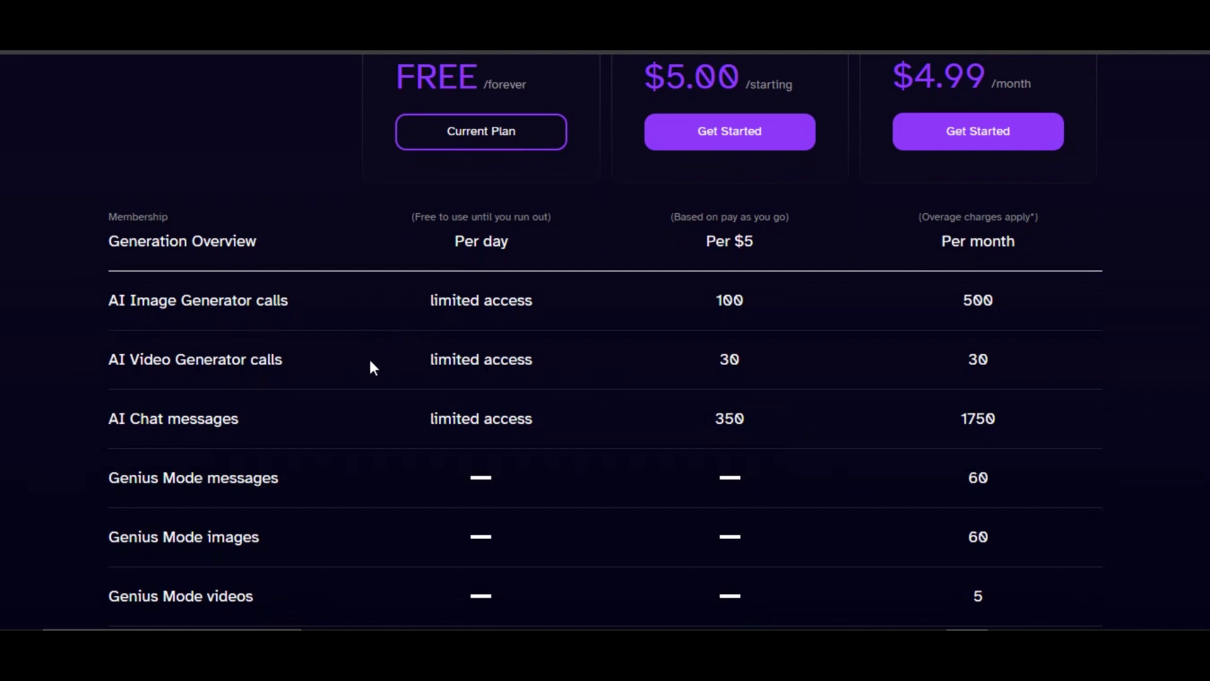
{"action": "scroll", "coordinate": [372, 366], "scroll_direction": "down", "scroll_amount": 3}
{"action": "scroll", "coordinate": [372, 366], "scroll_direction": "down", "scroll_amount": 2}
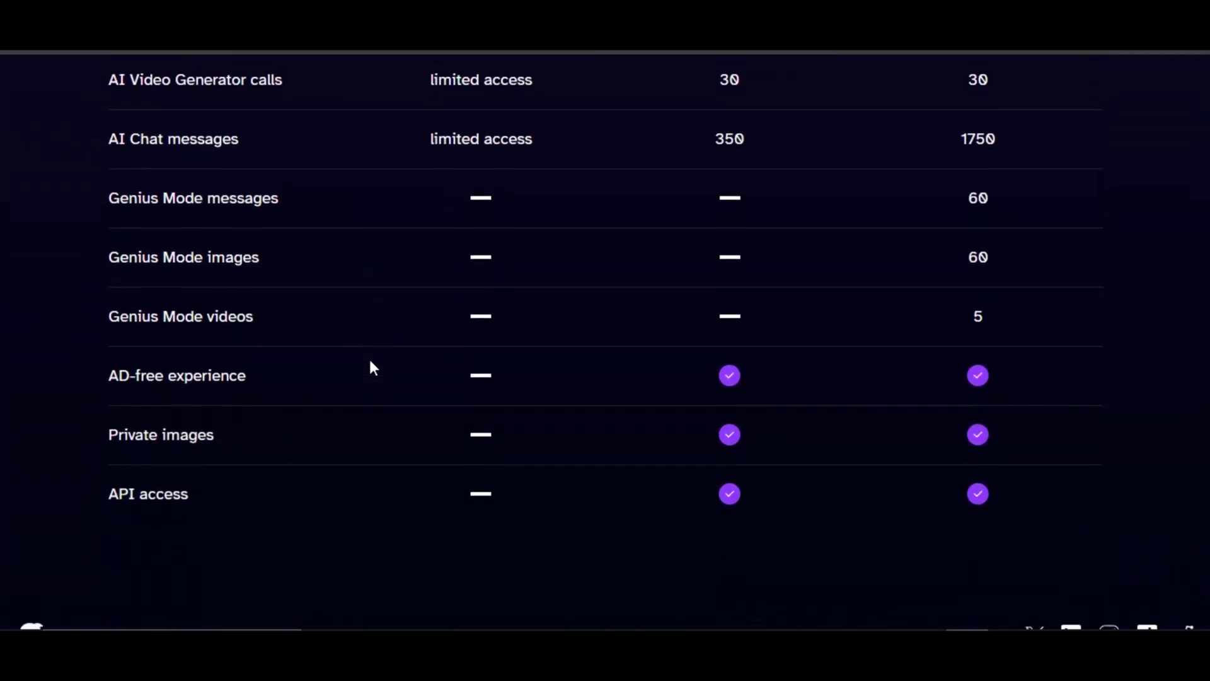